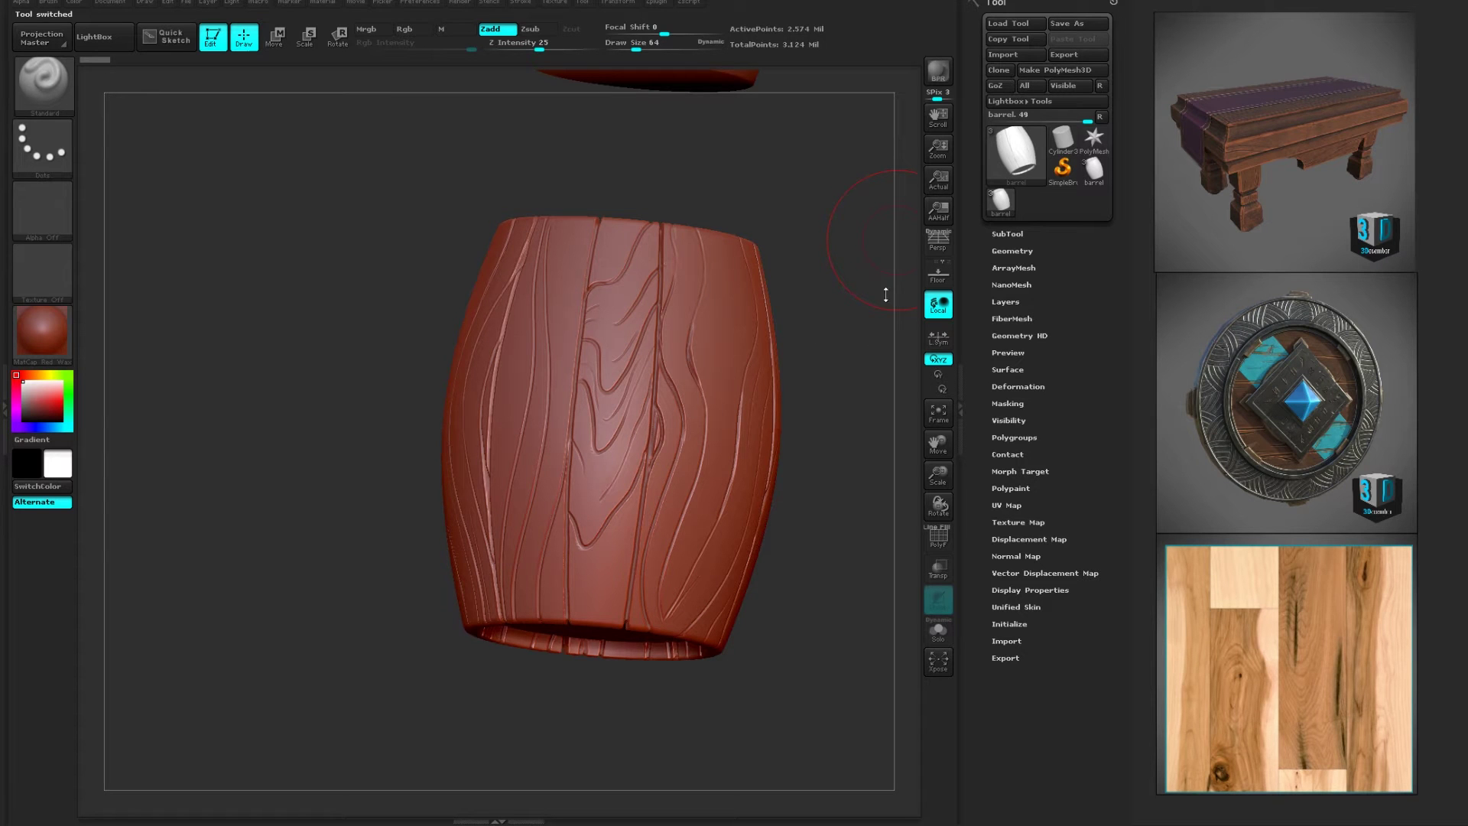
# - Select the barrel lid subtool, isolate it in Solo mode and face its flat round surface
pyautogui.click(1008, 234)
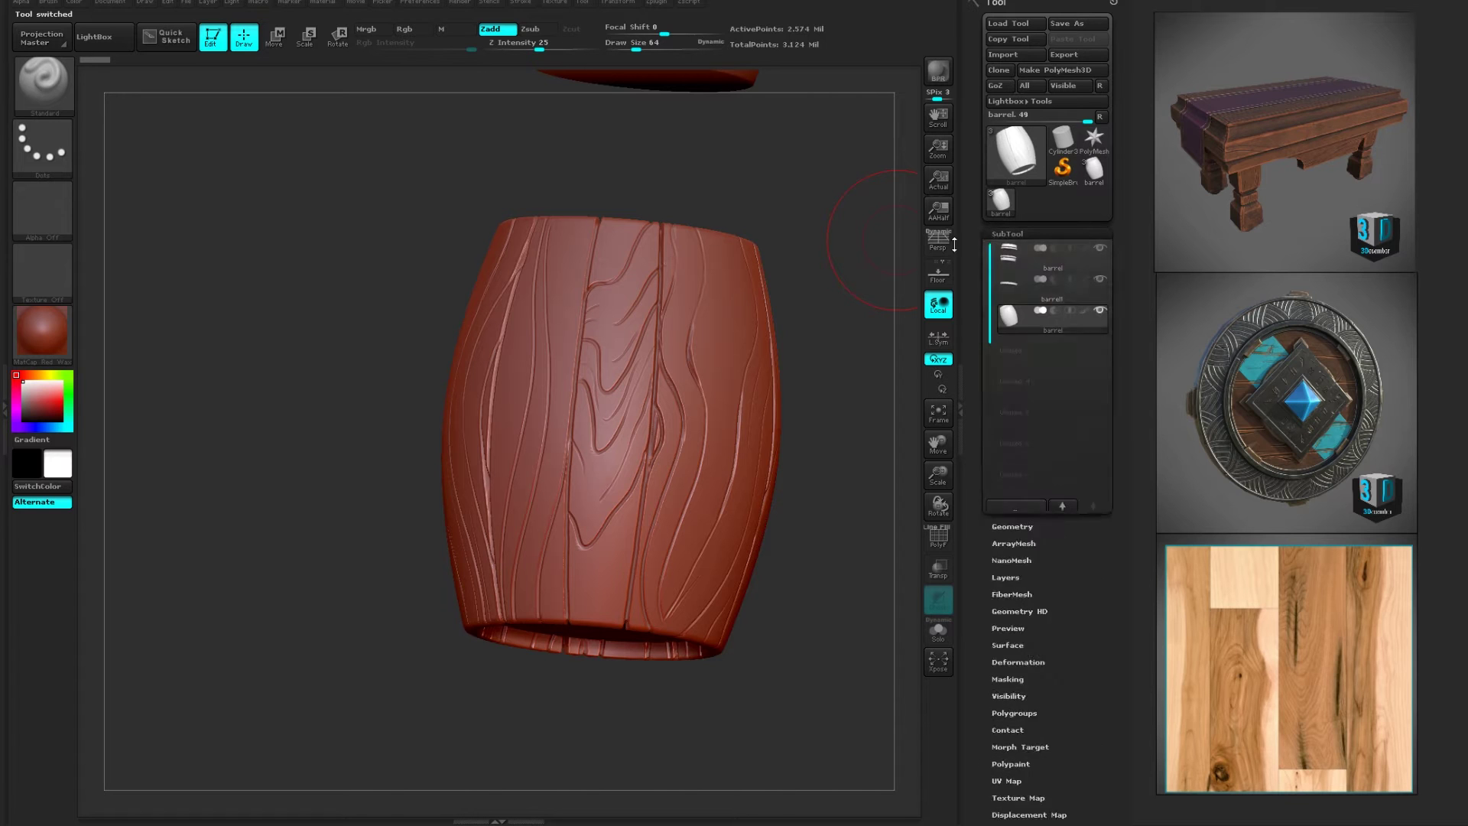
pyautogui.click(1011, 285)
pyautogui.click(1011, 284)
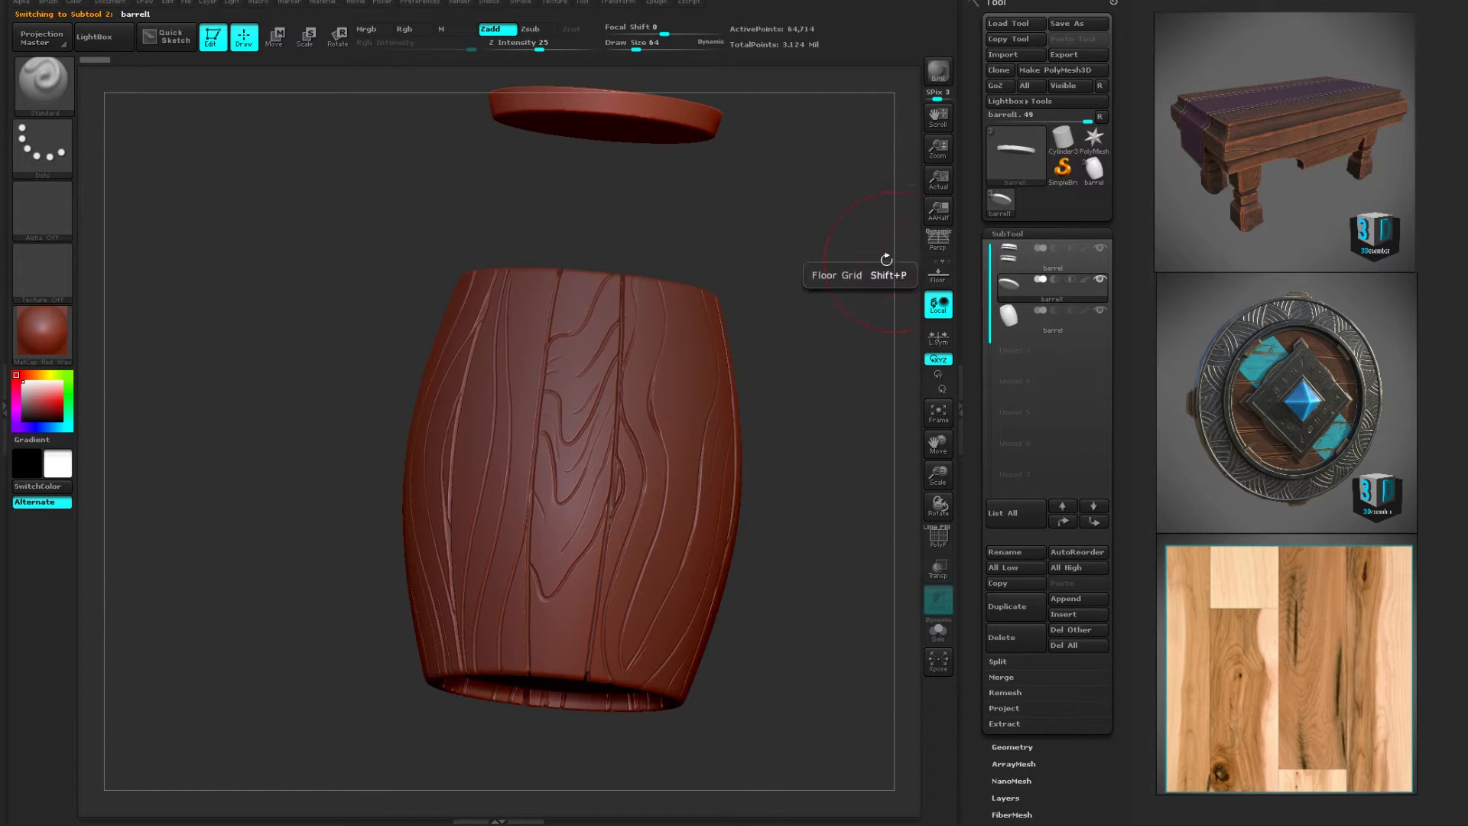
pyautogui.moveTo(843, 262); pyautogui.dragTo(836, 355)
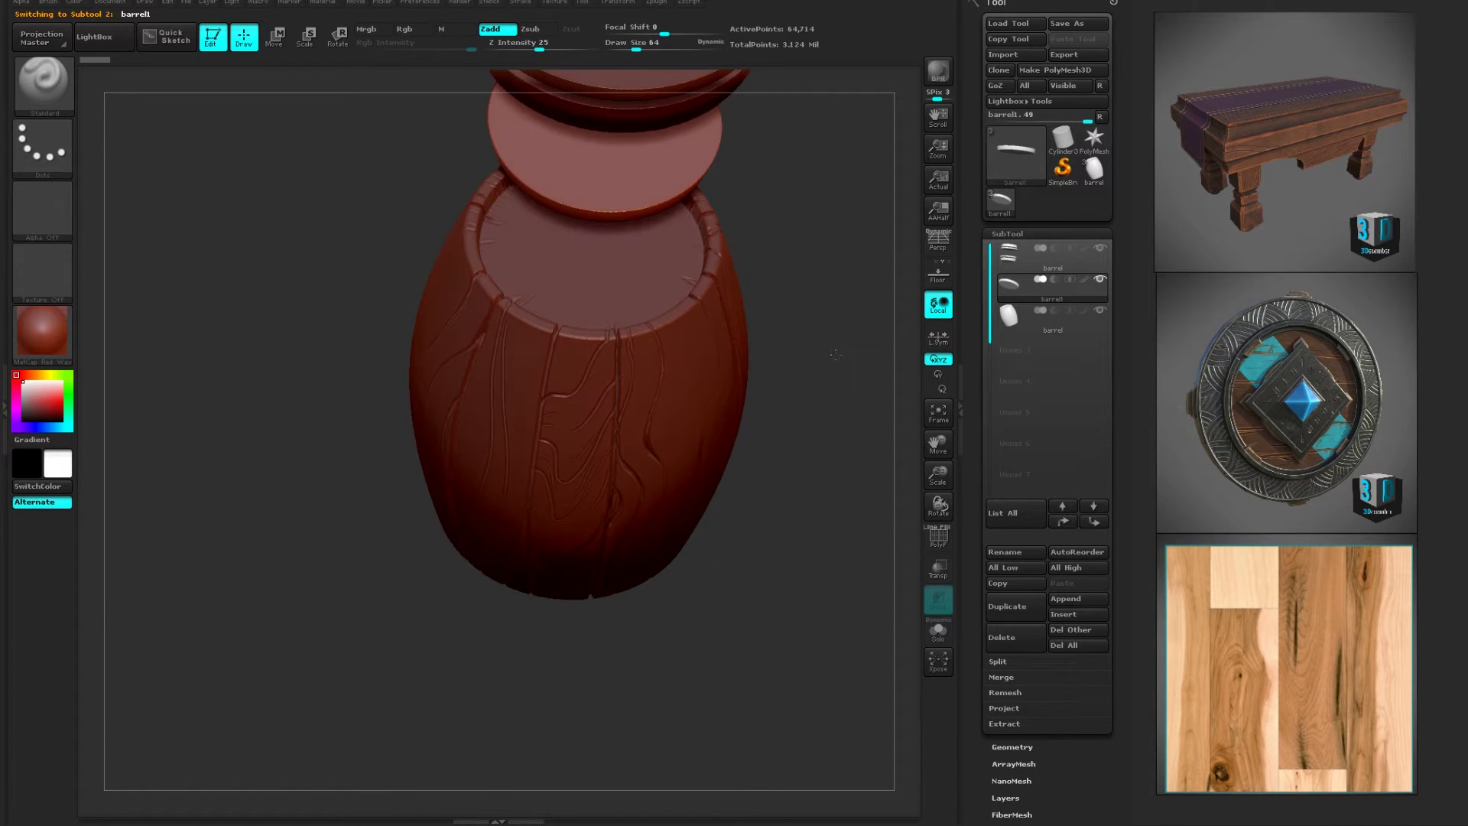
pyautogui.click(940, 629)
pyautogui.moveTo(879, 581); pyautogui.dragTo(812, 485)
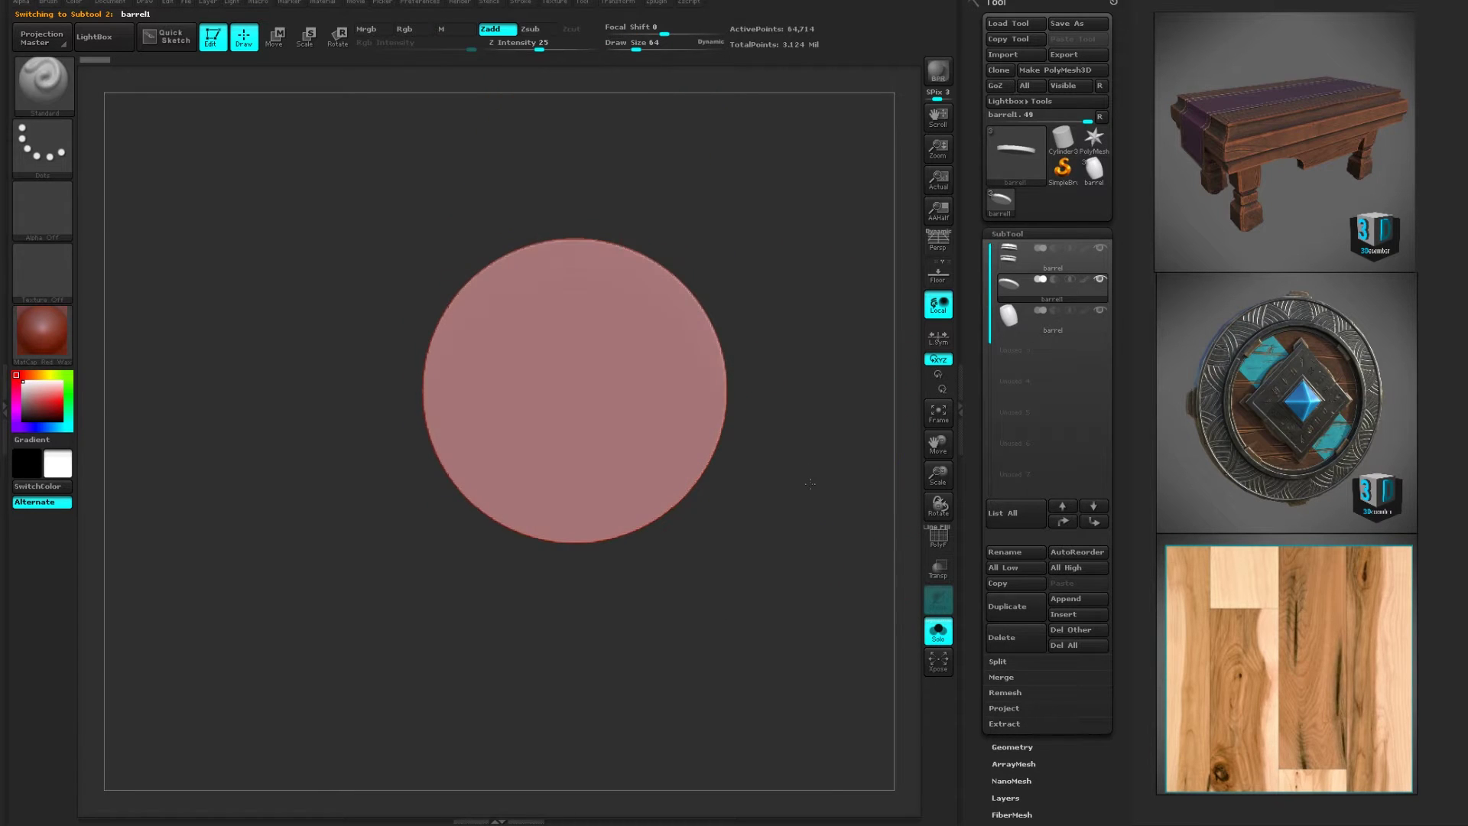
pyautogui.keyDown('alt'); pyautogui.moveTo(724, 196); pyautogui.dragTo(717, 248); pyautogui.keyUp('alt')
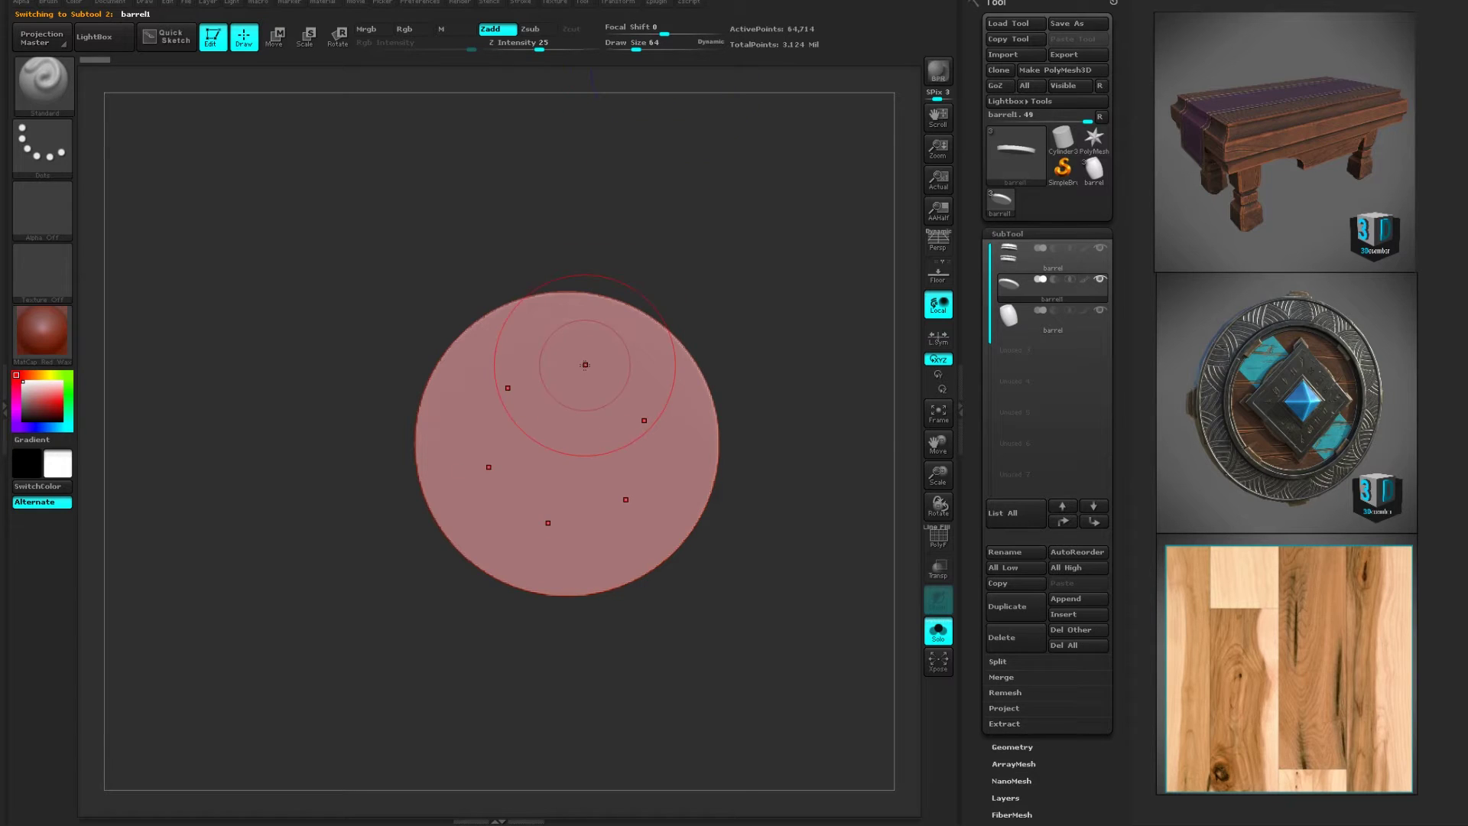
# - Turn off the radial symmetry and choose the Orb_Cracks brush with a draw size of 10
pyautogui.click(617, 3)
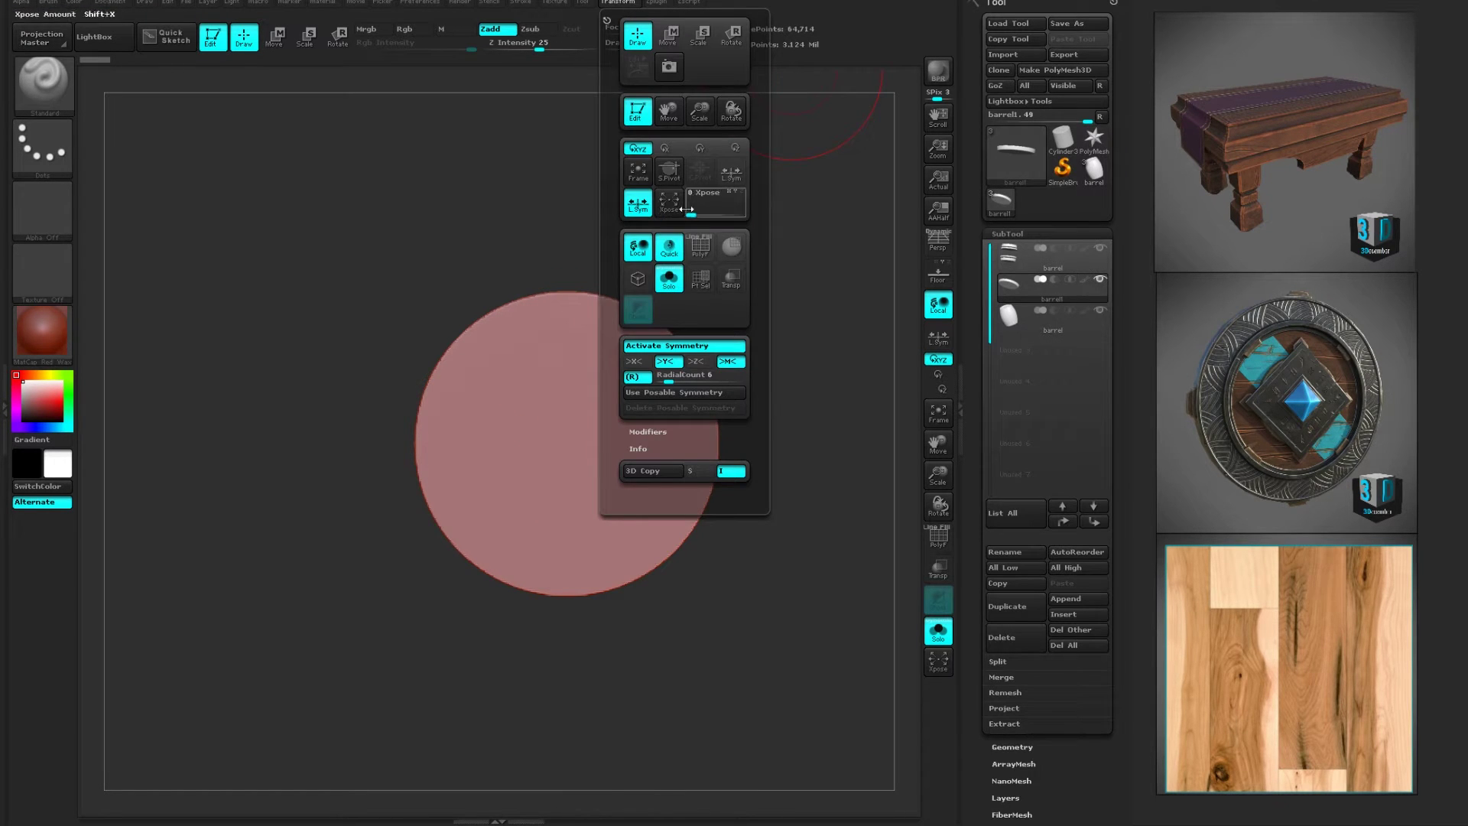
pyautogui.click(649, 347)
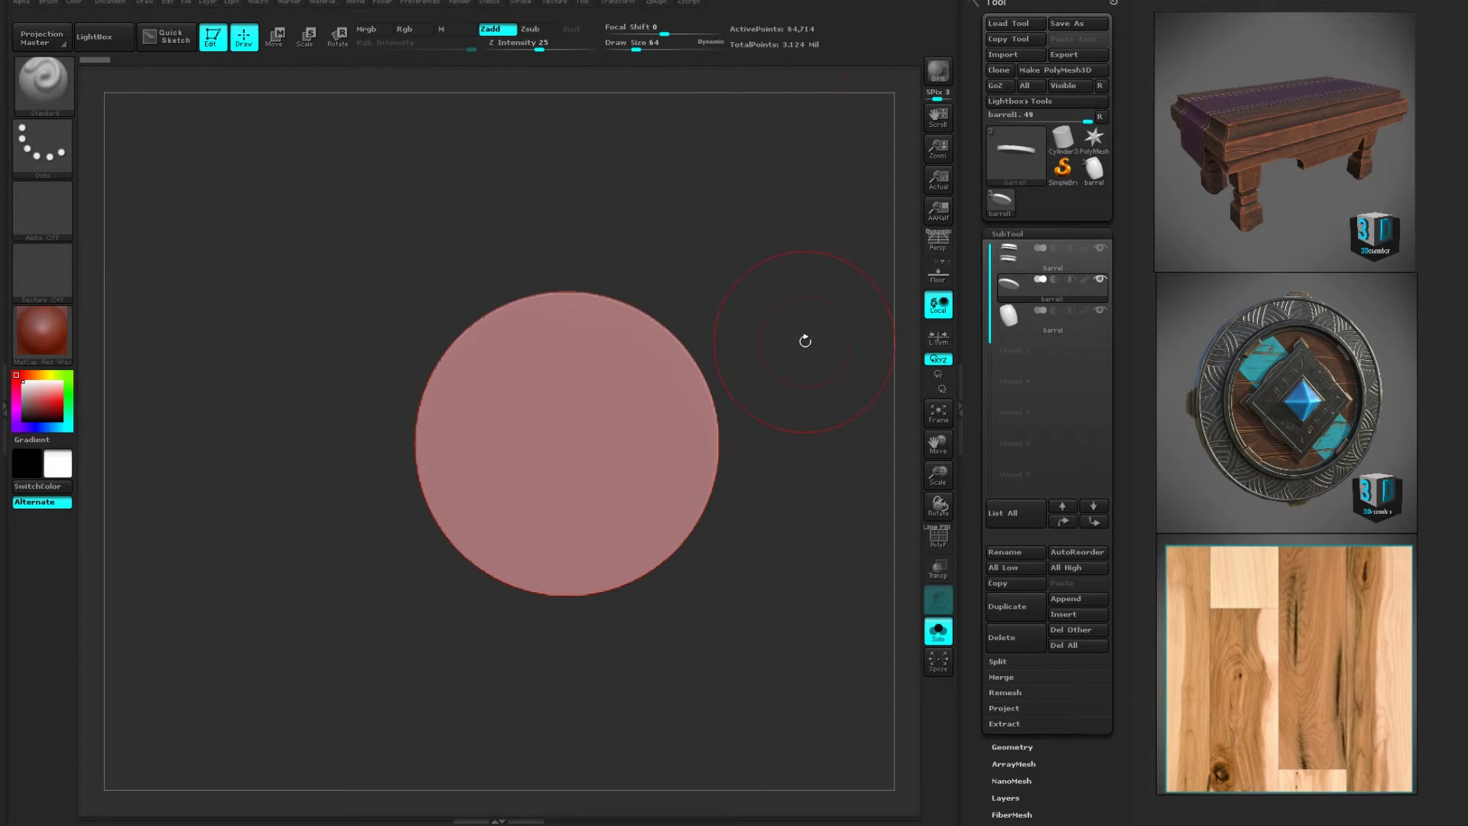
pyautogui.press('[')
pyautogui.press('b')
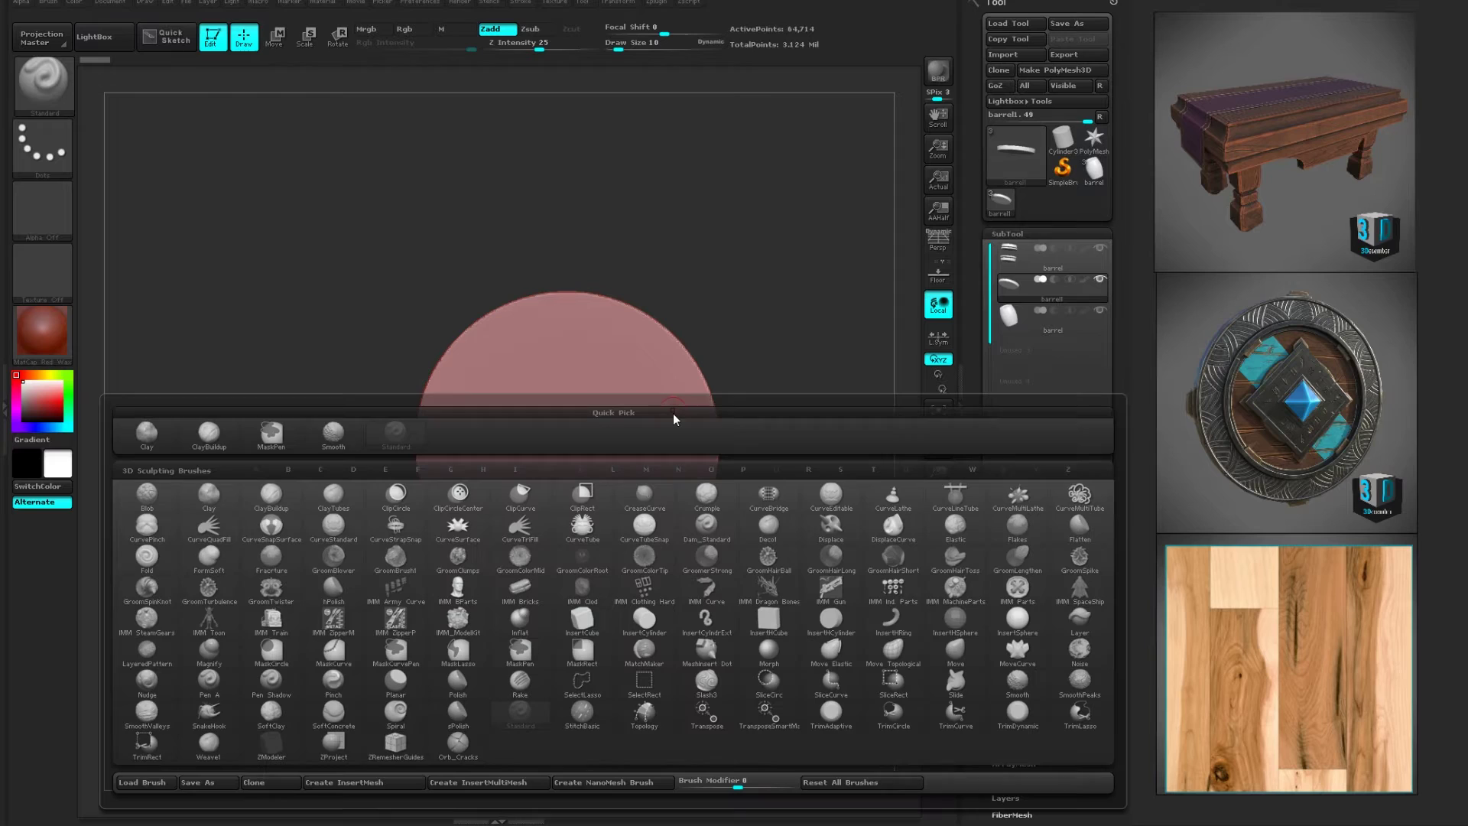
pyautogui.press('o')
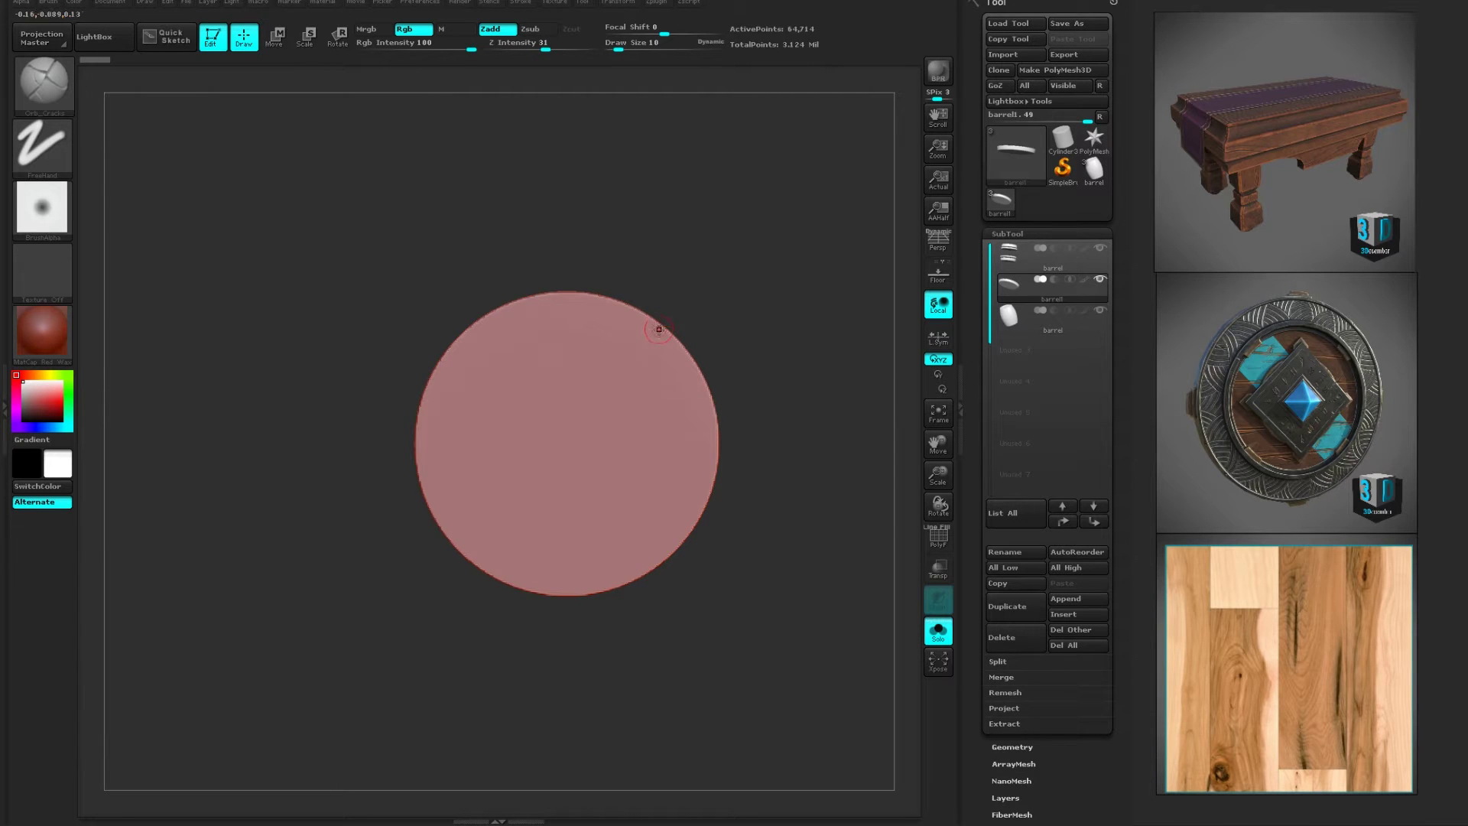
# - Undo the trial crack stroke on the lid and subdivide the lid mesh once
pyautogui.moveTo(659, 329); pyautogui.dragTo(656, 606)
pyautogui.hotkey('ctrl', 'z')
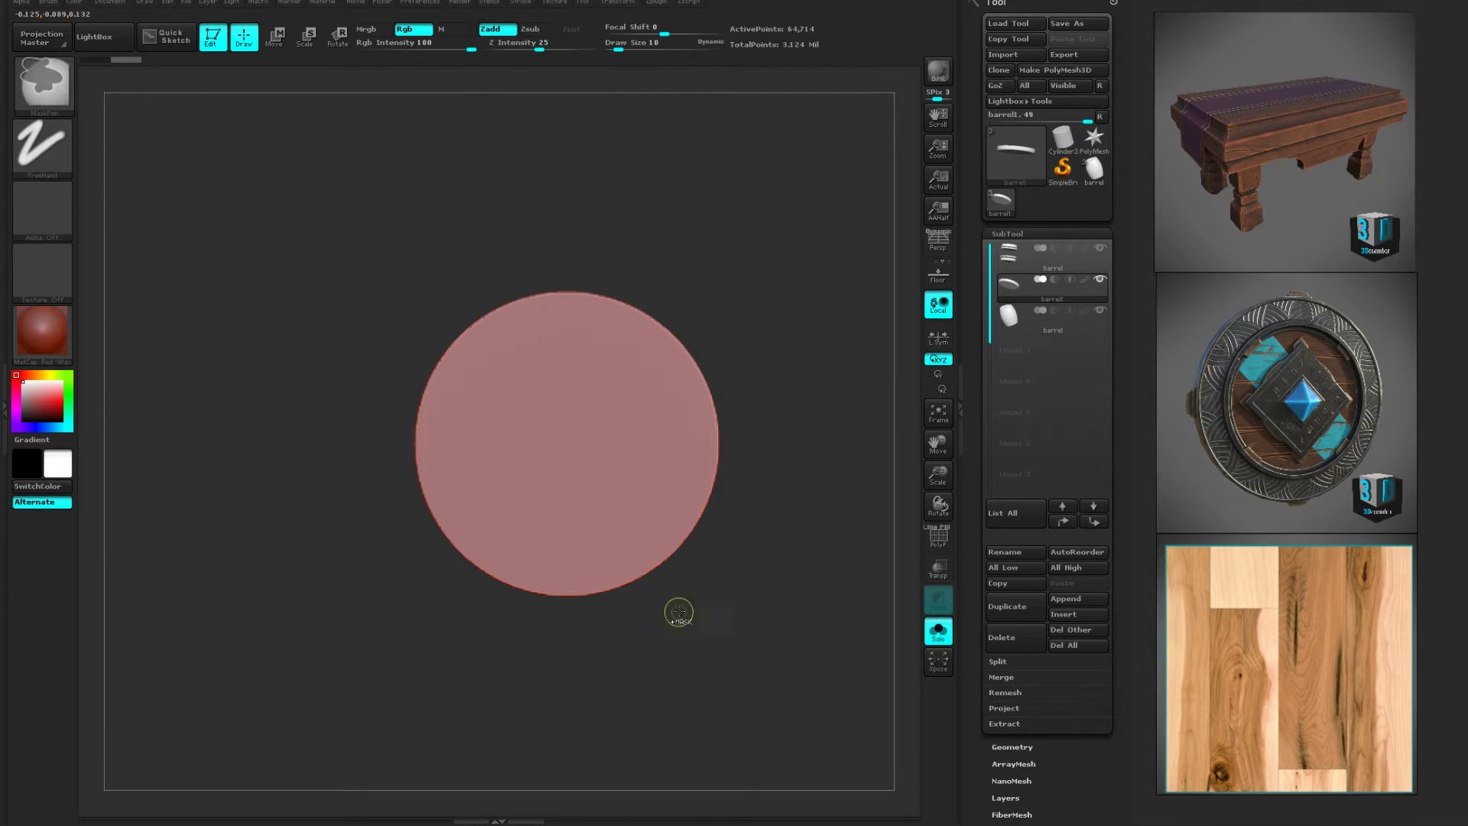
pyautogui.hotkey('ctrl', 'd')
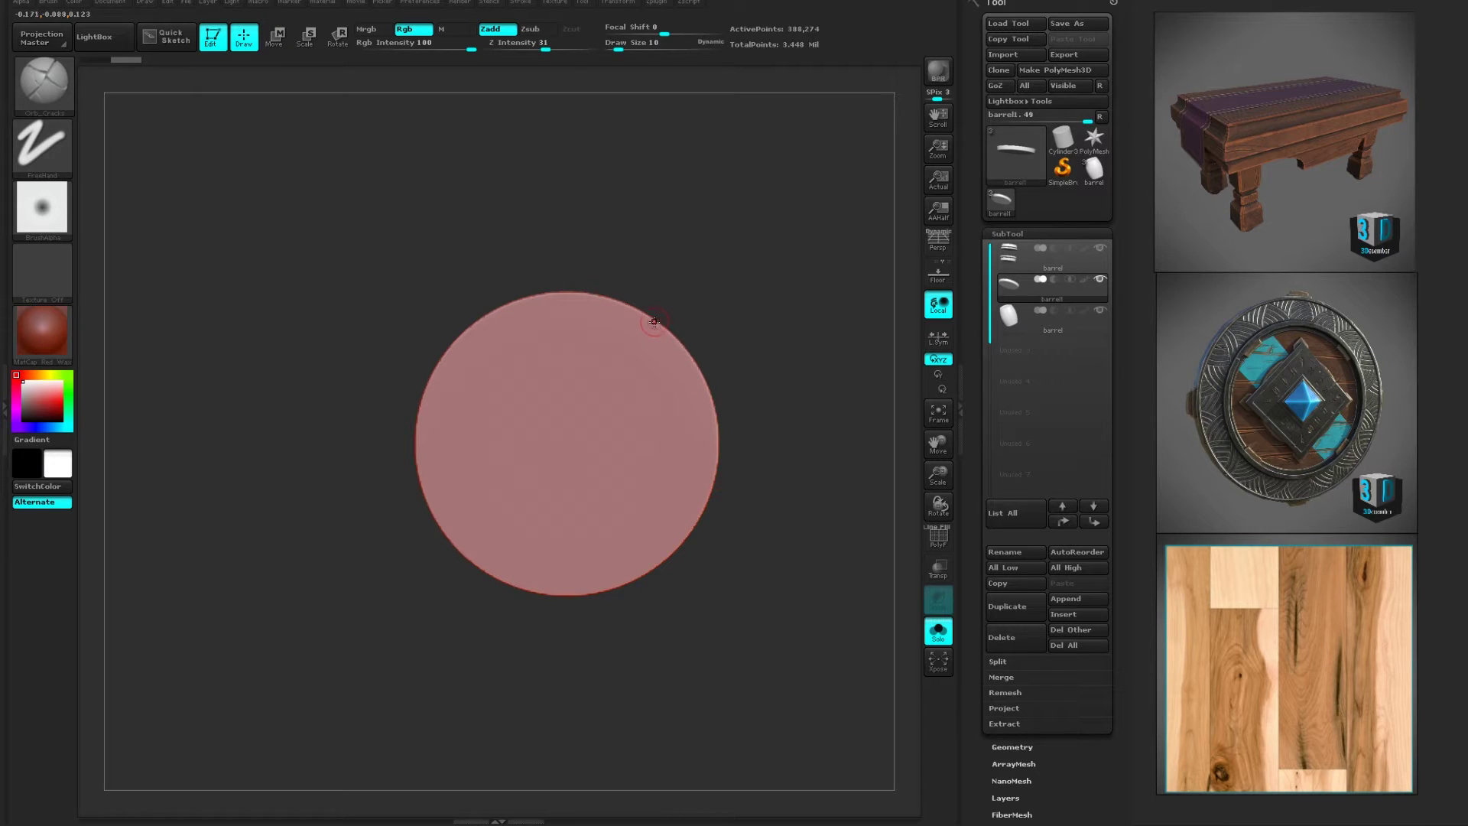
# - Carve four roughly parallel vertical seams across the lid to divide it into planks, redoing the leftmost seam closer to the edge
pyautogui.moveTo(655, 348); pyautogui.dragTo(653, 570)
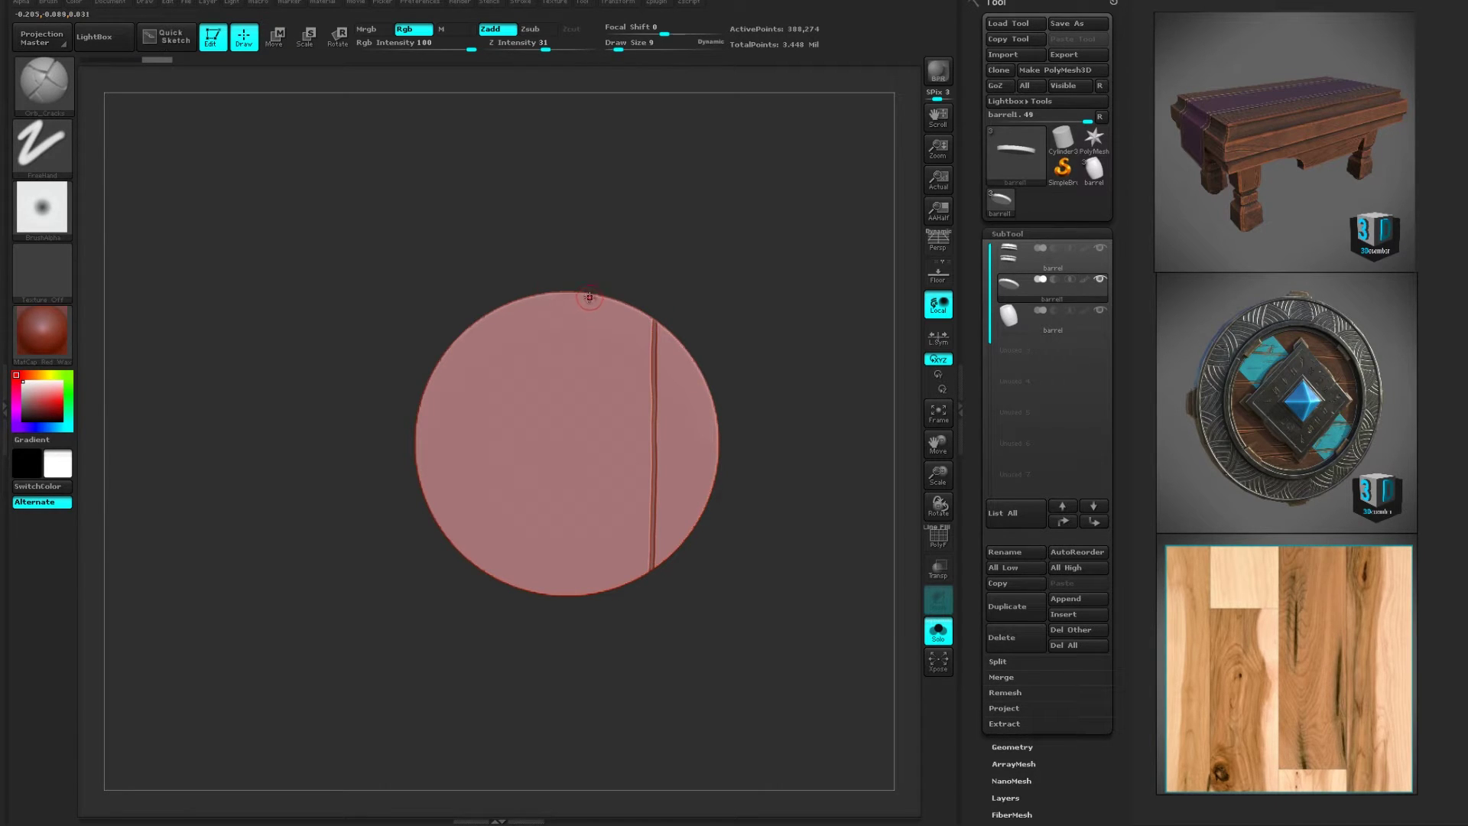
pyautogui.moveTo(580, 363); pyautogui.dragTo(578, 594)
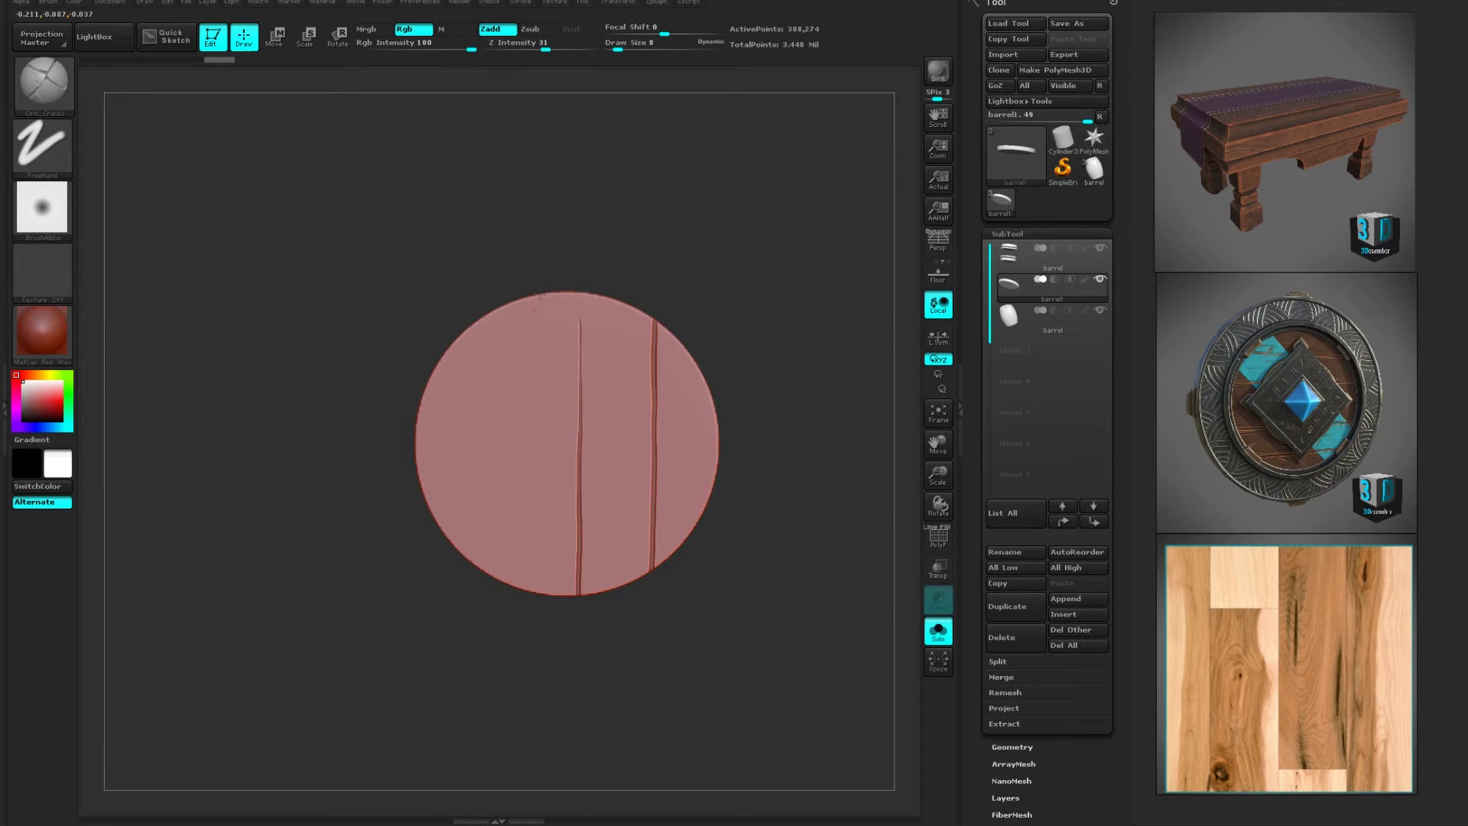
pyautogui.moveTo(536, 382); pyautogui.dragTo(531, 593)
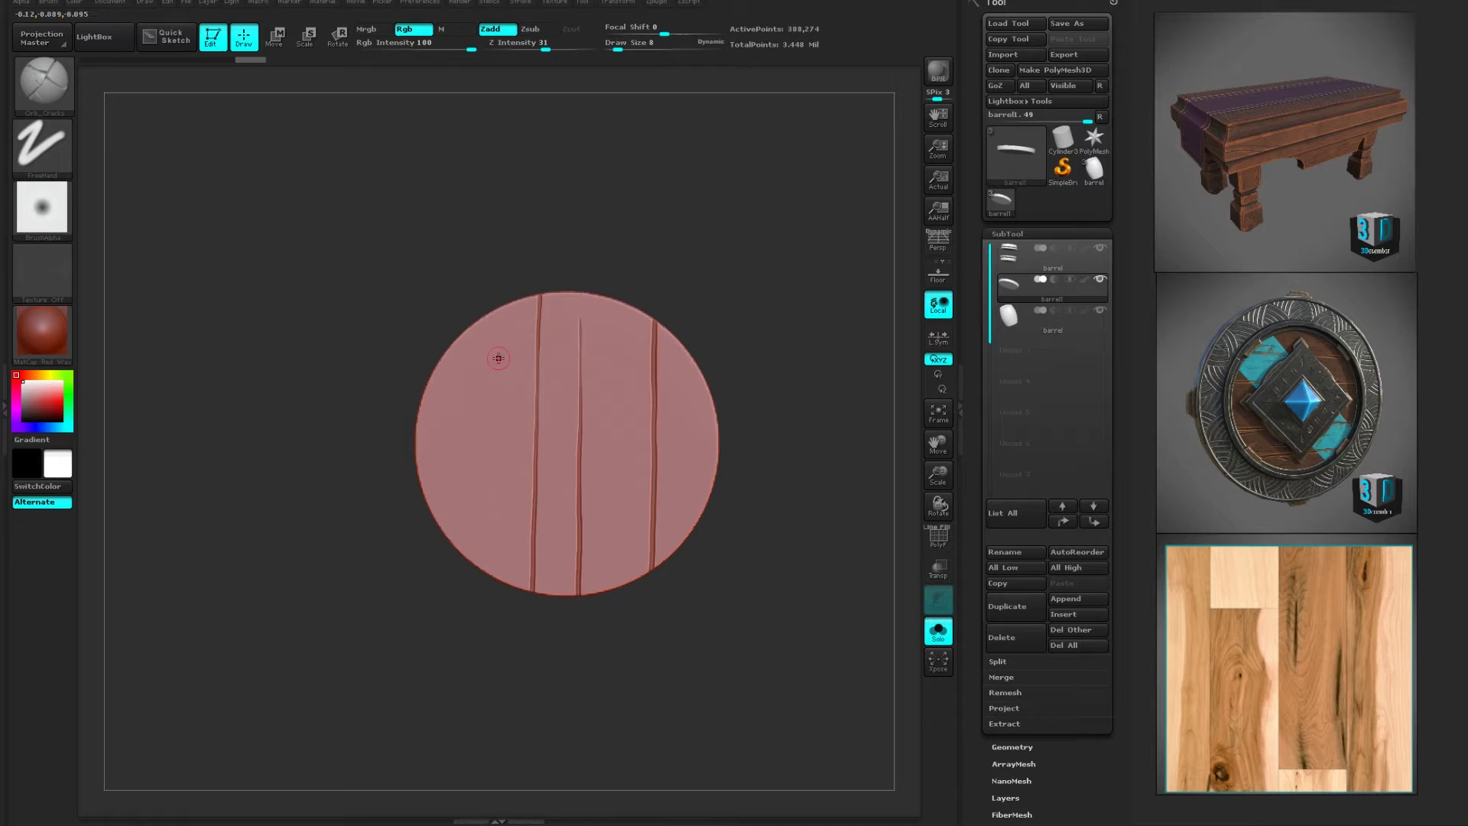
pyautogui.moveTo(471, 324); pyautogui.dragTo(465, 562)
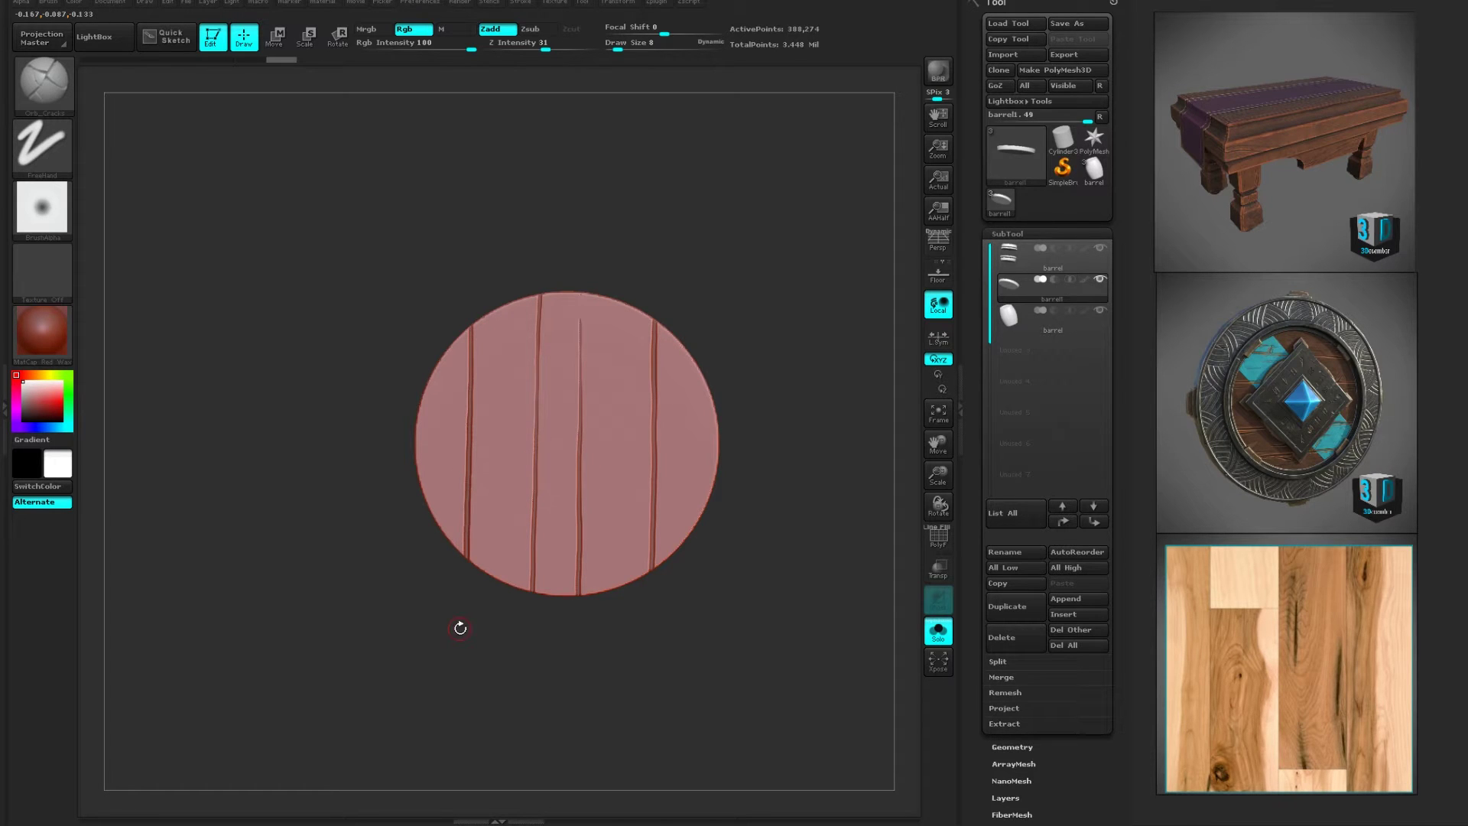
pyautogui.hotkey('ctrl', 'z')
pyautogui.moveTo(451, 340); pyautogui.dragTo(446, 547)
# - Extend the central seam to the lid's upper edge and deepen the central and rightmost seams with overlapping strokes
pyautogui.keyDown('alt'); pyautogui.moveTo(718, 372); pyautogui.dragTo(748, 406); pyautogui.keyUp('alt')
pyautogui.moveTo(619, 382); pyautogui.dragTo(619, 250)
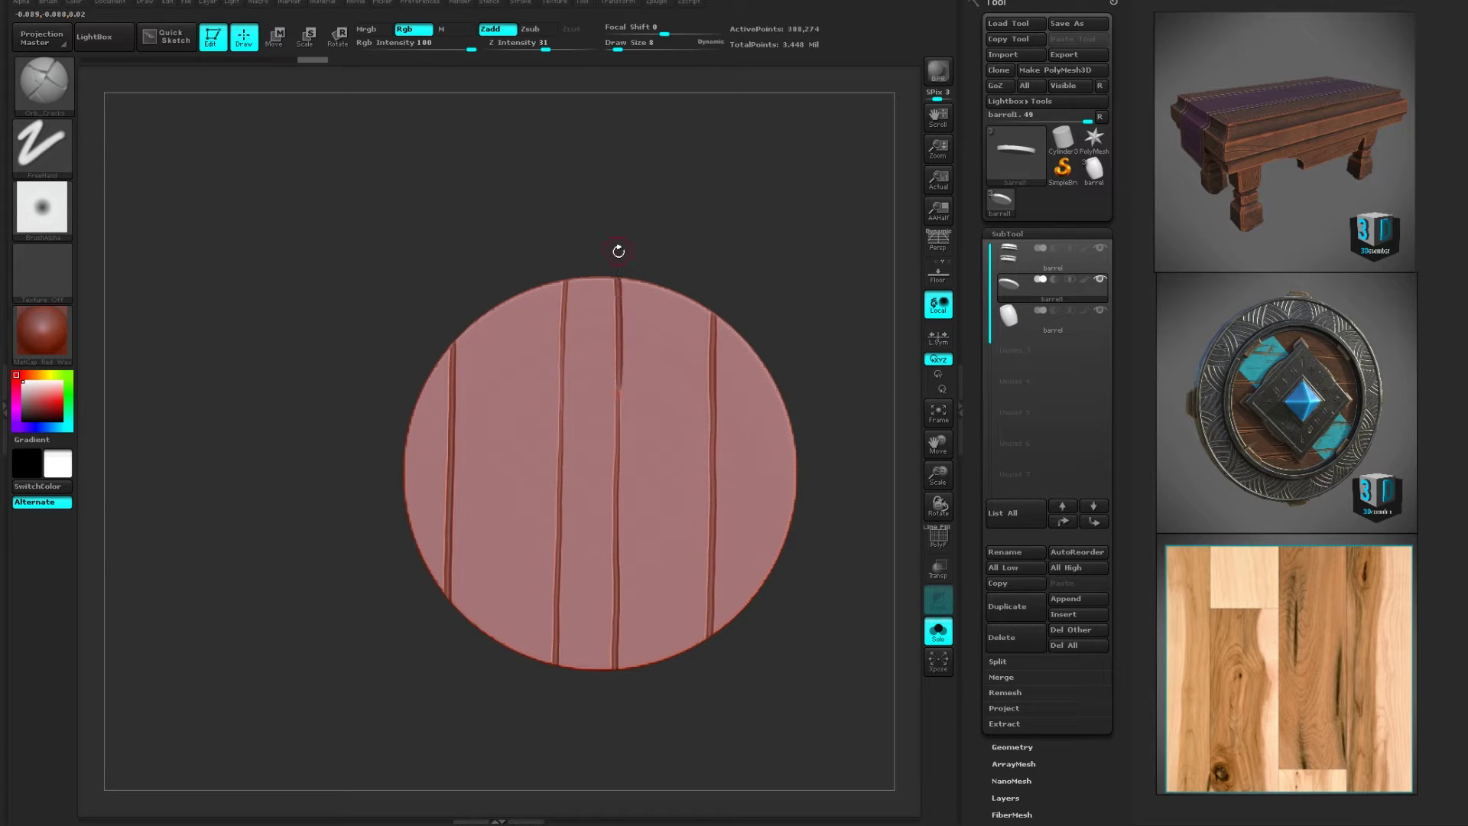
pyautogui.moveTo(618, 472); pyautogui.dragTo(612, 676)
pyautogui.moveTo(614, 555); pyautogui.dragTo(611, 678)
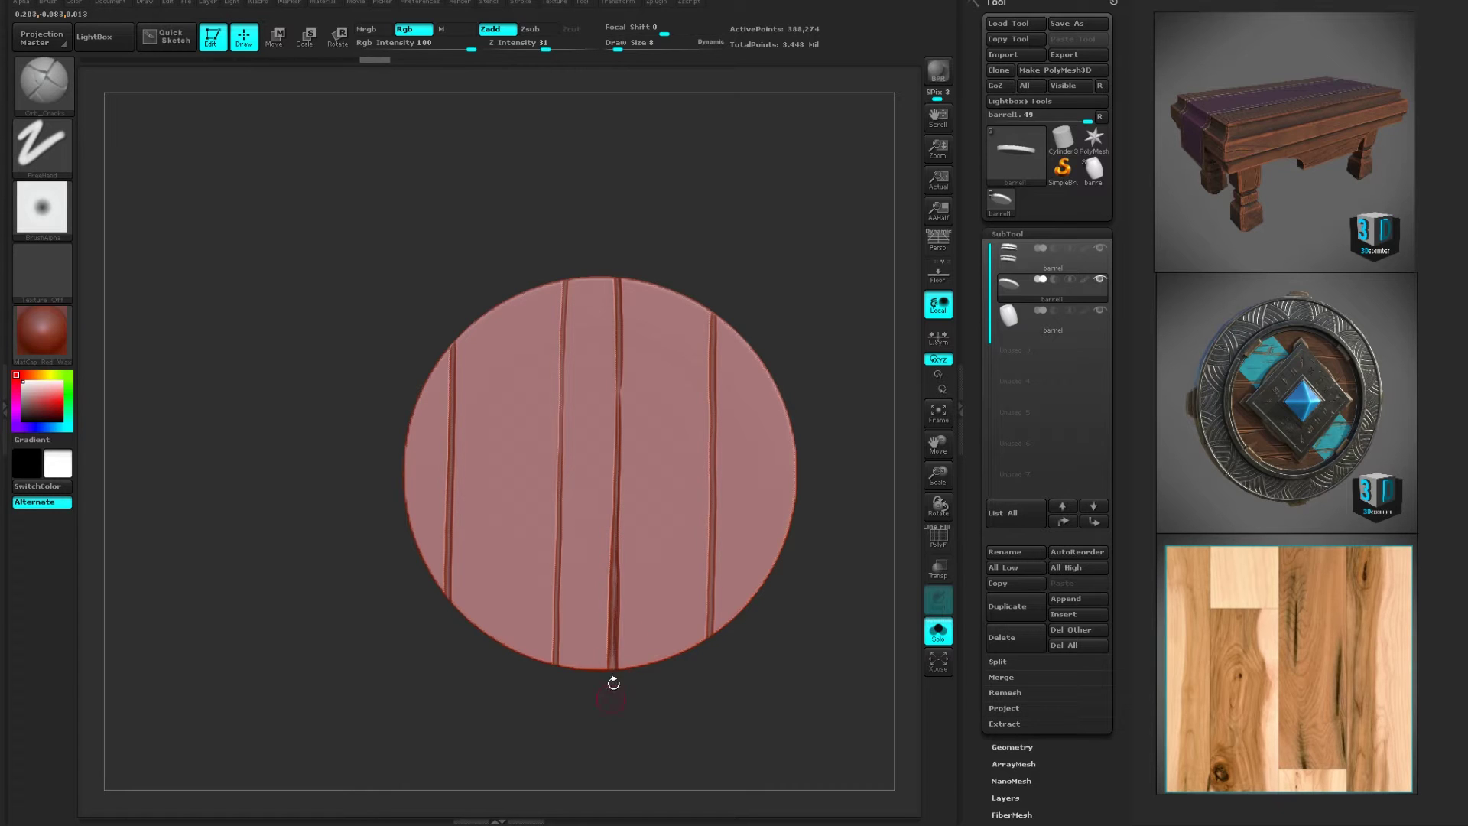
pyautogui.moveTo(714, 321); pyautogui.dragTo(714, 491)
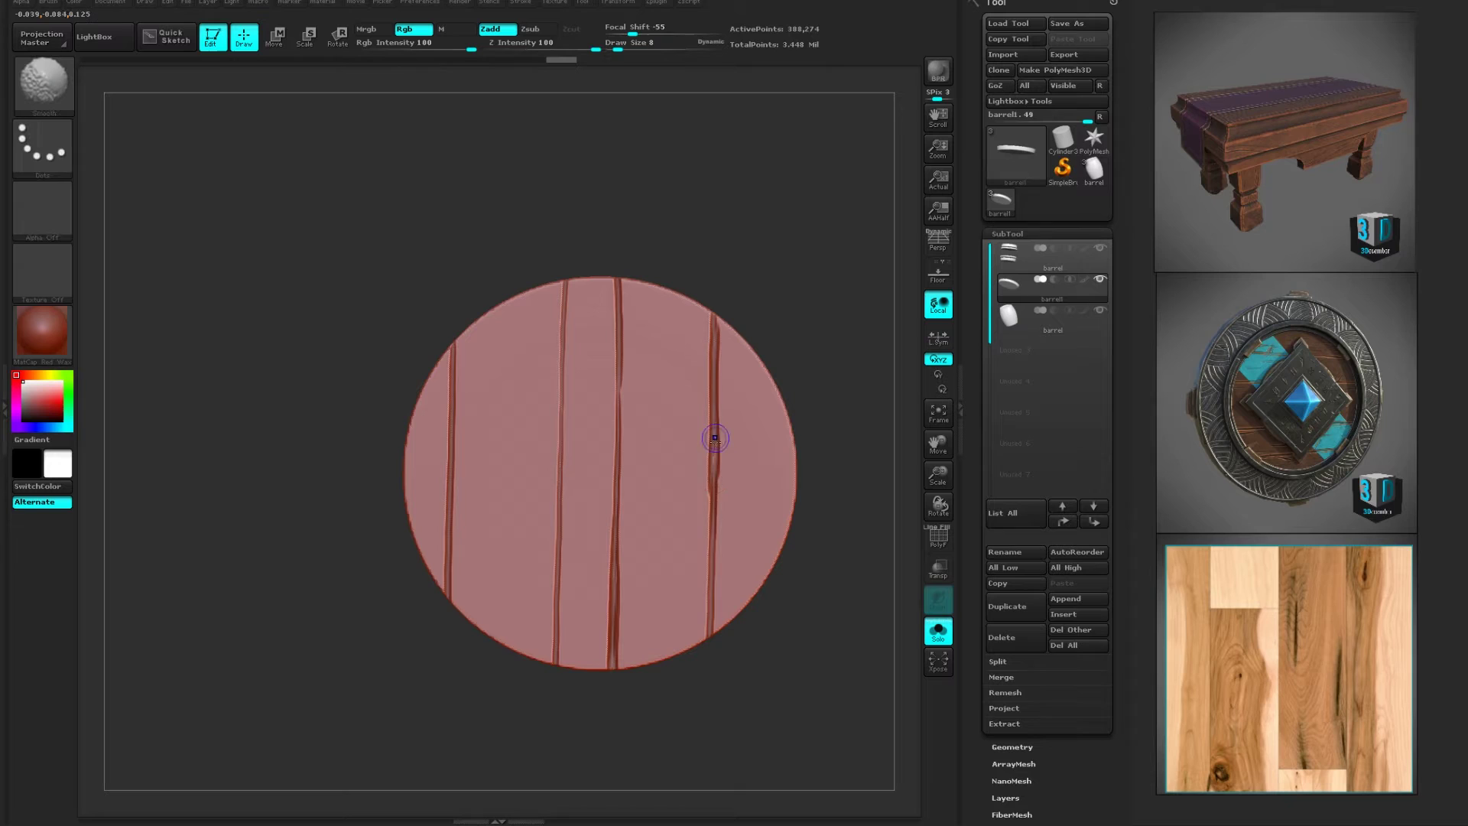
pyautogui.moveTo(714, 428); pyautogui.dragTo(715, 638)
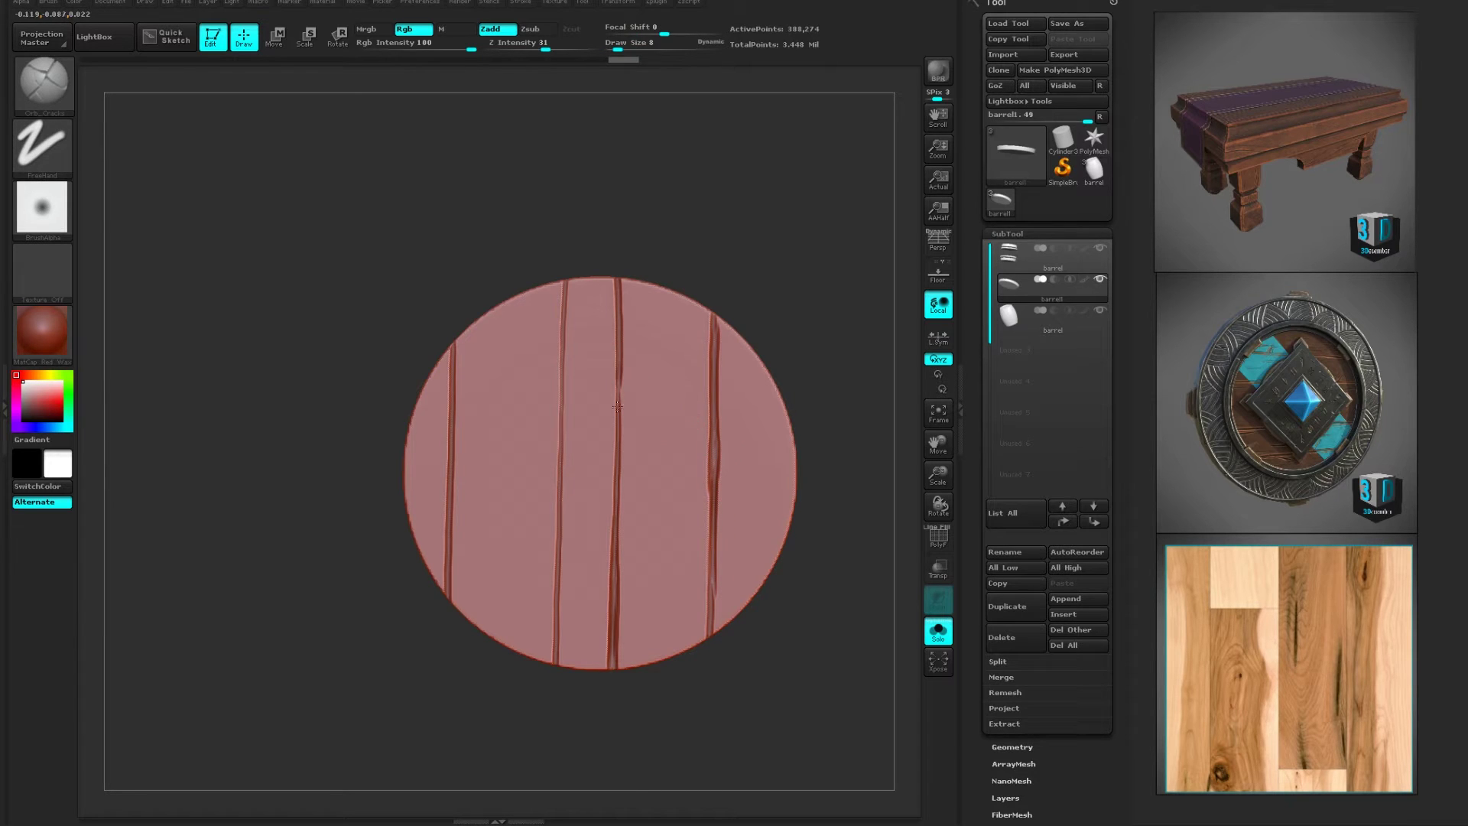
pyautogui.moveTo(617, 407); pyautogui.dragTo(617, 413)
pyautogui.moveTo(559, 570); pyautogui.dragTo(559, 581)
# - Carve curved wood grain lines into the rightmost plank with a draw size of 6
pyautogui.moveTo(720, 347)
pyautogui.mouseDown()
pyautogui.moveTo(740, 455)
pyautogui.moveTo(725, 503)
pyautogui.mouseUp()
pyautogui.moveTo(750, 388); pyautogui.dragTo(717, 590)
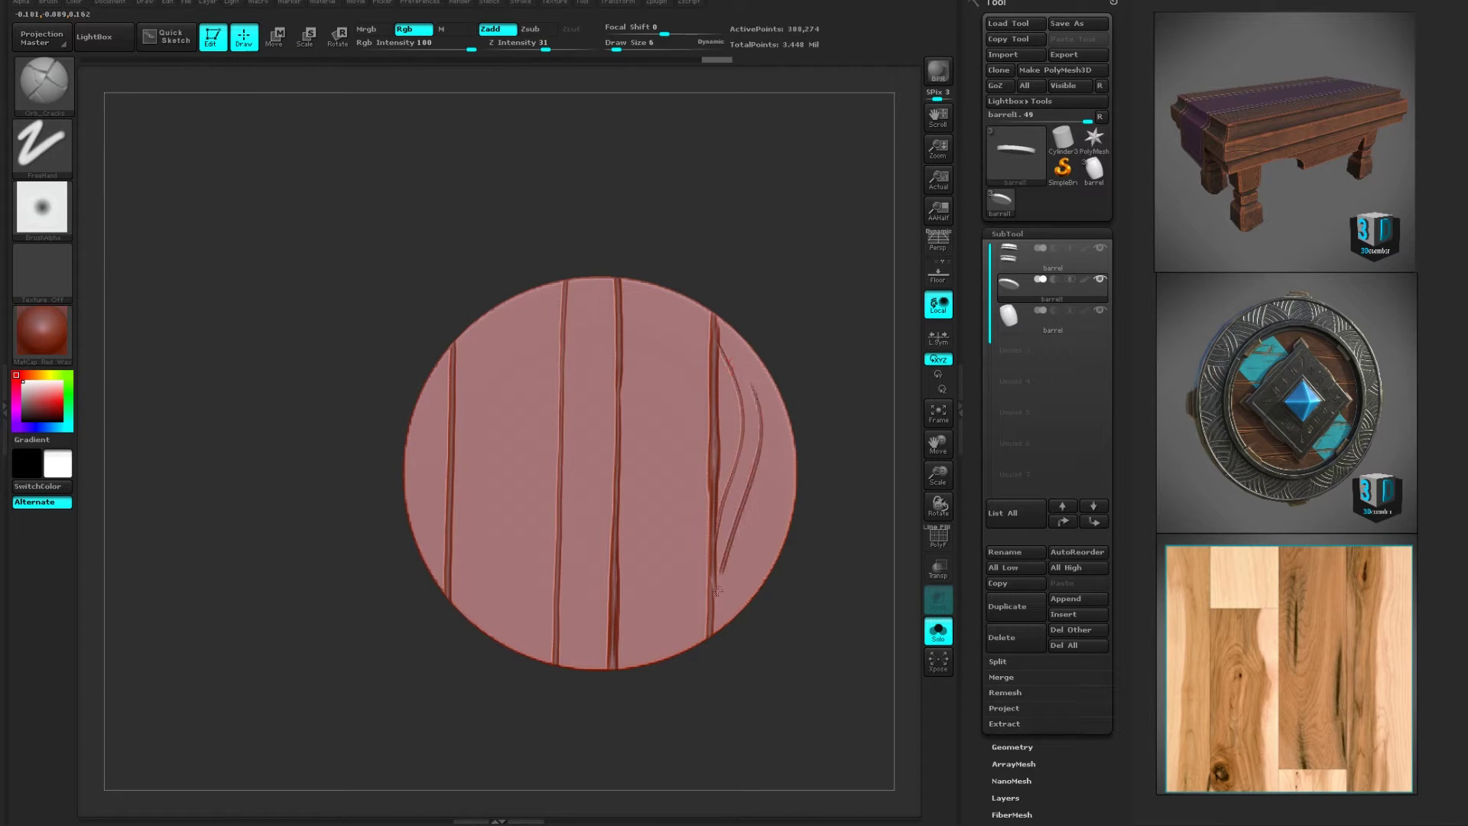
pyautogui.moveTo(763, 419)
pyautogui.mouseDown()
pyautogui.moveTo(768, 501)
pyautogui.moveTo(732, 570)
pyautogui.mouseUp()
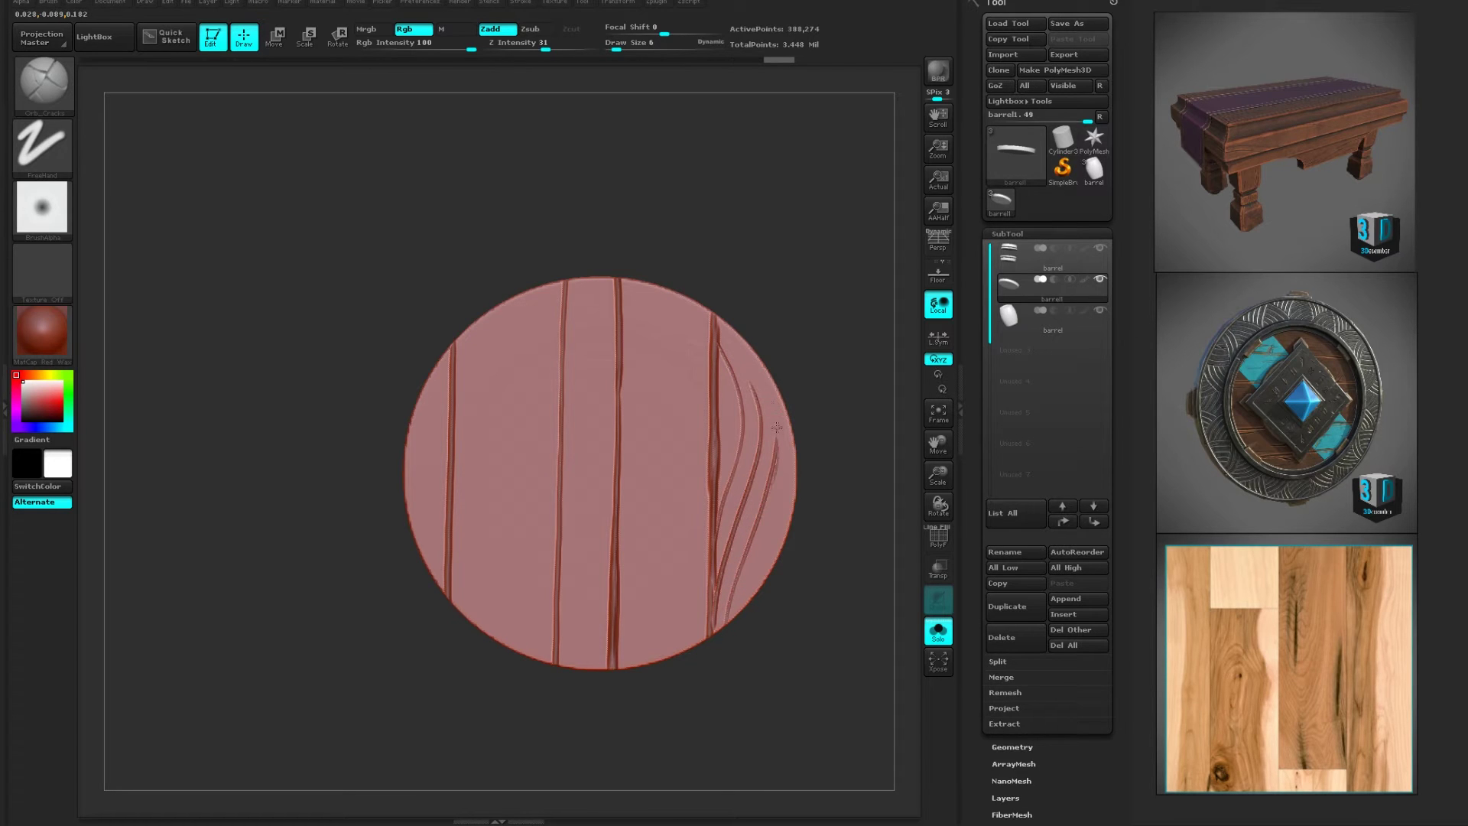
pyautogui.moveTo(777, 427); pyautogui.dragTo(767, 564)
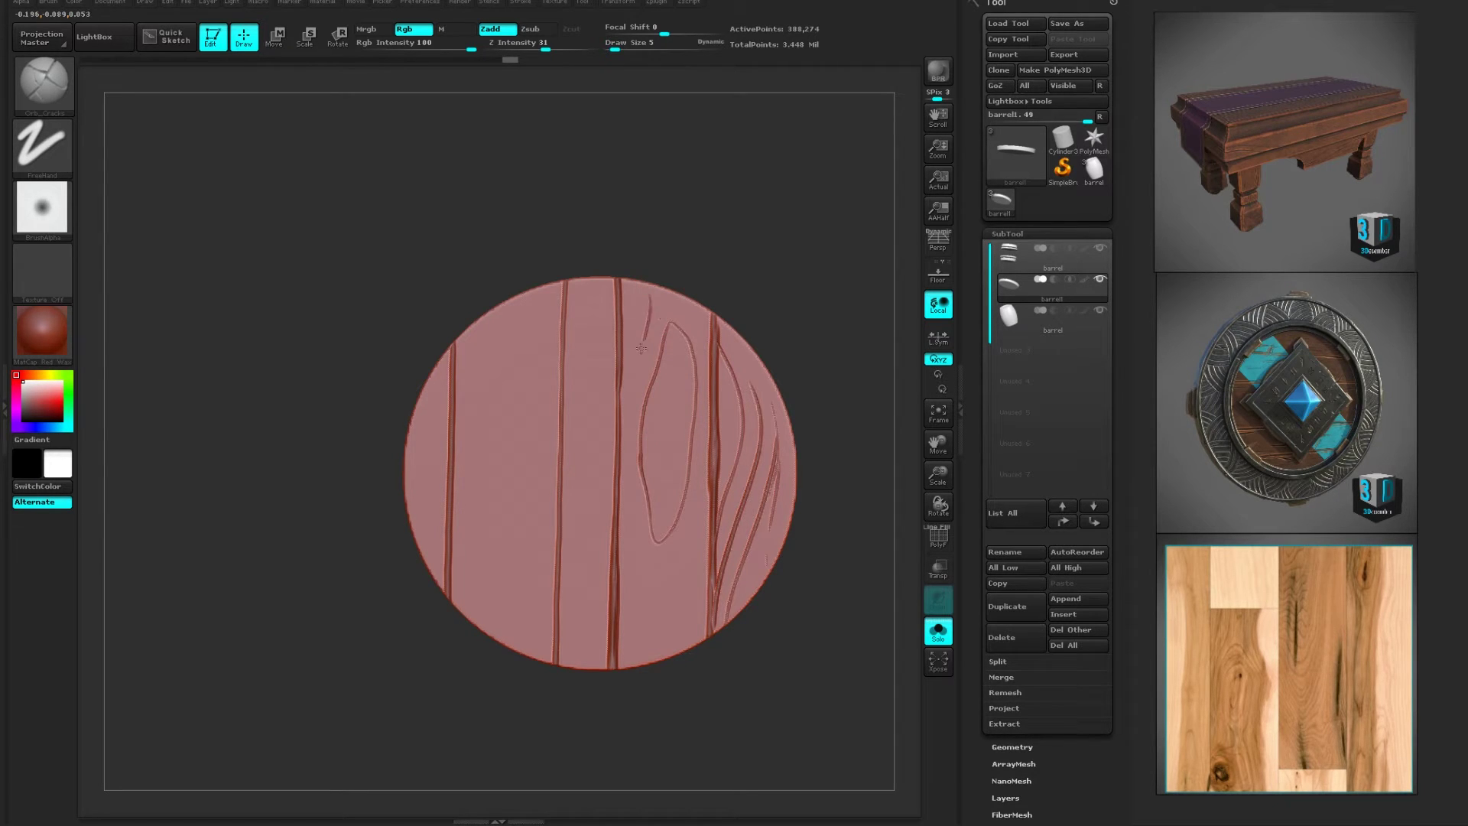
# - Carve grain lines around the oval knot in the second plank from the right with draw size 5, thickening and smoothing the knot's left side
pyautogui.moveTo(640, 348); pyautogui.dragTo(622, 447)
pyautogui.moveTo(695, 551); pyautogui.dragTo(651, 663)
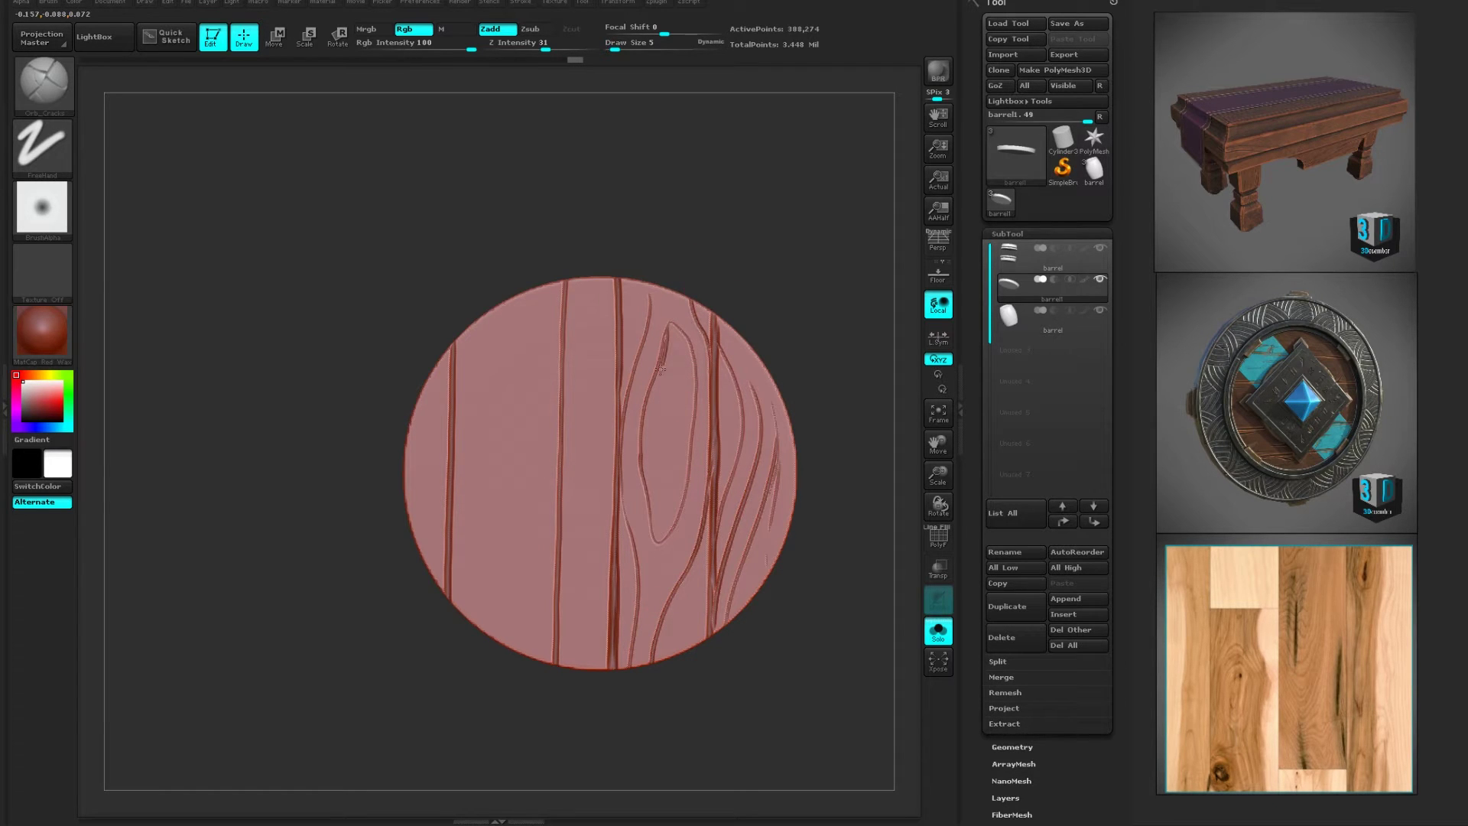
pyautogui.moveTo(660, 370); pyautogui.dragTo(646, 412)
pyautogui.press('shift')
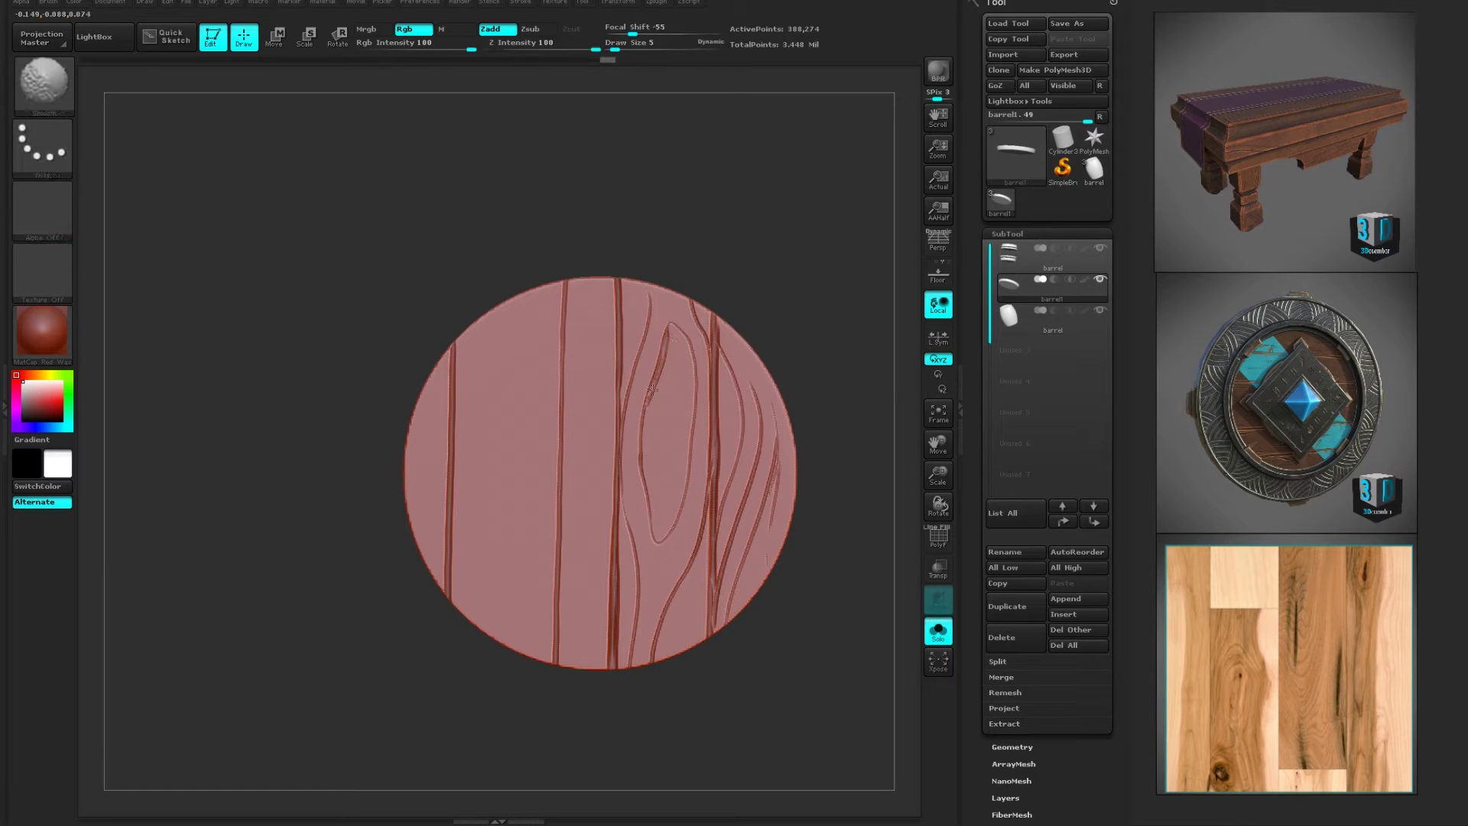
pyautogui.moveTo(662, 350)
pyautogui.keyDown('shift'); pyautogui.mouseDown()
pyautogui.moveTo(667, 336)
pyautogui.moveTo(644, 436)
pyautogui.mouseUp(); pyautogui.keyUp('shift')
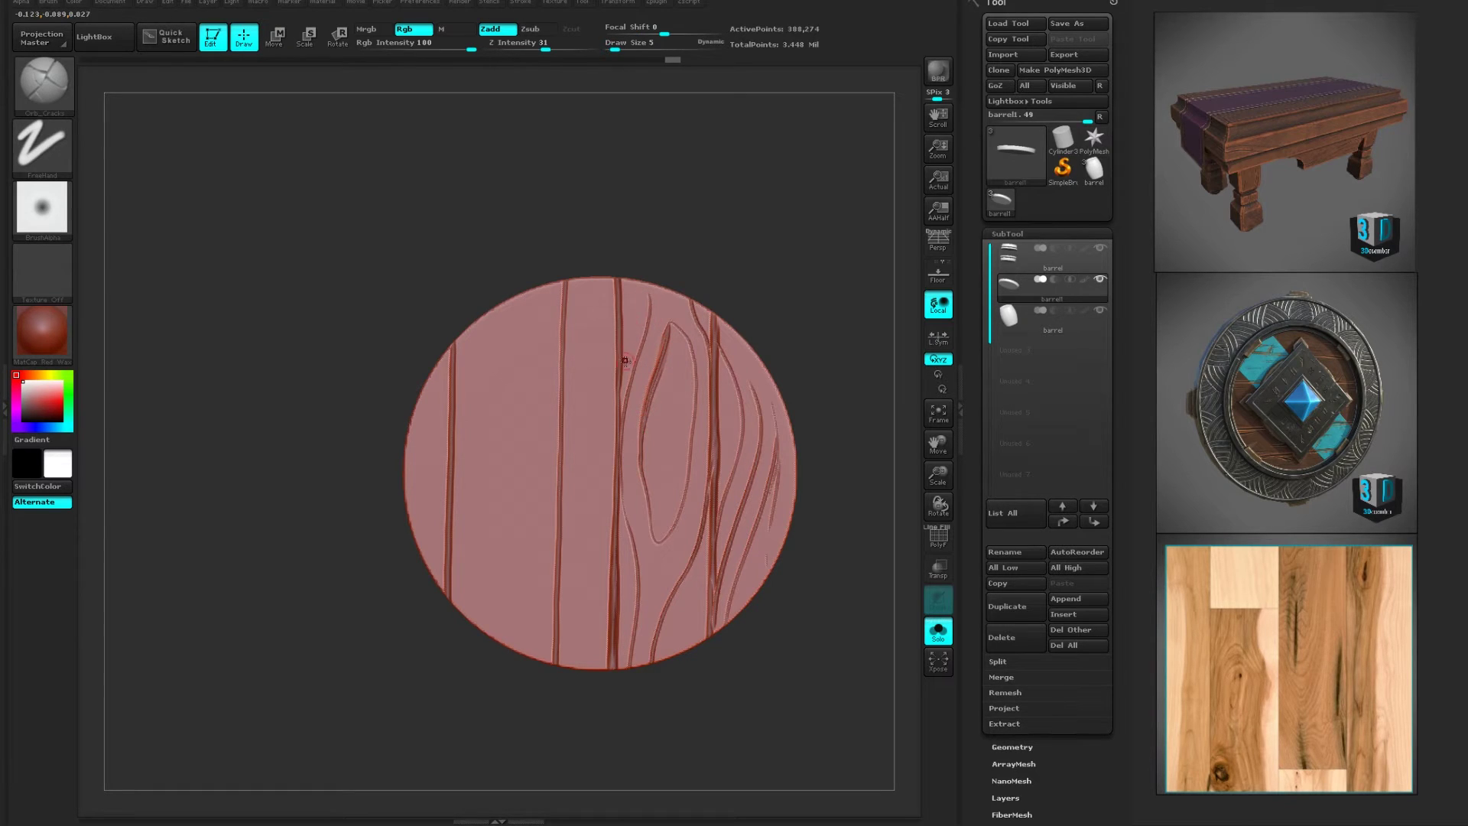
pyautogui.moveTo(633, 314); pyautogui.dragTo(638, 268)
pyautogui.moveTo(635, 362); pyautogui.dragTo(648, 258)
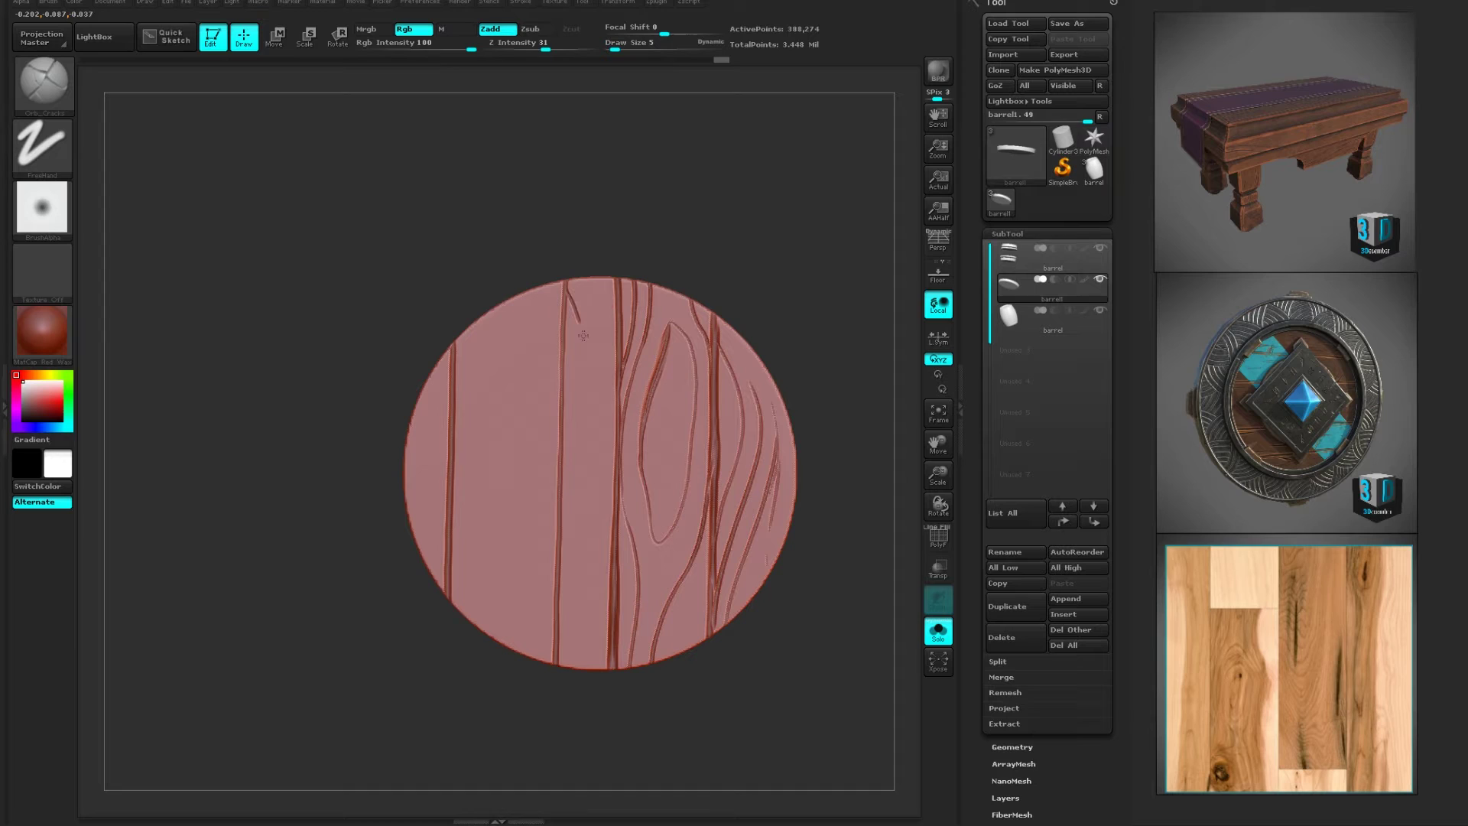
# - Carve long wavy grain lines along the narrow middle plank, adding short strokes at its upper and lower ends
pyautogui.moveTo(582, 335); pyautogui.dragTo(564, 505)
pyautogui.moveTo(590, 283)
pyautogui.mouseDown()
pyautogui.moveTo(604, 313)
pyautogui.moveTo(564, 591)
pyautogui.mouseUp()
pyautogui.moveTo(618, 445)
pyautogui.mouseDown()
pyautogui.moveTo(584, 633)
pyautogui.moveTo(603, 675)
pyautogui.mouseUp()
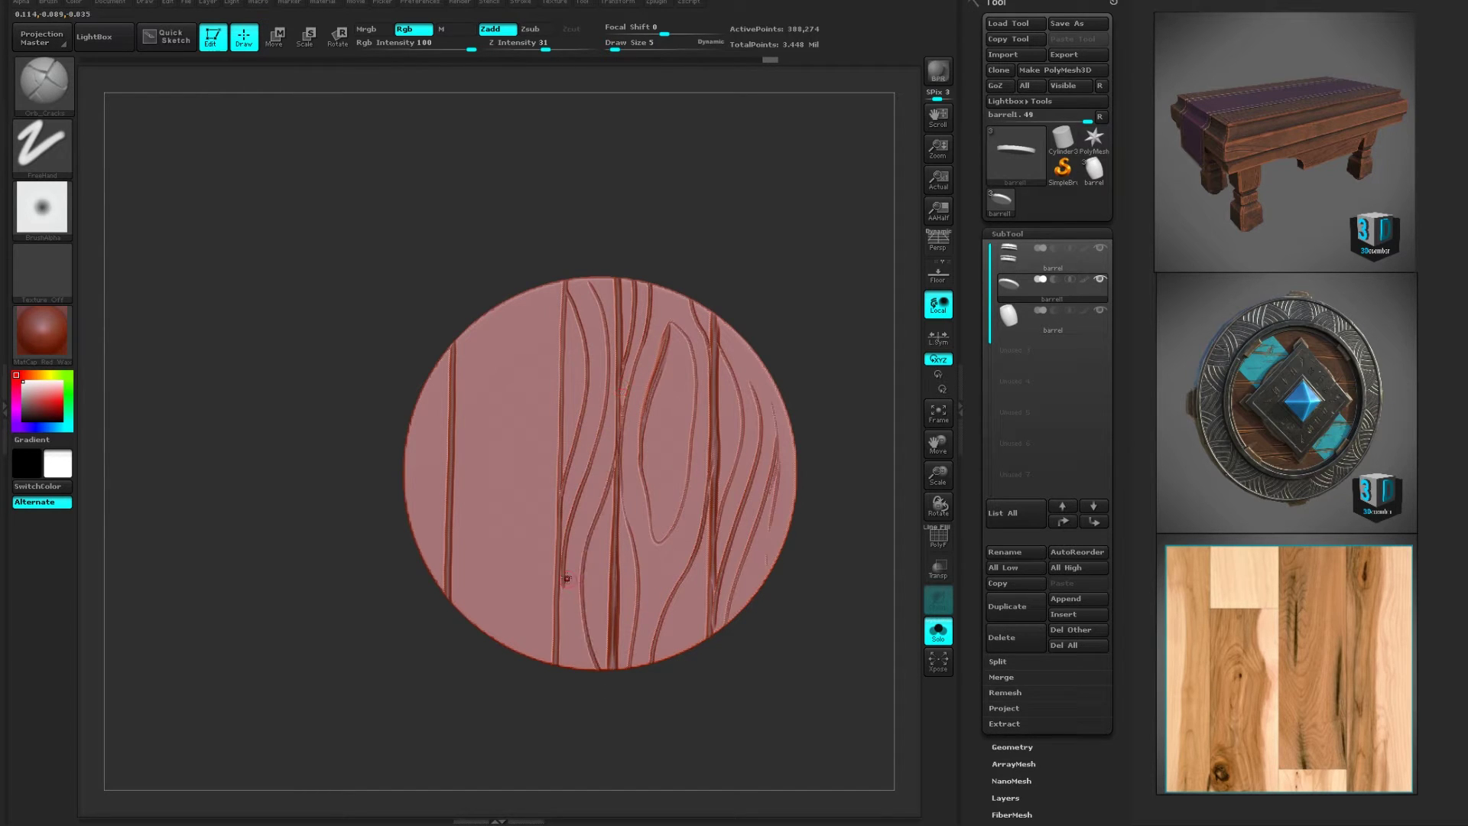
pyautogui.moveTo(564, 578); pyautogui.dragTo(579, 671)
pyautogui.moveTo(573, 605); pyautogui.dragTo(589, 672)
pyautogui.moveTo(594, 283)
pyautogui.mouseDown()
pyautogui.moveTo(606, 320)
pyautogui.moveTo(616, 246)
pyautogui.mouseUp()
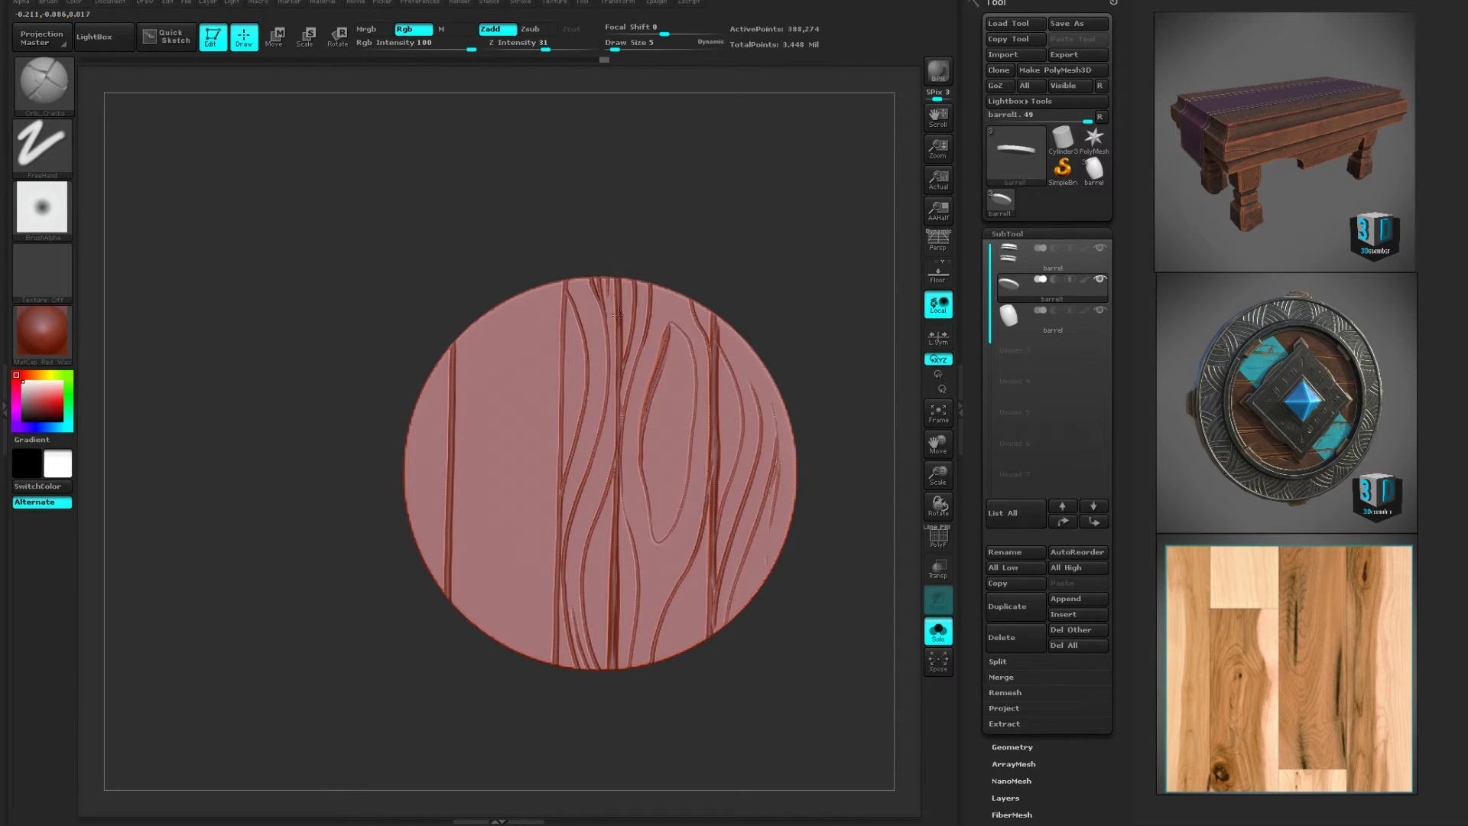
pyautogui.moveTo(618, 307); pyautogui.dragTo(620, 278)
# - Widen the leftmost plank seam with extra crack strokes and smooth its uneven middle section
pyautogui.moveTo(457, 383)
pyautogui.mouseDown()
pyautogui.moveTo(454, 470)
pyautogui.moveTo(459, 337)
pyautogui.mouseUp()
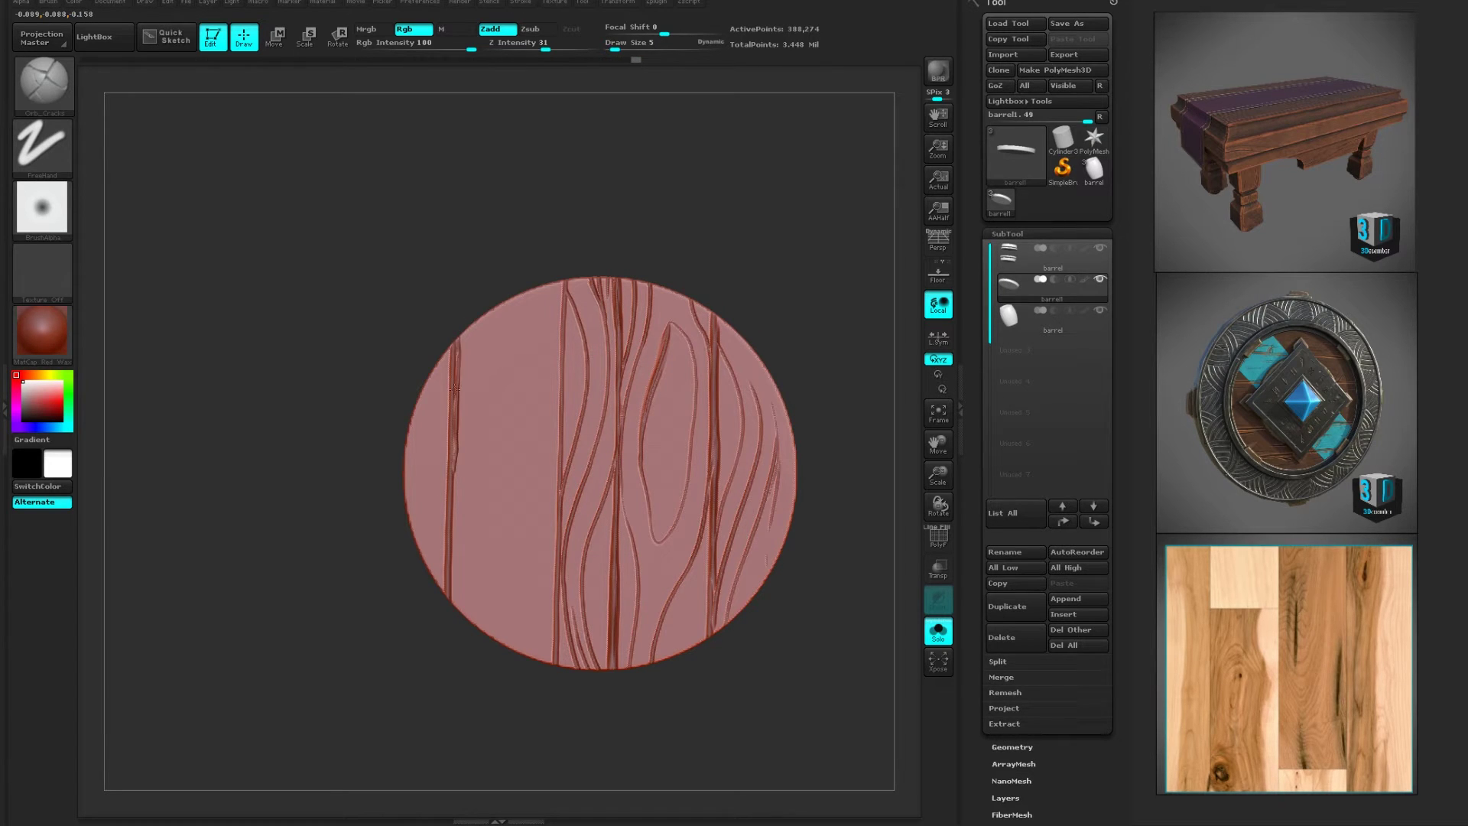
pyautogui.press('shift')
pyautogui.keyDown('shift'); pyautogui.moveTo(451, 482); pyautogui.dragTo(452, 438); pyautogui.keyUp('shift')
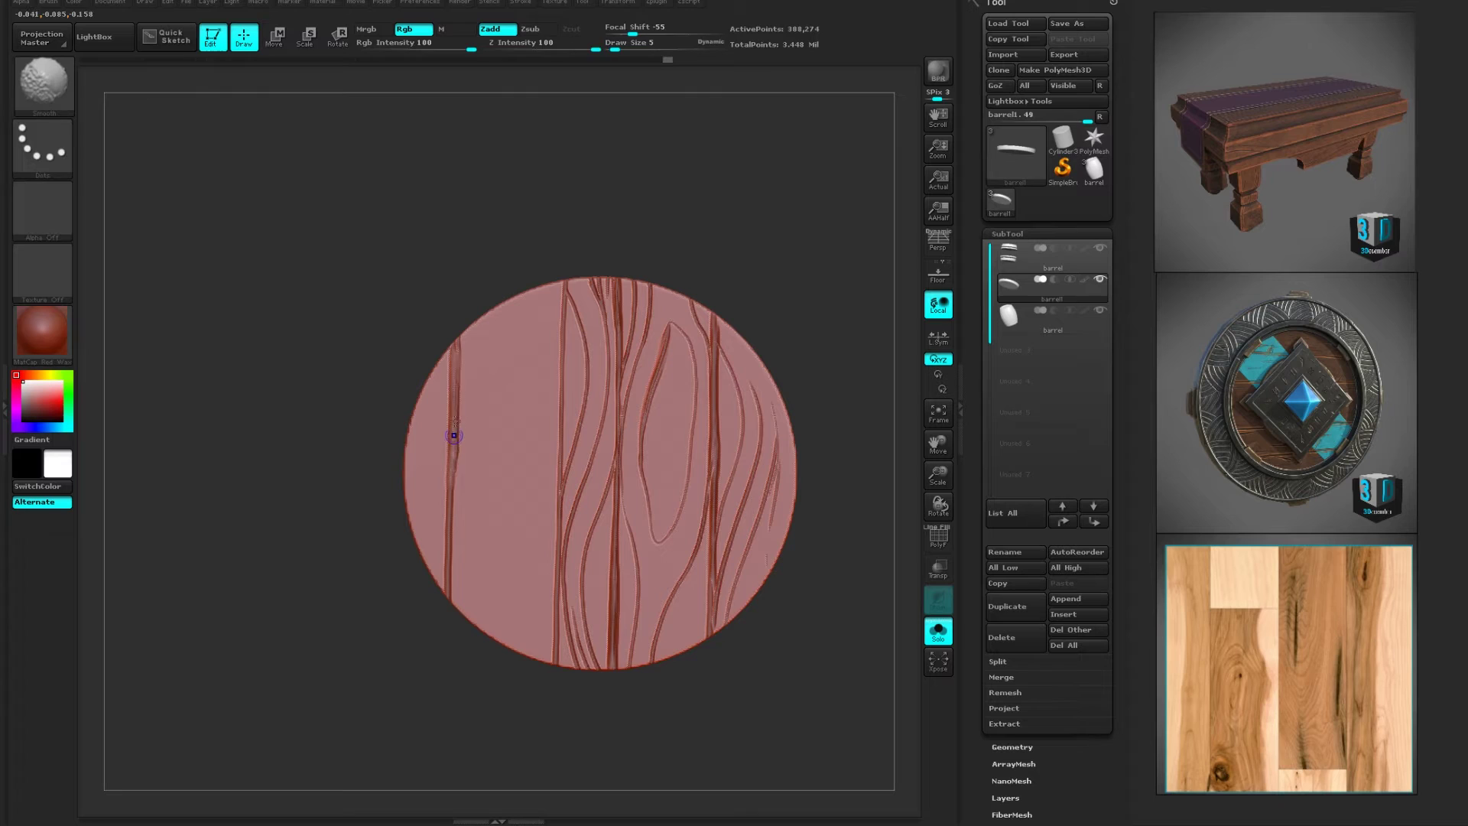
pyautogui.moveTo(457, 362); pyautogui.dragTo(452, 538)
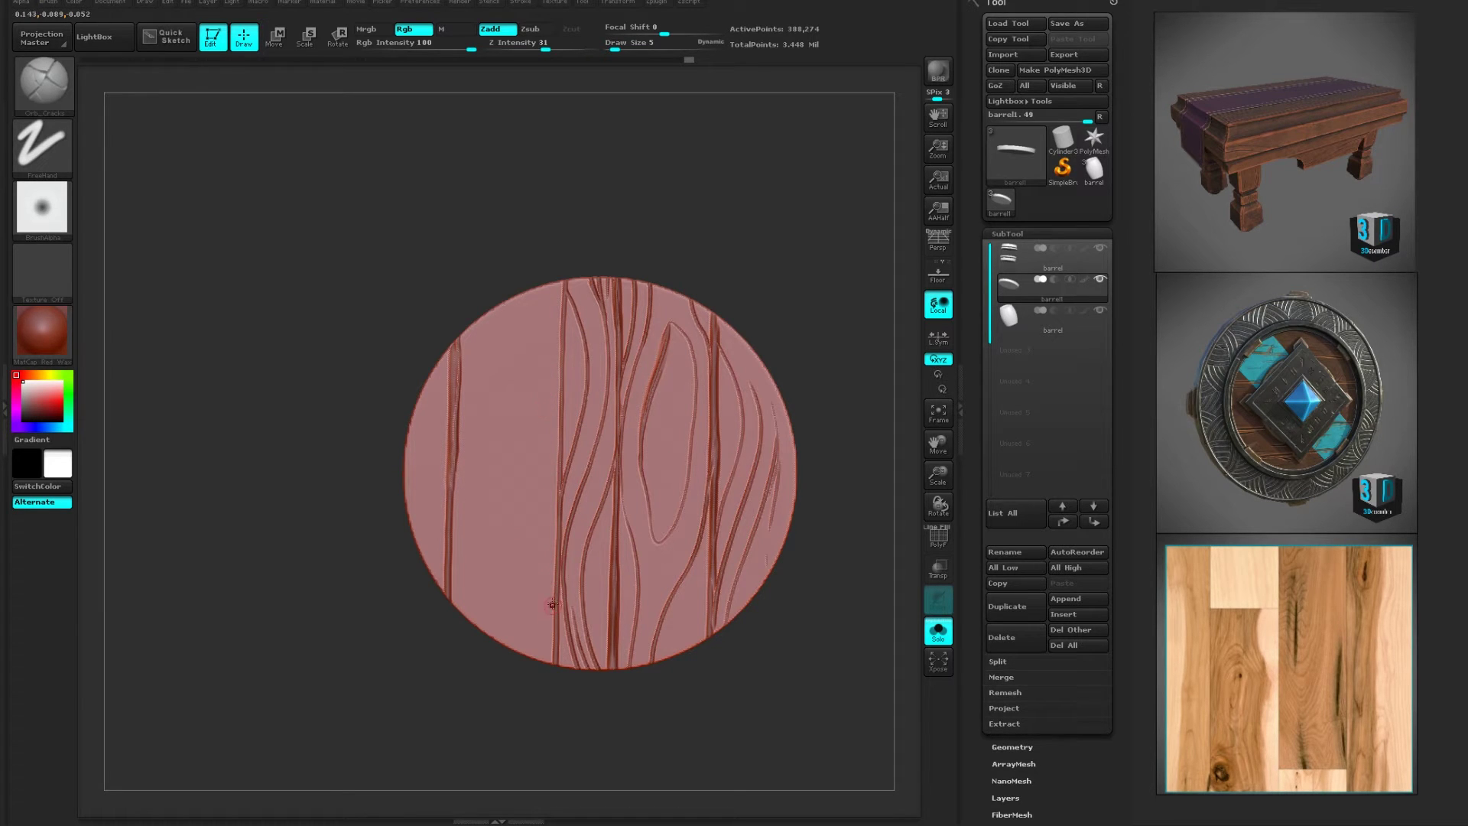
# - Carve nested arch-shaped grain lines in the wide plank beside the leftmost seam, adding short grain strokes near its seams
pyautogui.moveTo(552, 604)
pyautogui.mouseDown()
pyautogui.moveTo(511, 325)
pyautogui.moveTo(464, 487)
pyautogui.mouseUp()
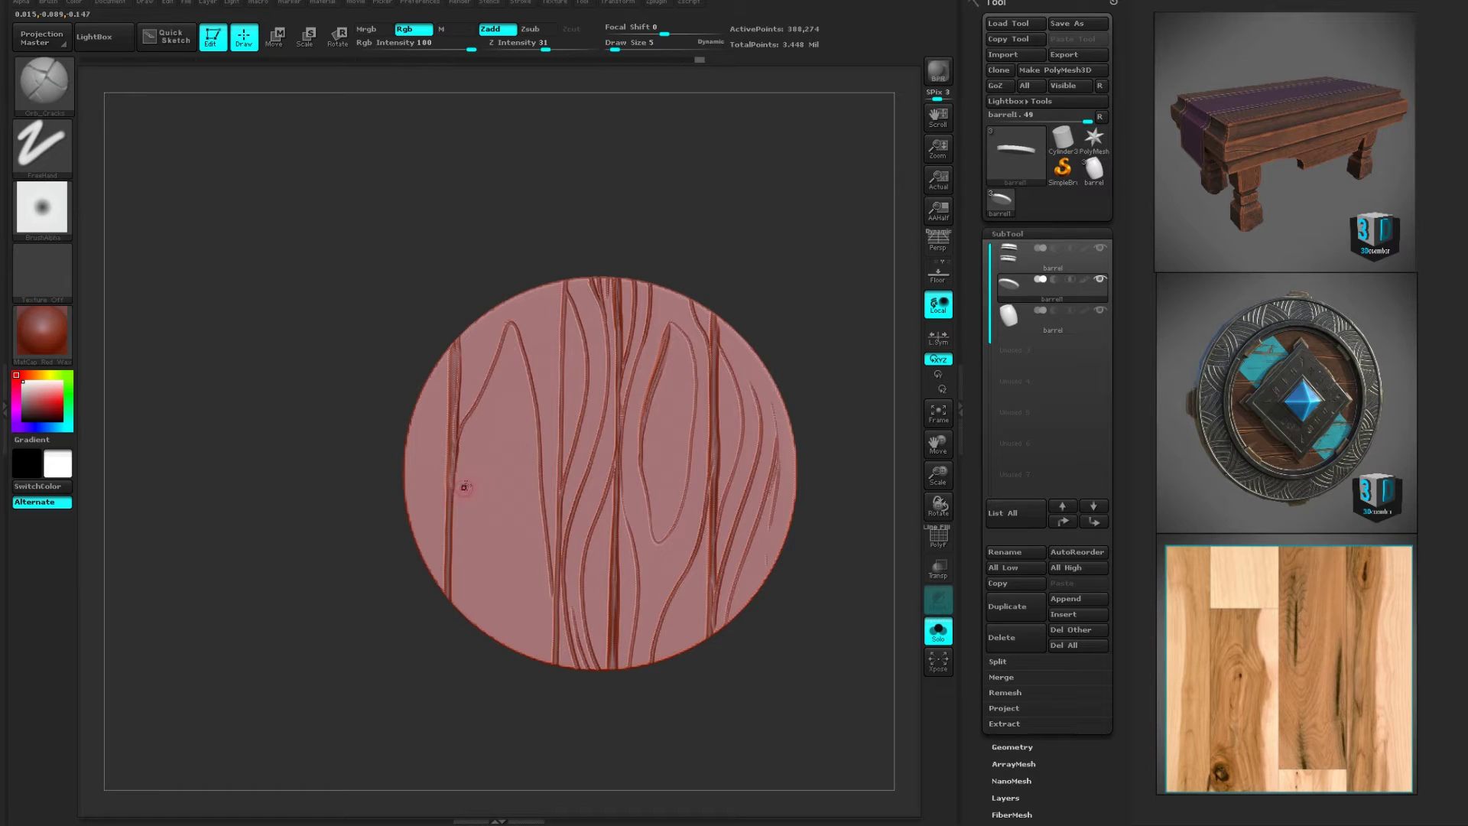
pyautogui.moveTo(496, 417)
pyautogui.mouseDown()
pyautogui.moveTo(526, 654)
pyautogui.moveTo(498, 419)
pyautogui.mouseUp()
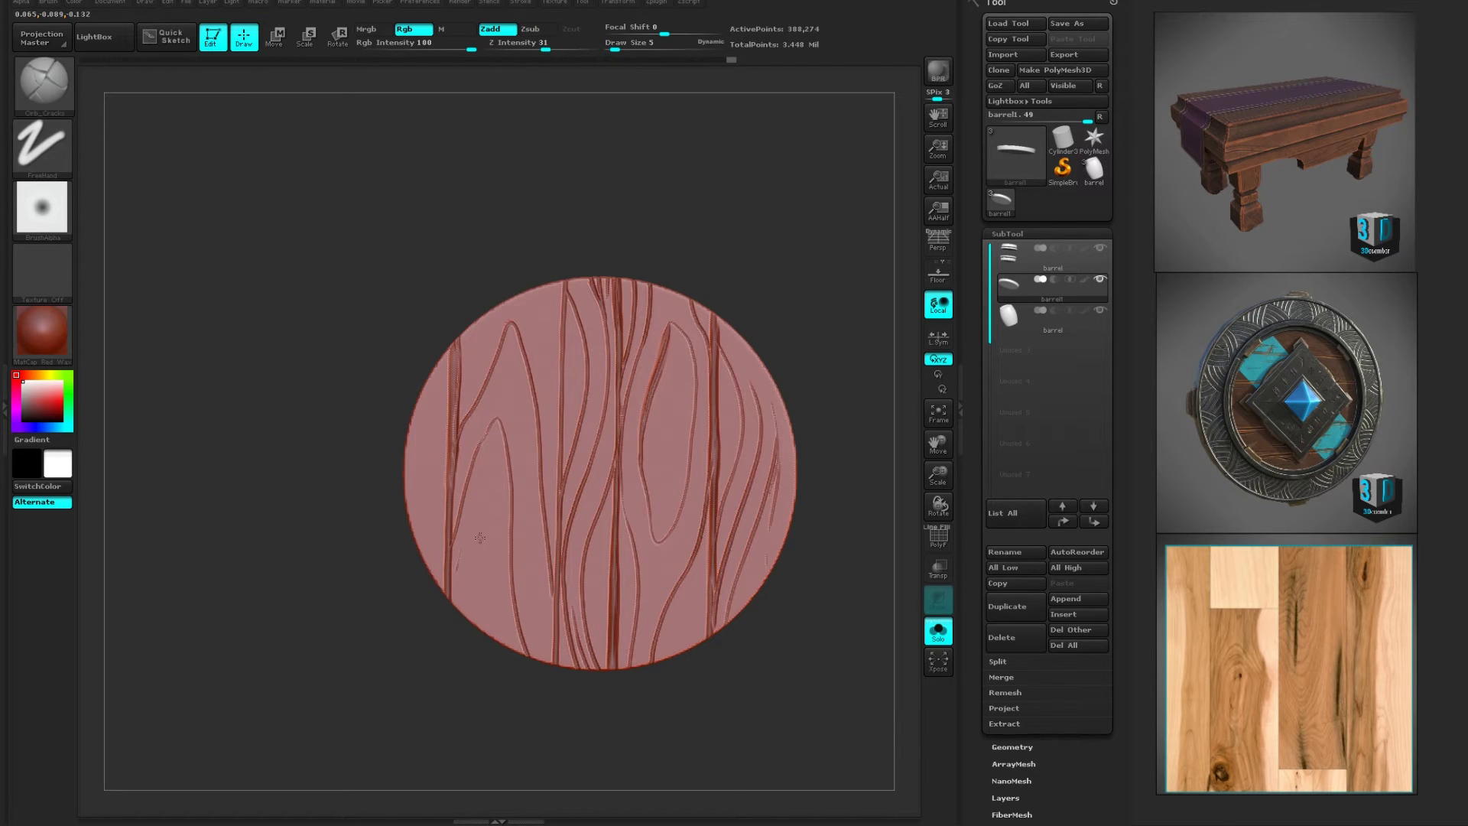
pyautogui.moveTo(480, 537); pyautogui.dragTo(498, 642)
pyautogui.moveTo(449, 587)
pyautogui.mouseDown()
pyautogui.moveTo(474, 540)
pyautogui.moveTo(450, 584)
pyautogui.mouseUp()
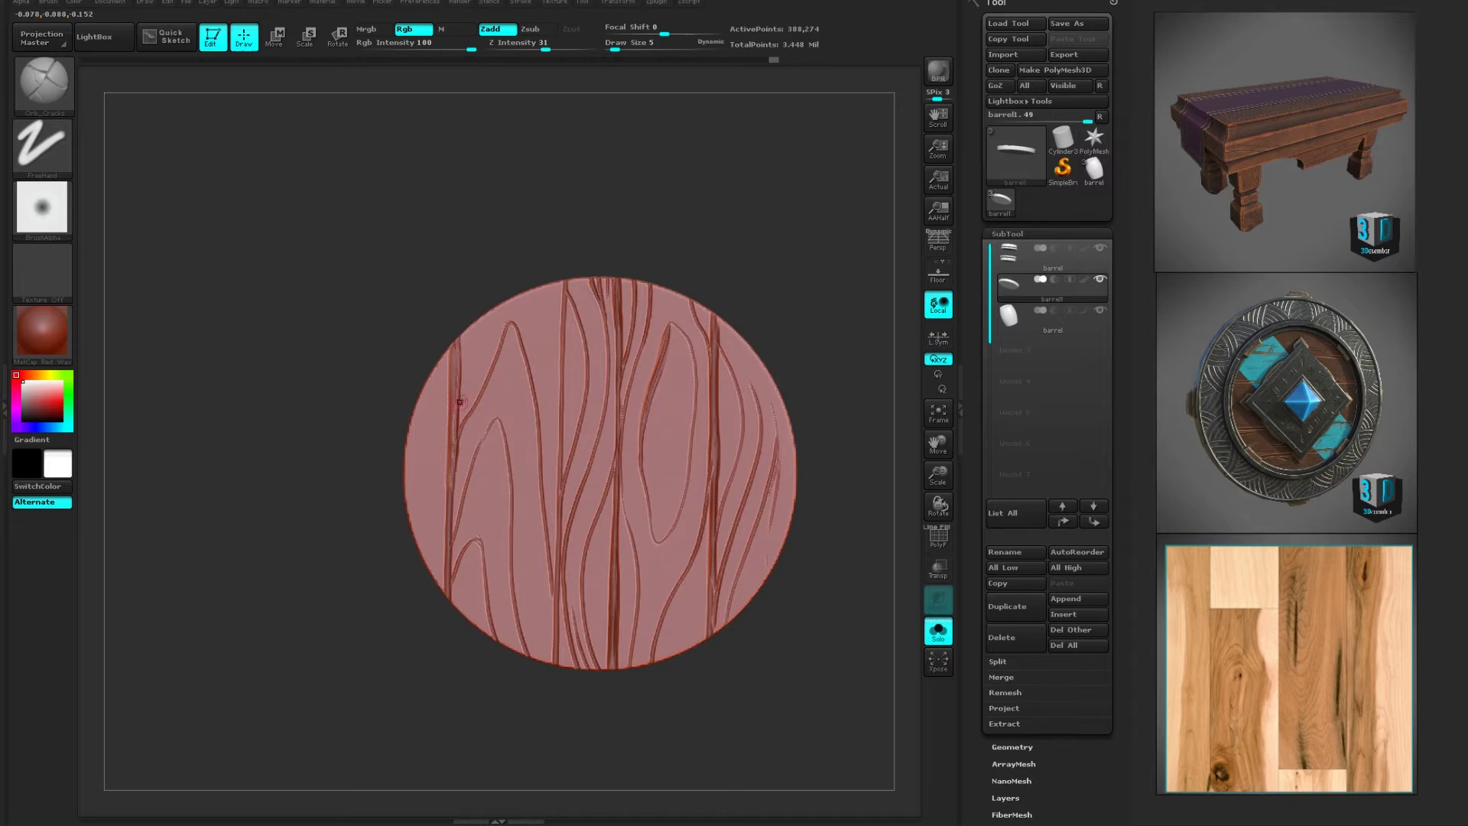
pyautogui.moveTo(461, 402); pyautogui.dragTo(481, 346)
pyautogui.moveTo(461, 399)
pyautogui.mouseDown()
pyautogui.moveTo(481, 332)
pyautogui.moveTo(554, 390)
pyautogui.moveTo(560, 440)
pyautogui.mouseUp()
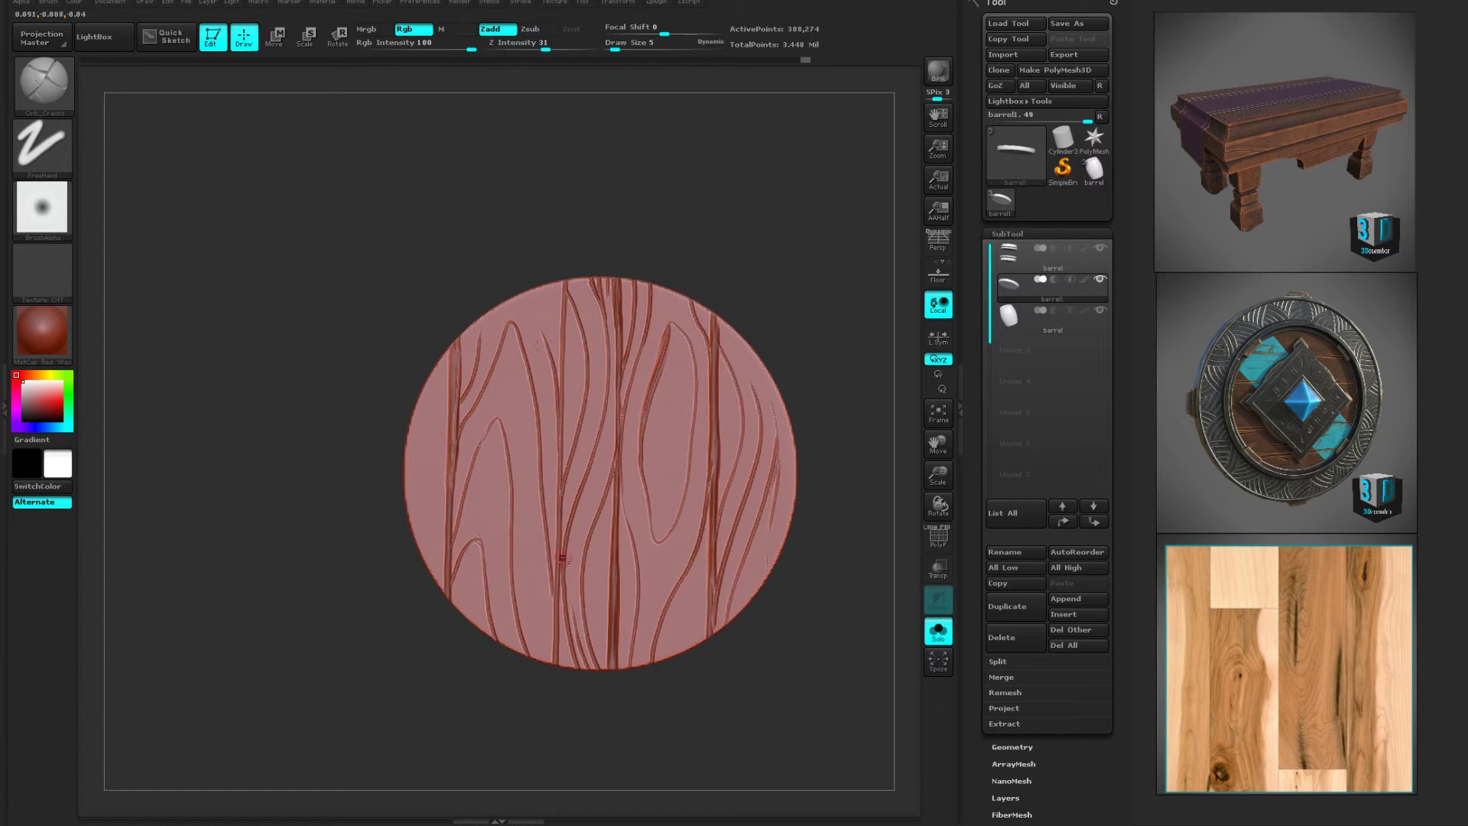
# - Carve a short grain line at the lower end of the wide plank beside the leftmost seam, undoing unwanted strokes
pyautogui.moveTo(496, 570); pyautogui.dragTo(506, 642)
pyautogui.moveTo(454, 555); pyautogui.dragTo(475, 503)
pyautogui.hotkey('ctrl', 'z')
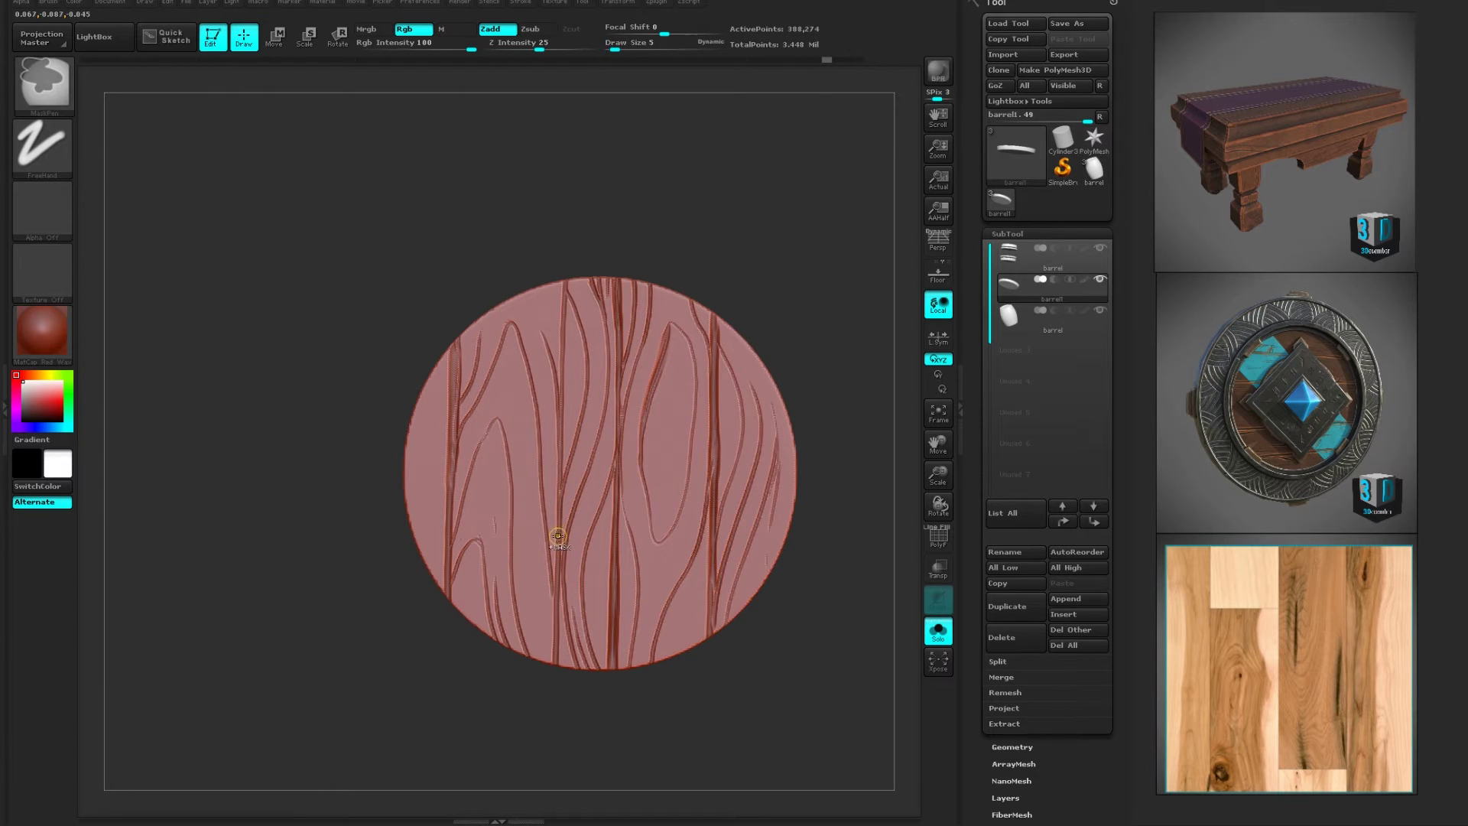
pyautogui.hotkey('ctrl', 'z')
pyautogui.moveTo(499, 555)
pyautogui.mouseDown()
pyautogui.moveTo(527, 667)
pyautogui.moveTo(708, 630)
pyautogui.mouseUp()
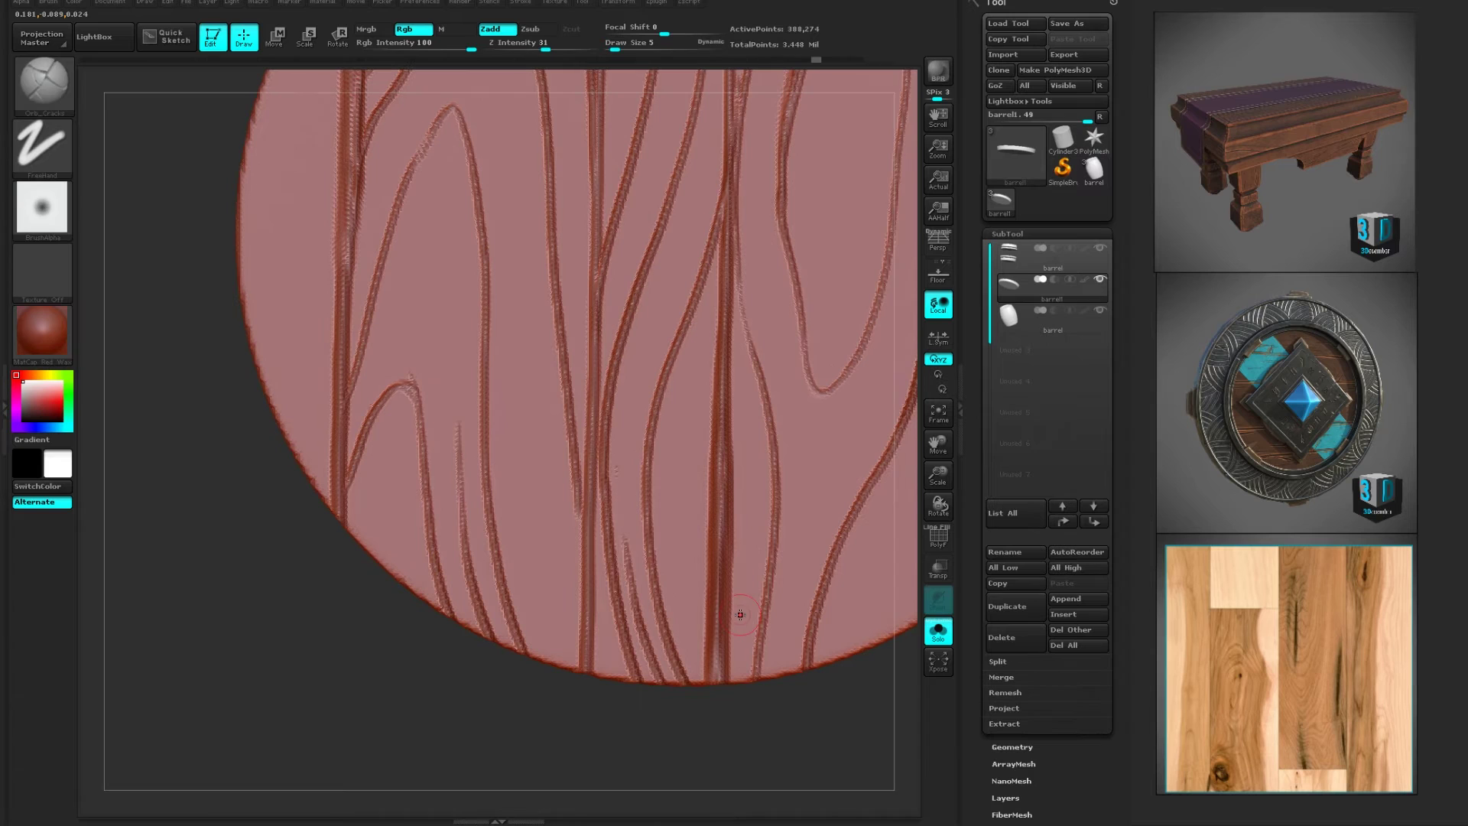
# - Subdivide the lid once more and carve extra grain lines inside and beside the small lower arch of the wide plank
pyautogui.hotkey('ctrl', 'd')
pyautogui.scroll(-5, 713, 584)
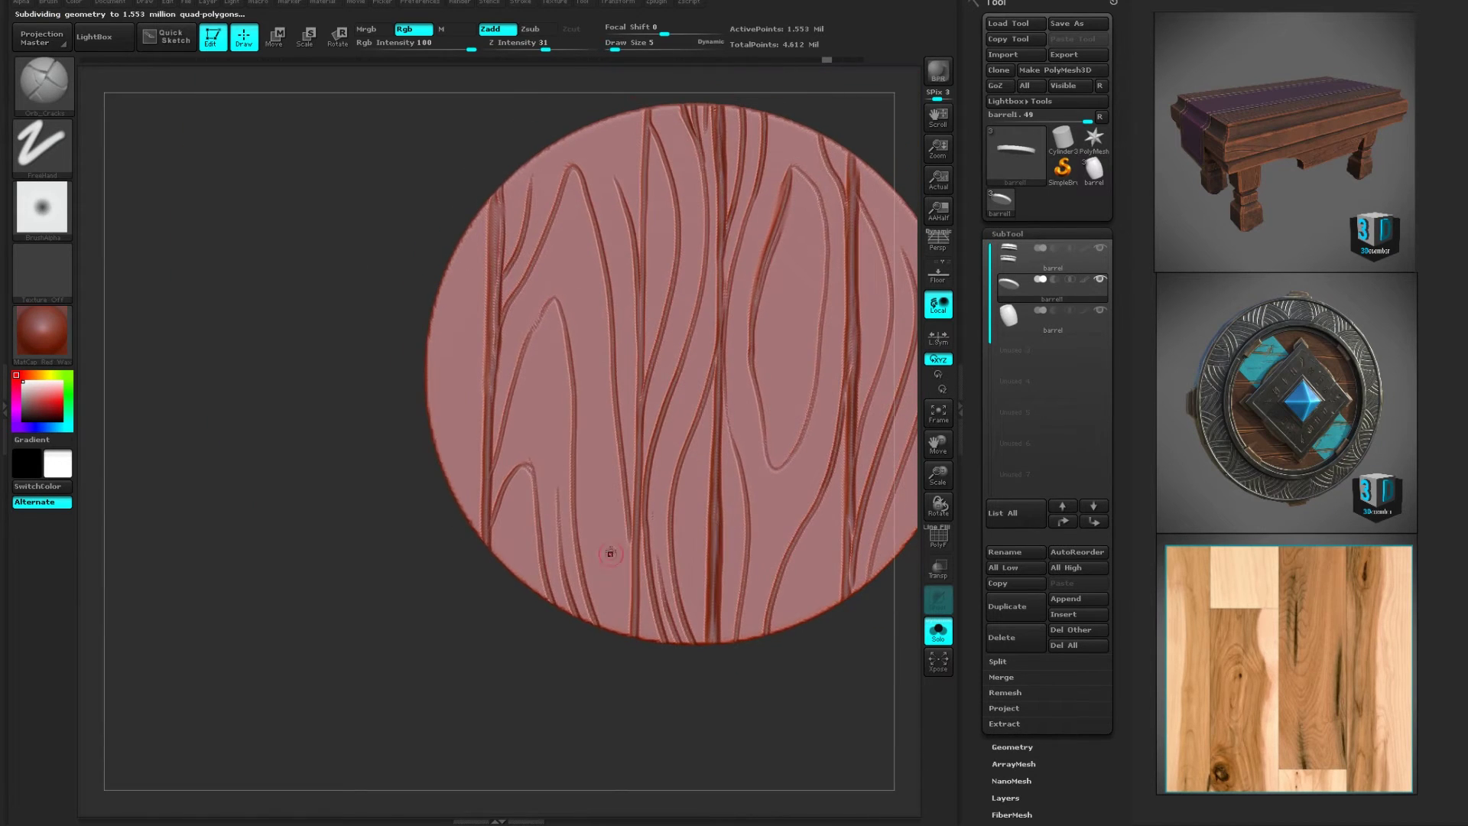
pyautogui.press('shift')
pyautogui.moveTo(574, 388); pyautogui.dragTo(587, 608)
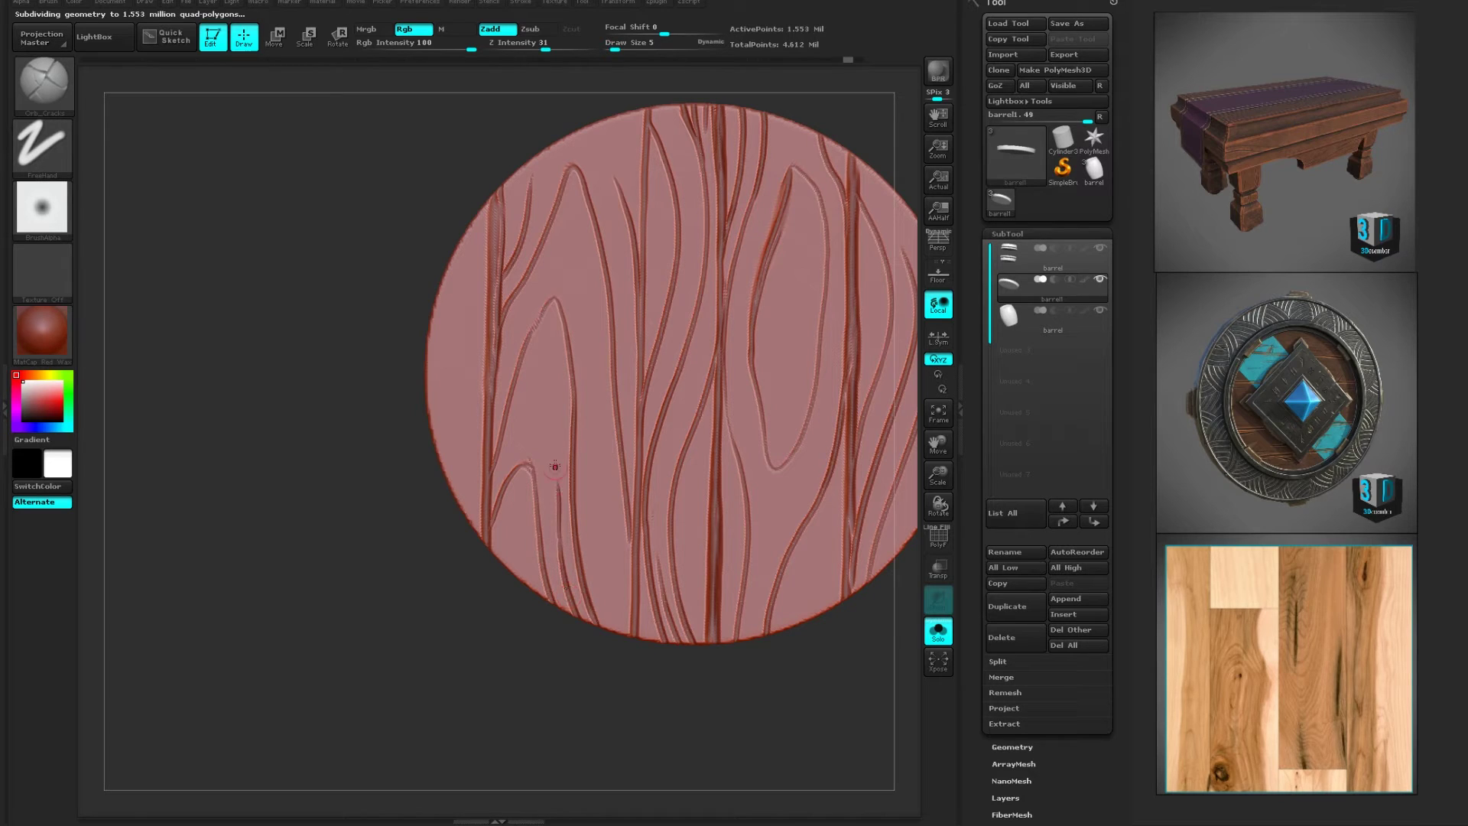
pyautogui.moveTo(529, 462); pyautogui.dragTo(551, 601)
pyautogui.moveTo(522, 502); pyautogui.dragTo(536, 593)
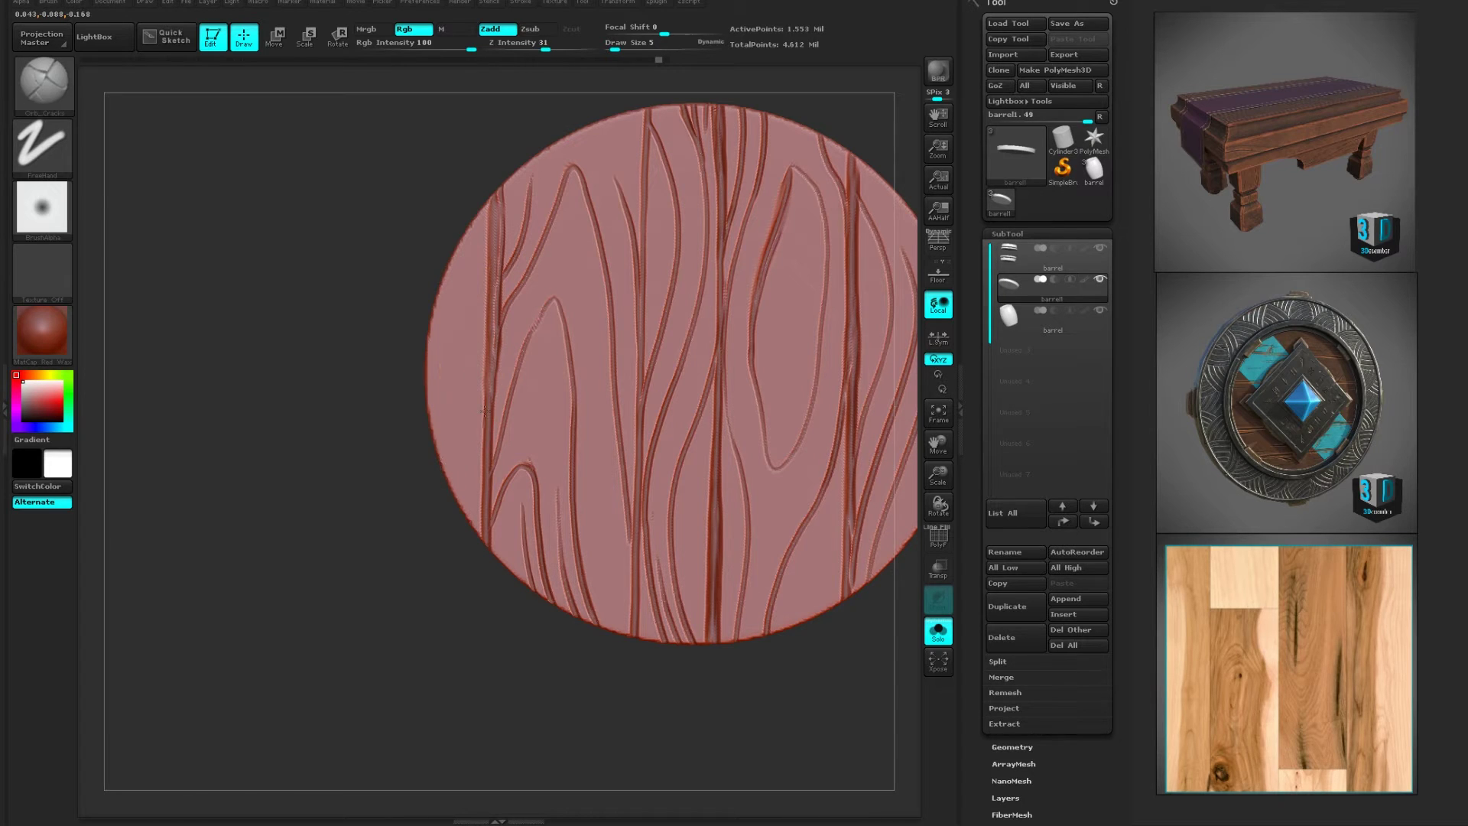
# - Carve curved grain lines branching from the leftmost seam out to the lid's edge across the outermost plank
pyautogui.moveTo(485, 411)
pyautogui.mouseDown()
pyautogui.moveTo(438, 288)
pyautogui.moveTo(462, 234)
pyautogui.mouseUp()
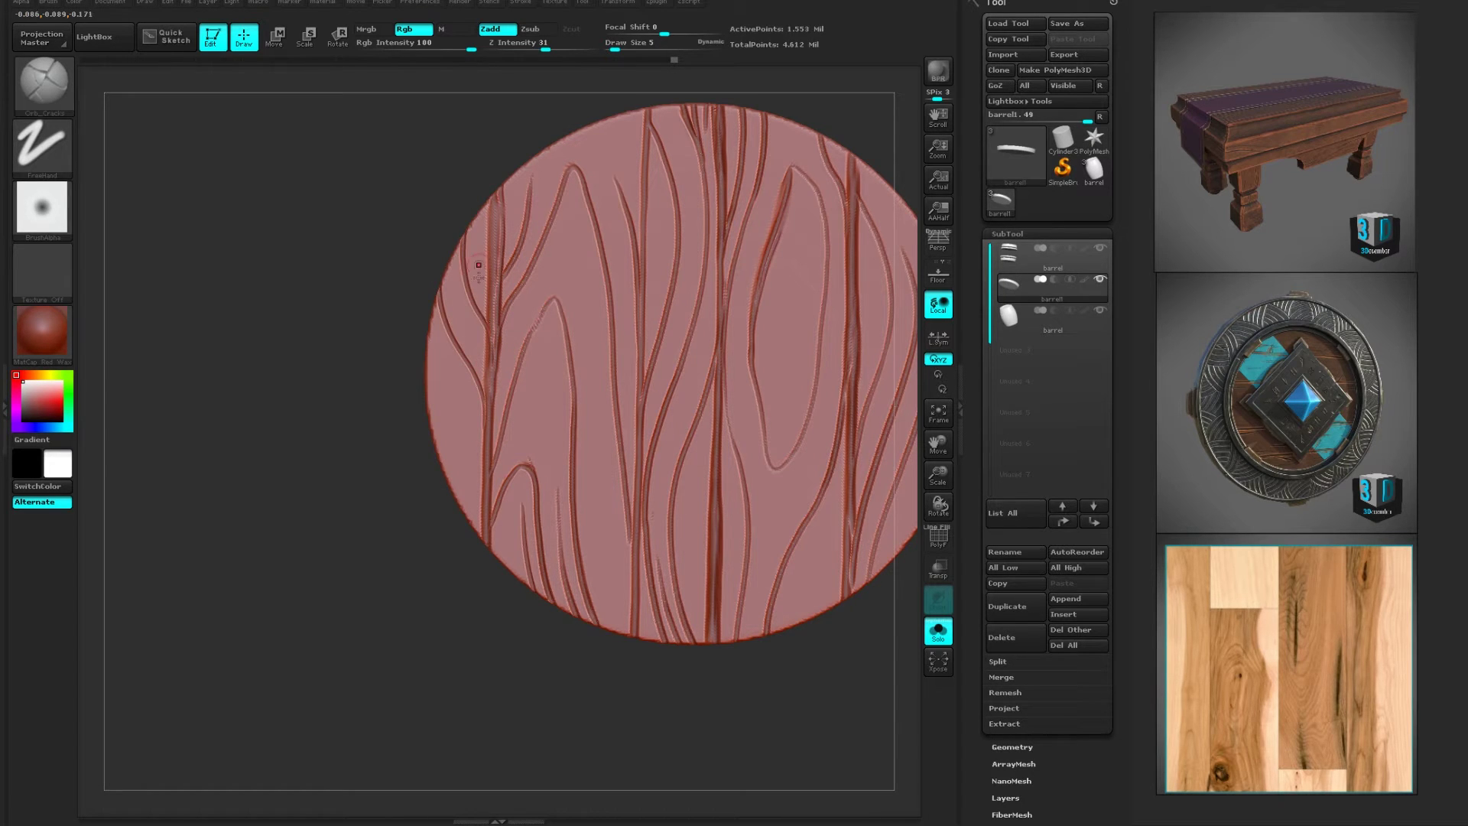
pyautogui.moveTo(481, 499); pyautogui.dragTo(428, 329)
pyautogui.moveTo(449, 380); pyautogui.dragTo(487, 496)
pyautogui.keyDown('alt'); pyautogui.moveTo(617, 707); pyautogui.dragTo(622, 610); pyautogui.keyUp('alt')
pyautogui.keyDown('alt'); pyautogui.moveTo(772, 658); pyautogui.dragTo(716, 709); pyautogui.keyUp('alt')
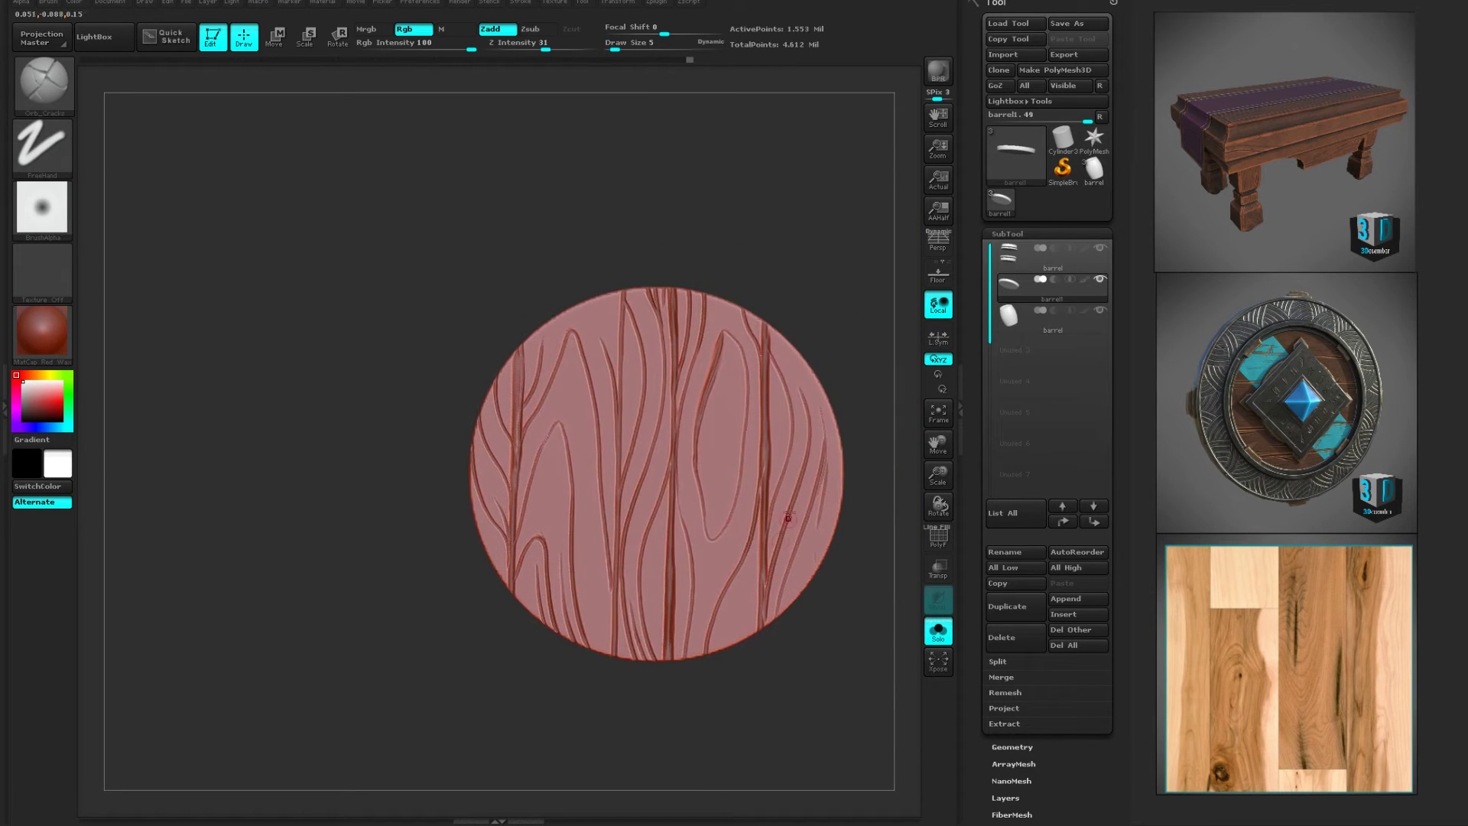
# - Save the sculpt over the existing barrel.ztl file
pyautogui.click(1078, 24)
pyautogui.click(446, 399)
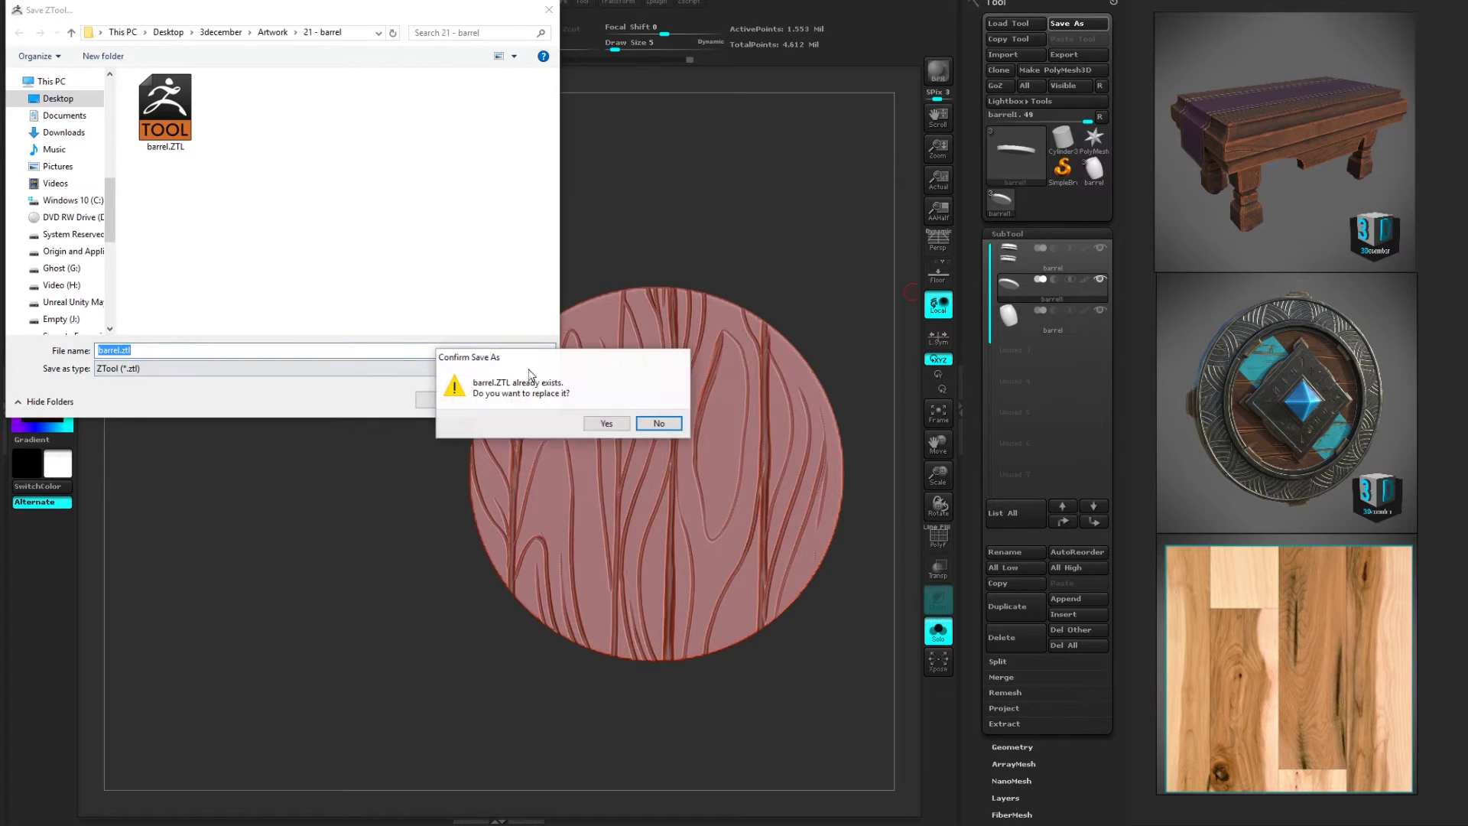
pyautogui.click(604, 423)
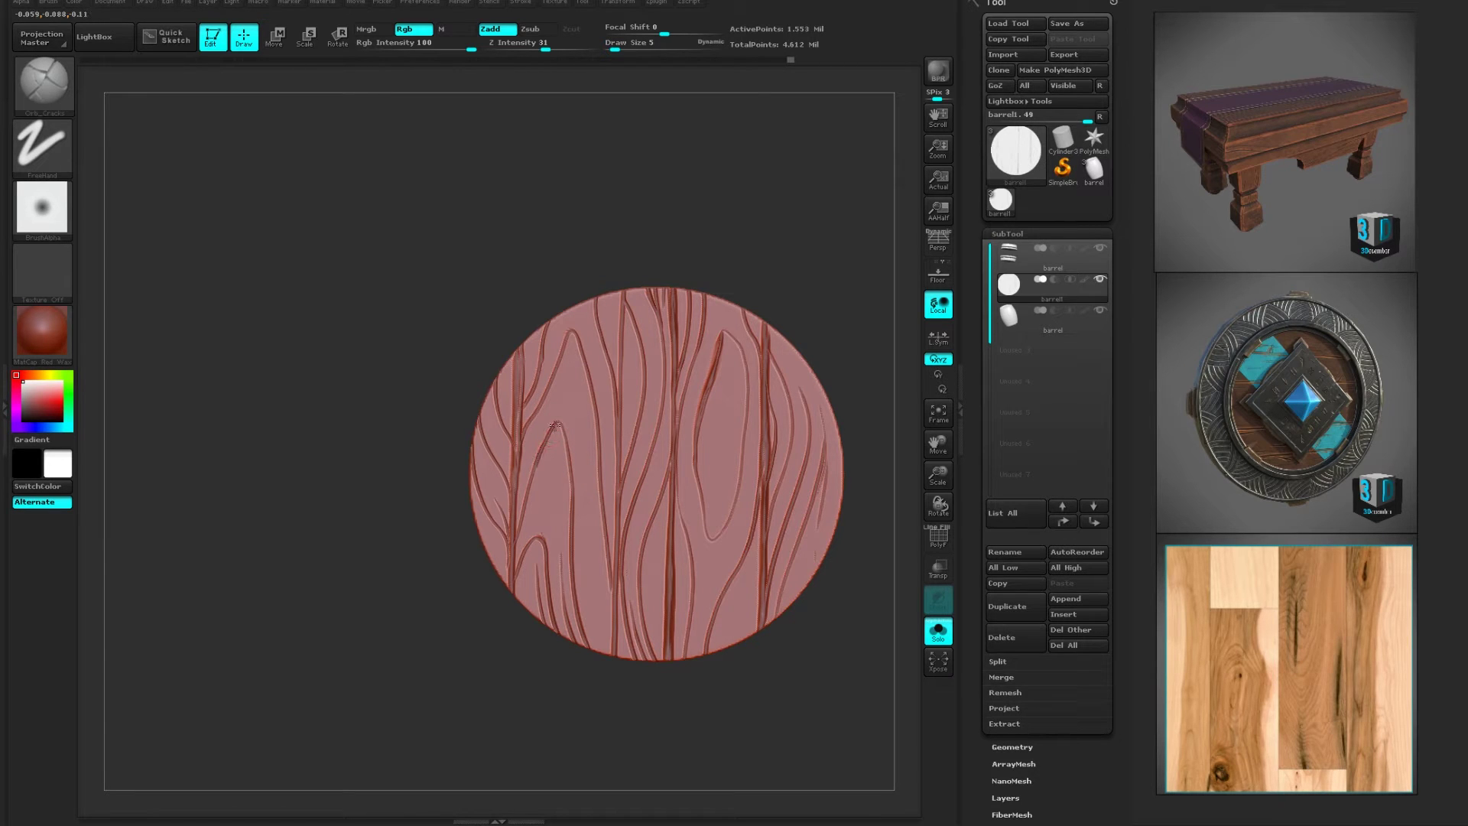
# - Make the barrel's hoops the active subtool and save over barrel.ztl again
pyautogui.moveTo(788, 707)
pyautogui.keyDown('alt'); pyautogui.mouseDown()
pyautogui.moveTo(766, 611)
pyautogui.moveTo(812, 485)
pyautogui.moveTo(834, 607)
pyautogui.mouseUp(); pyautogui.keyUp('alt')
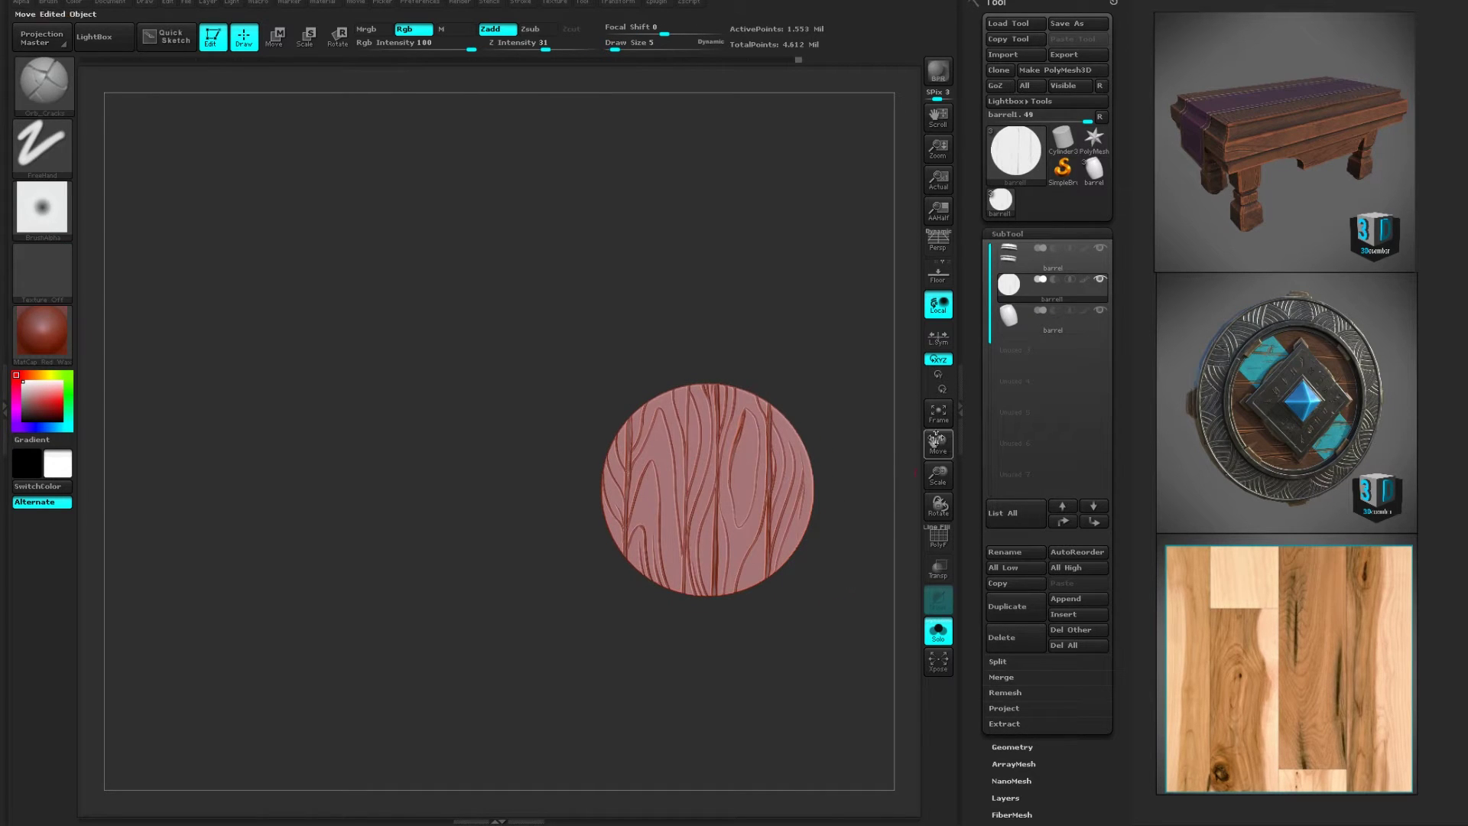
pyautogui.click(1011, 254)
pyautogui.moveTo(776, 252); pyautogui.dragTo(641, 256)
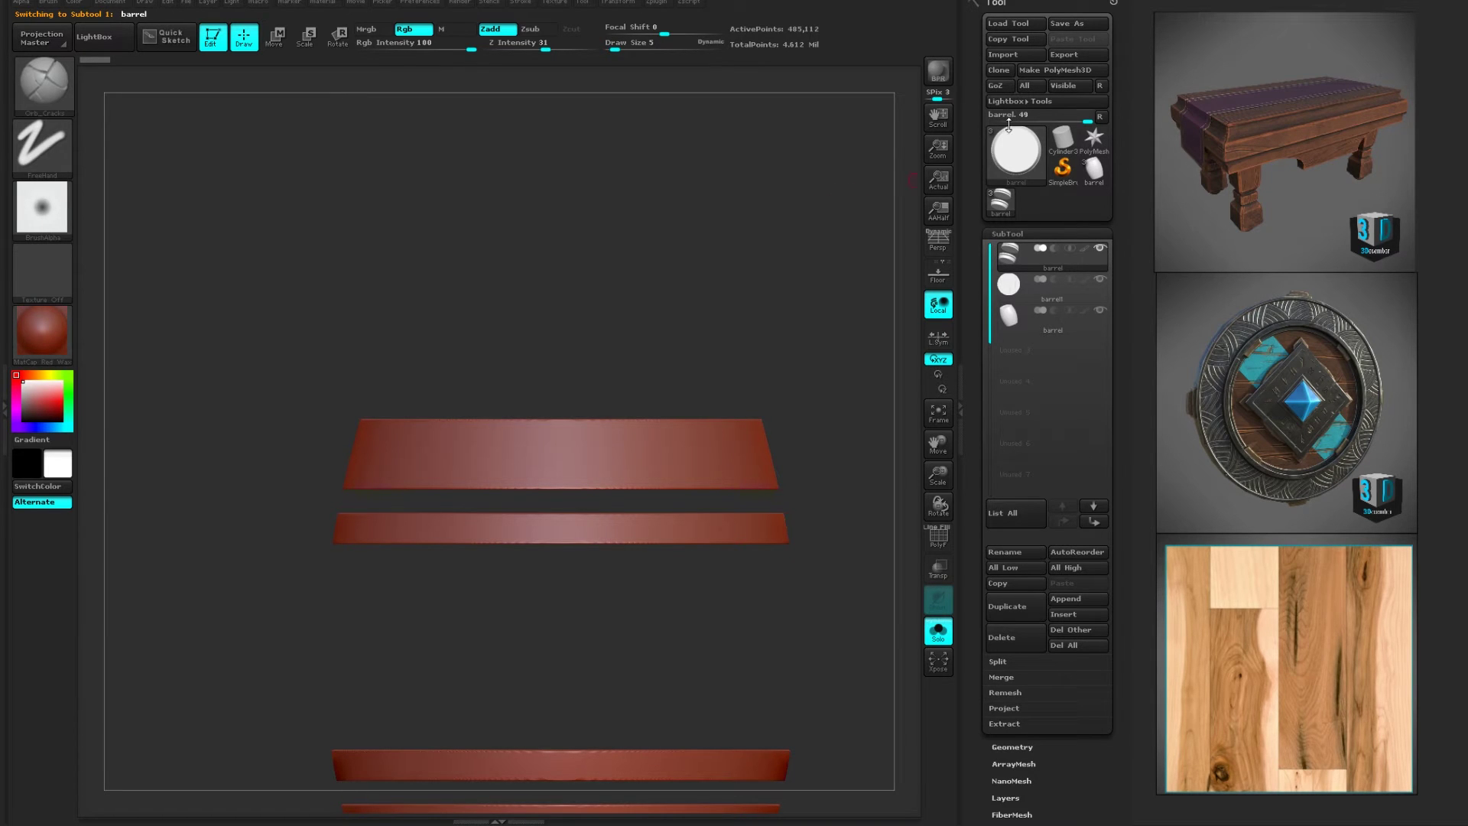
pyautogui.click(1078, 25)
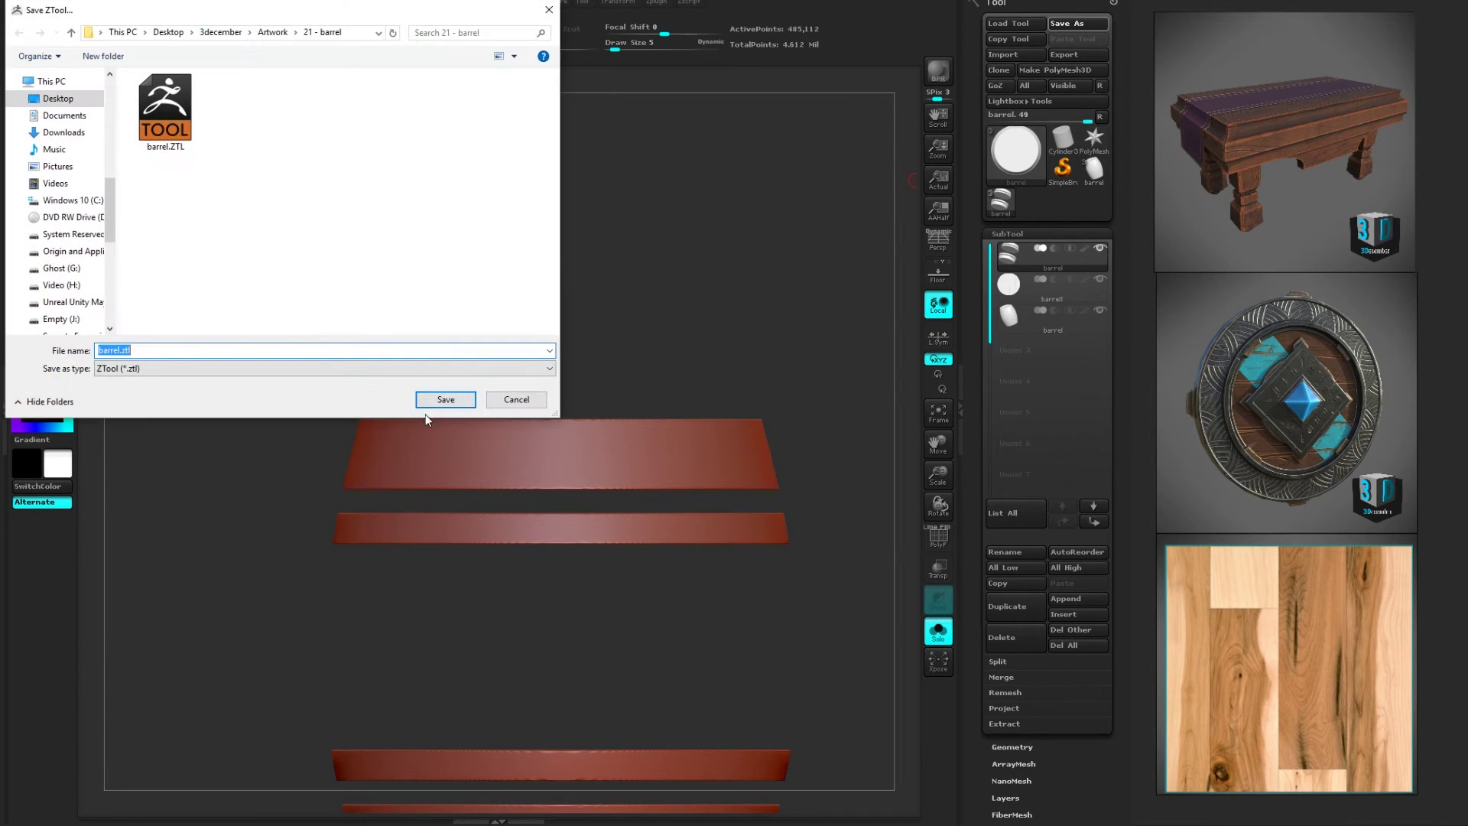
pyautogui.click(445, 399)
pyautogui.click(605, 424)
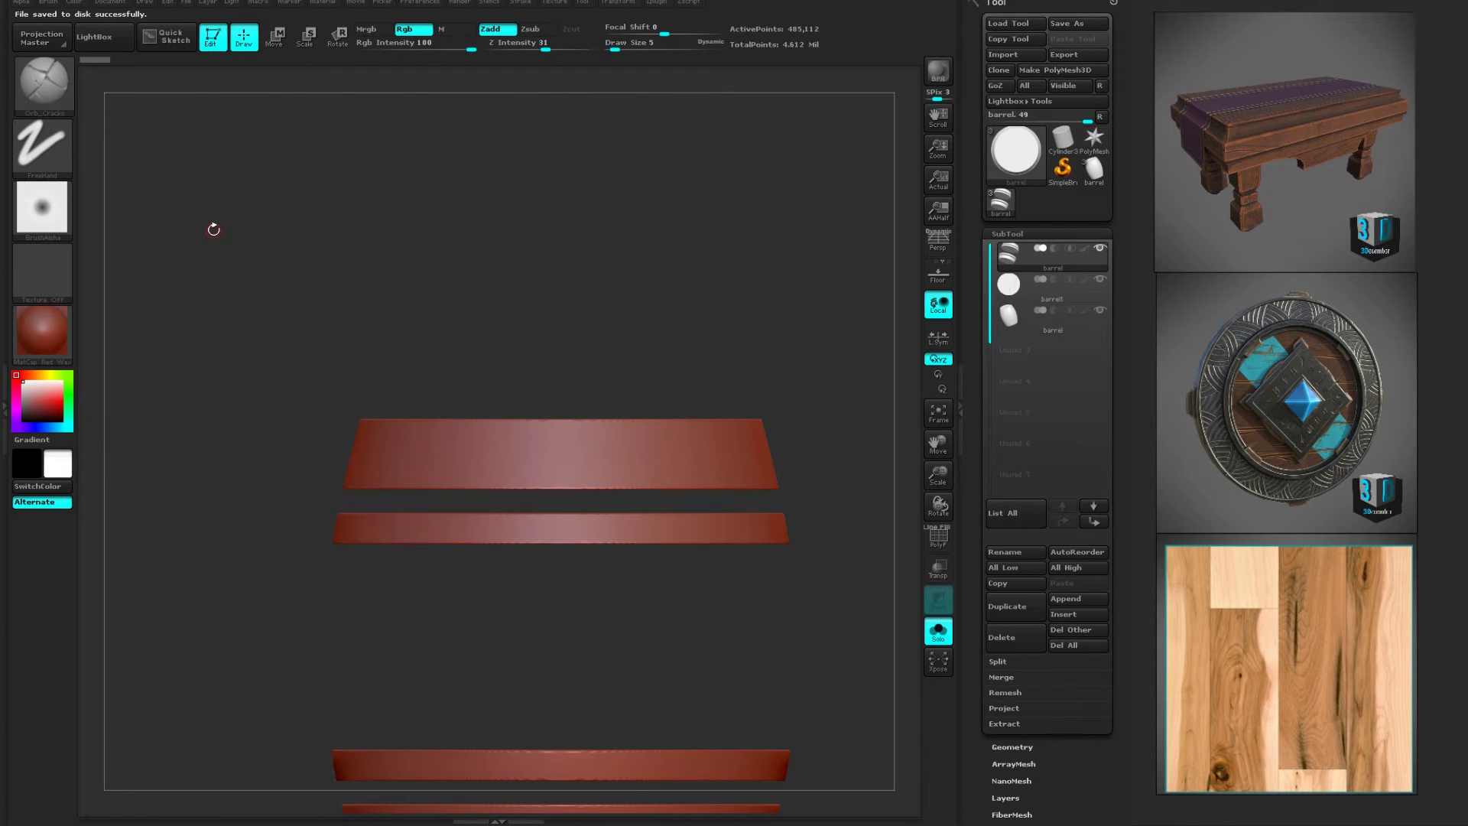
# - Choose the TrimDynamic brush for sculpting the upper pair of hoops
pyautogui.press('b')
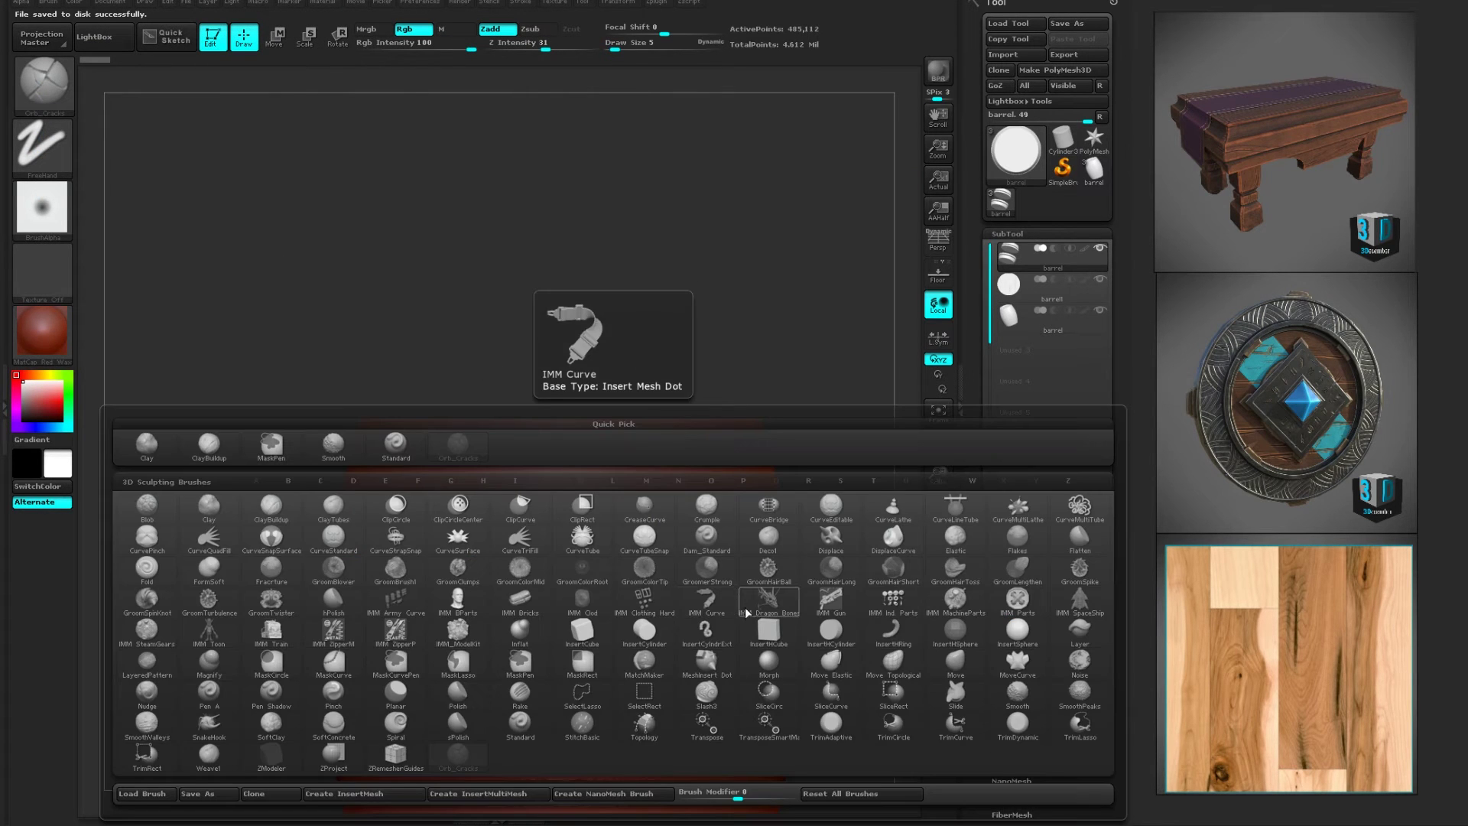
pyautogui.press('t')
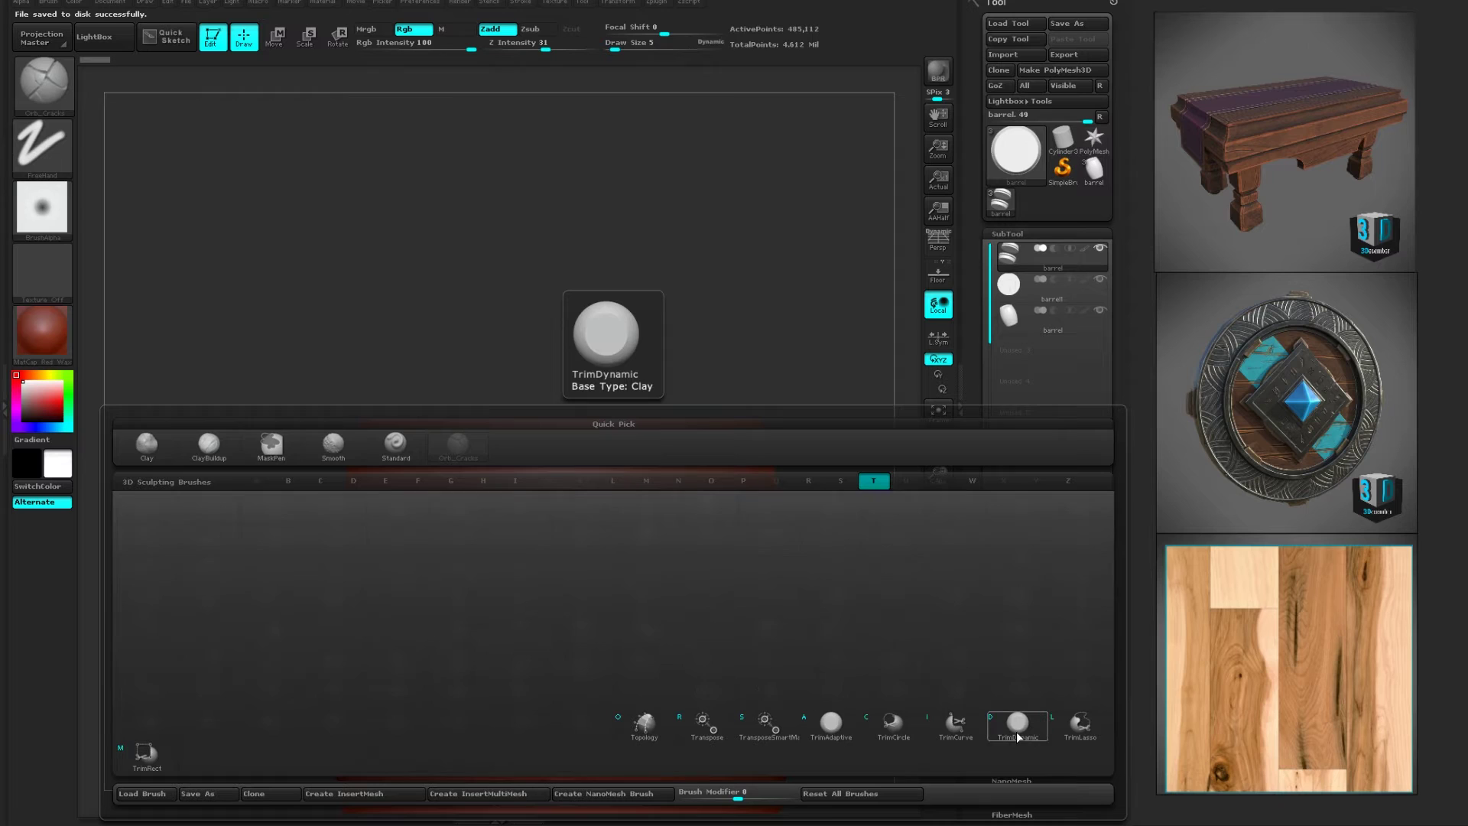
pyautogui.press('d')
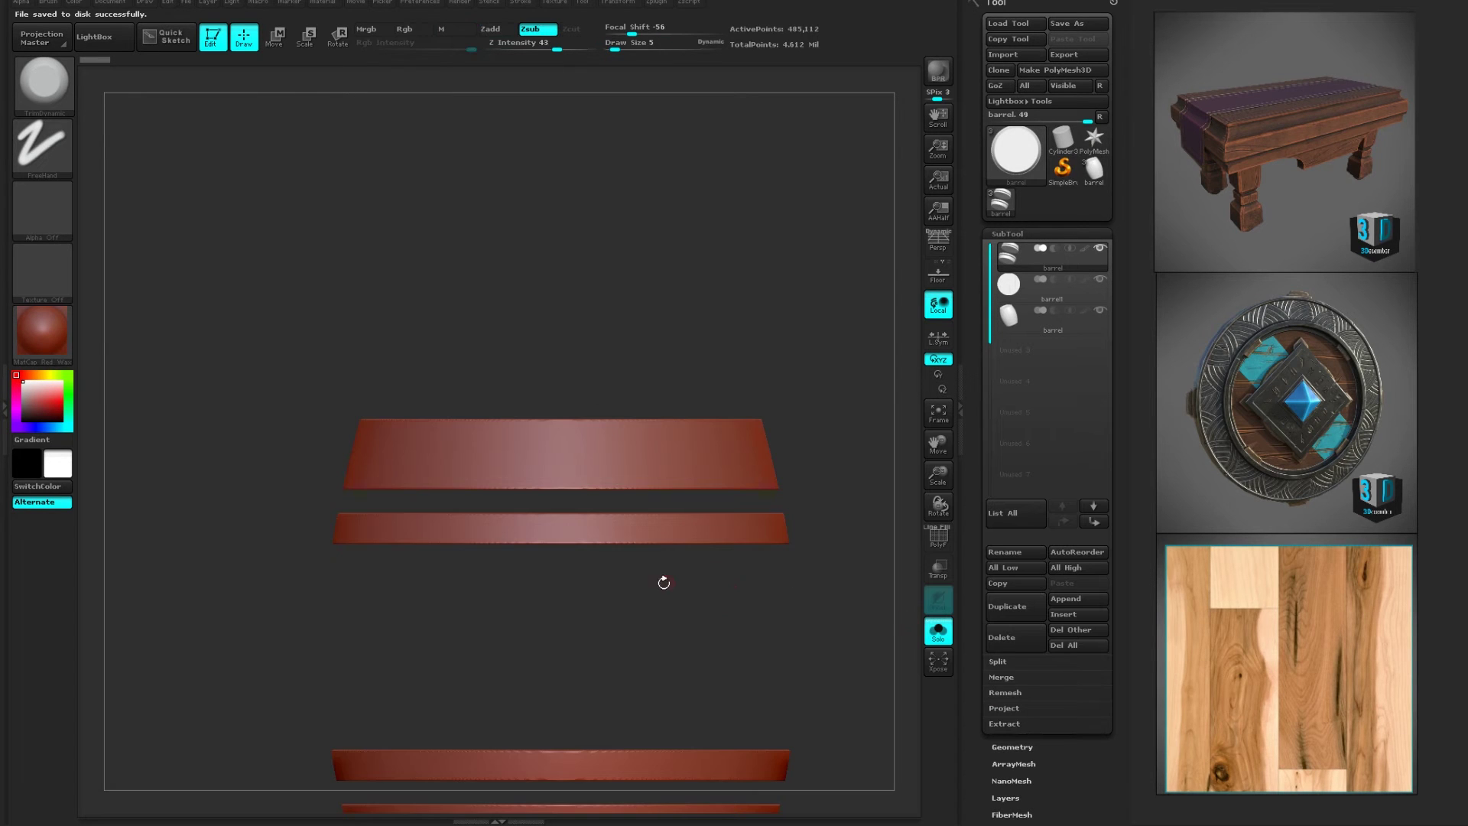
pyautogui.keyDown('alt'); pyautogui.moveTo(664, 583); pyautogui.dragTo(688, 649); pyautogui.keyUp('alt')
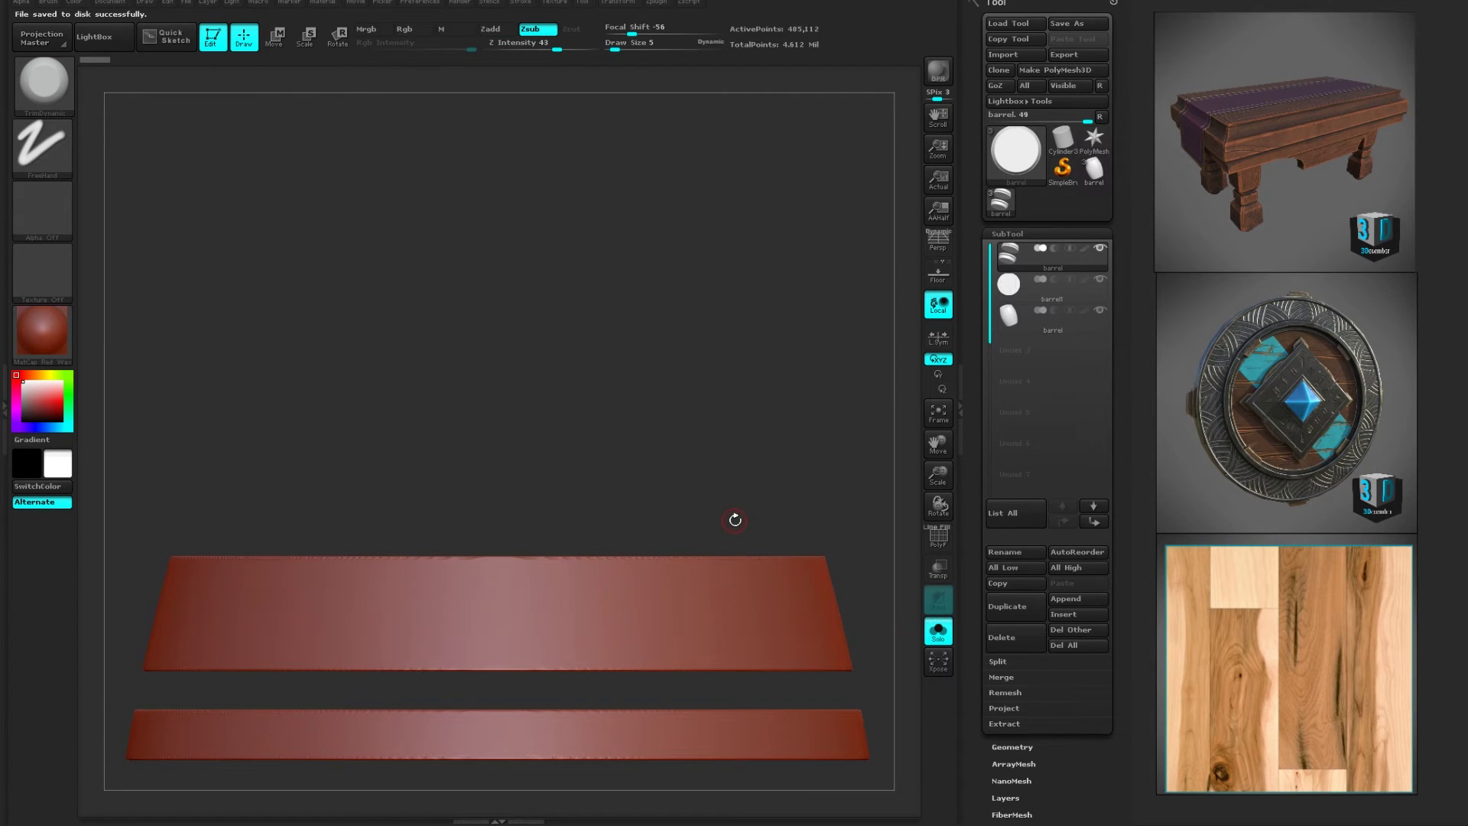
pyautogui.click(616, 2)
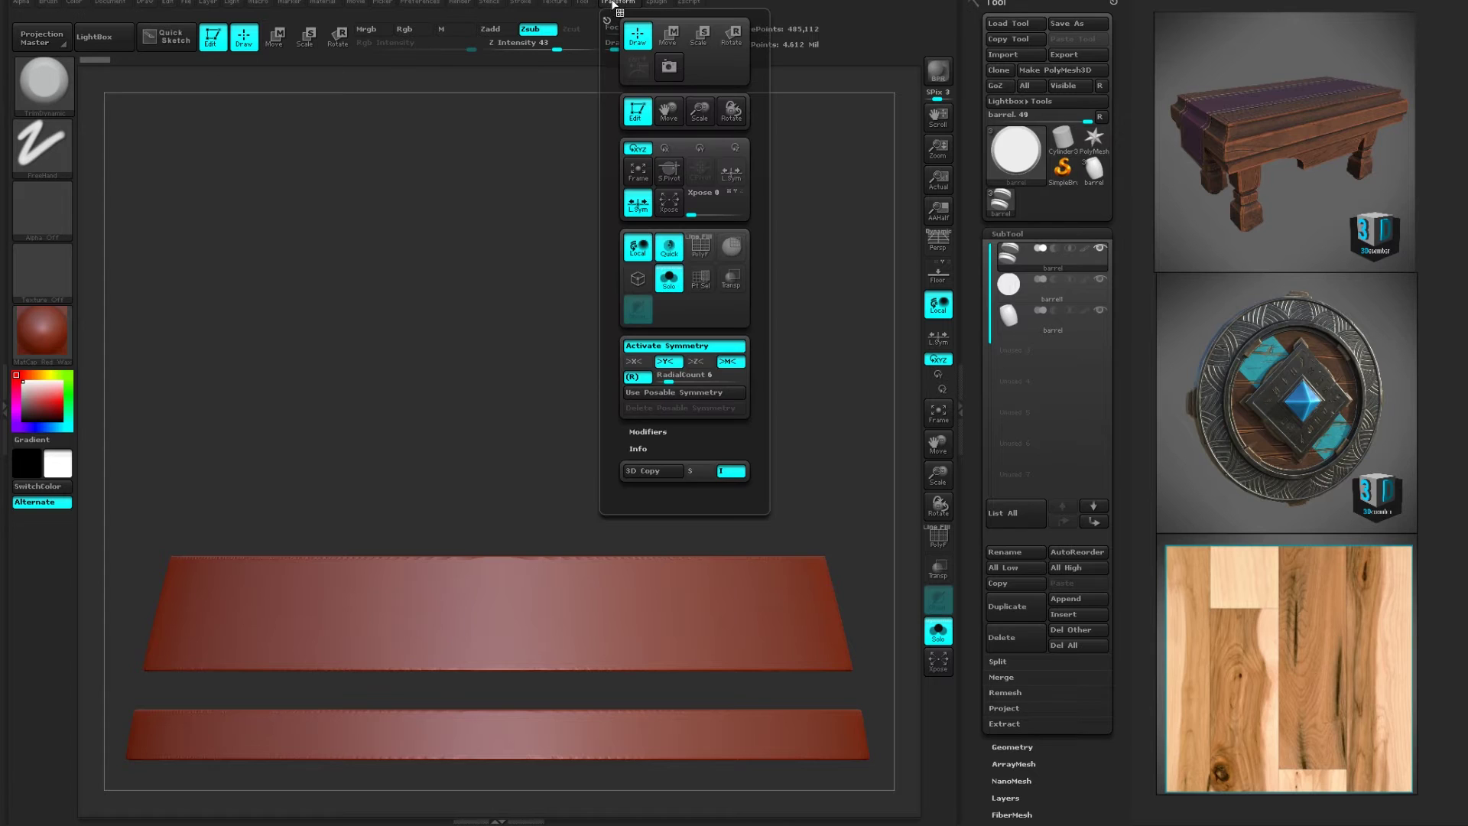
pyautogui.click(664, 347)
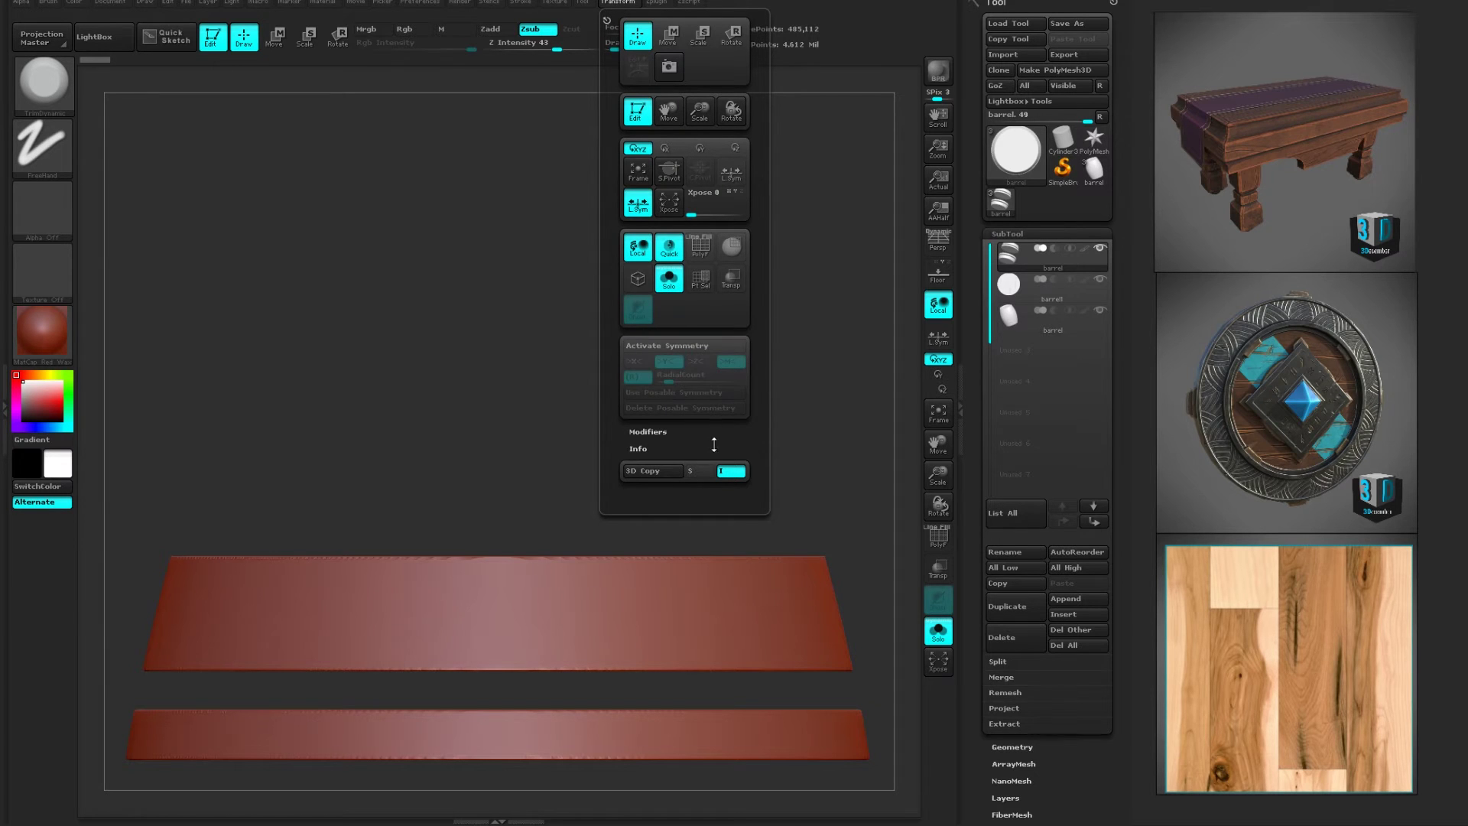
pyautogui.click(676, 347)
# - Clear the leftover canvas image, undo the trial trim stroke, and subdivide the hoops once with draw size 14
pyautogui.moveTo(732, 531); pyautogui.dragTo(723, 357)
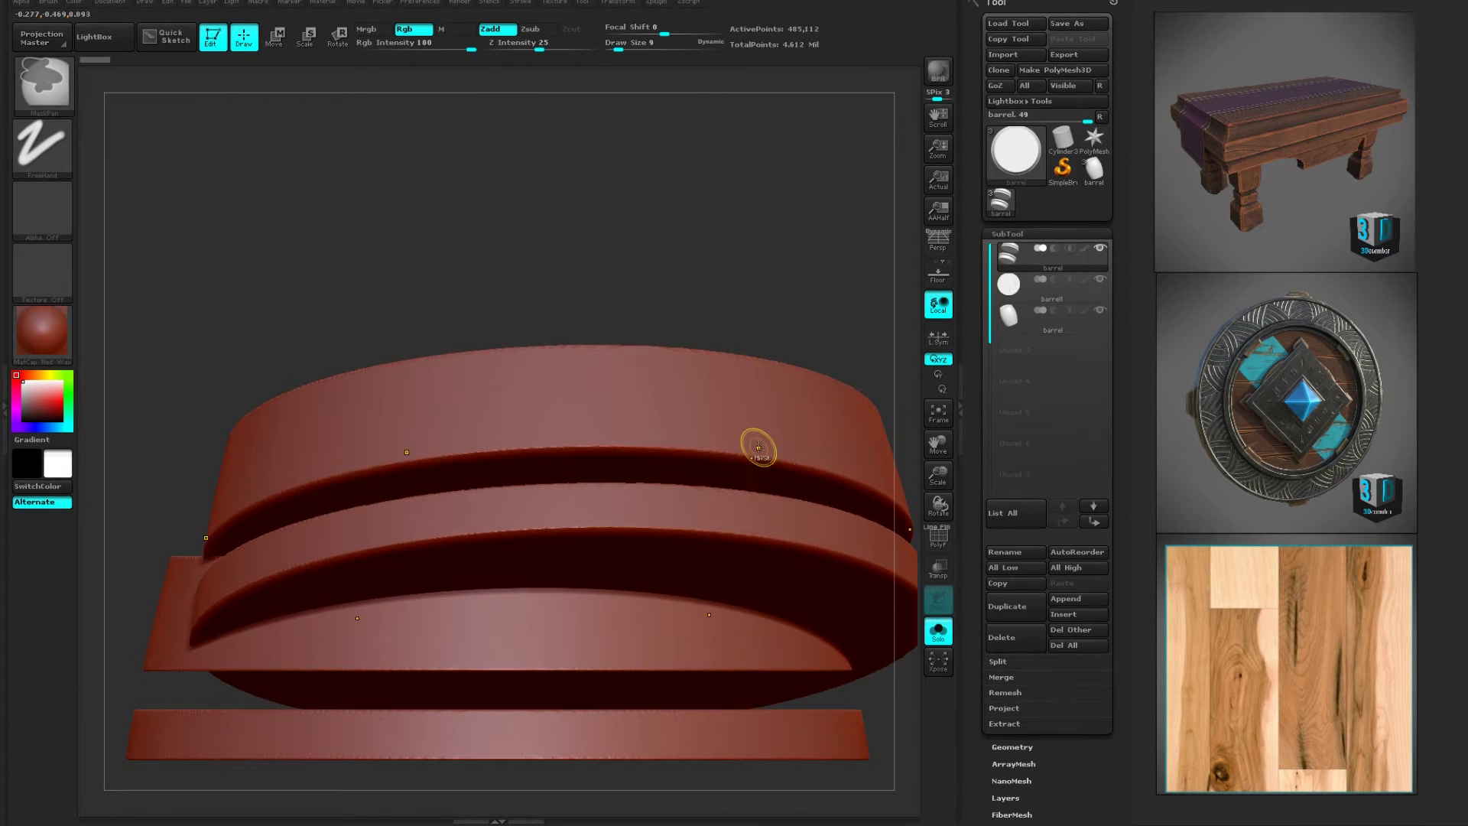
pyautogui.hotkey('ctrl', 'n')
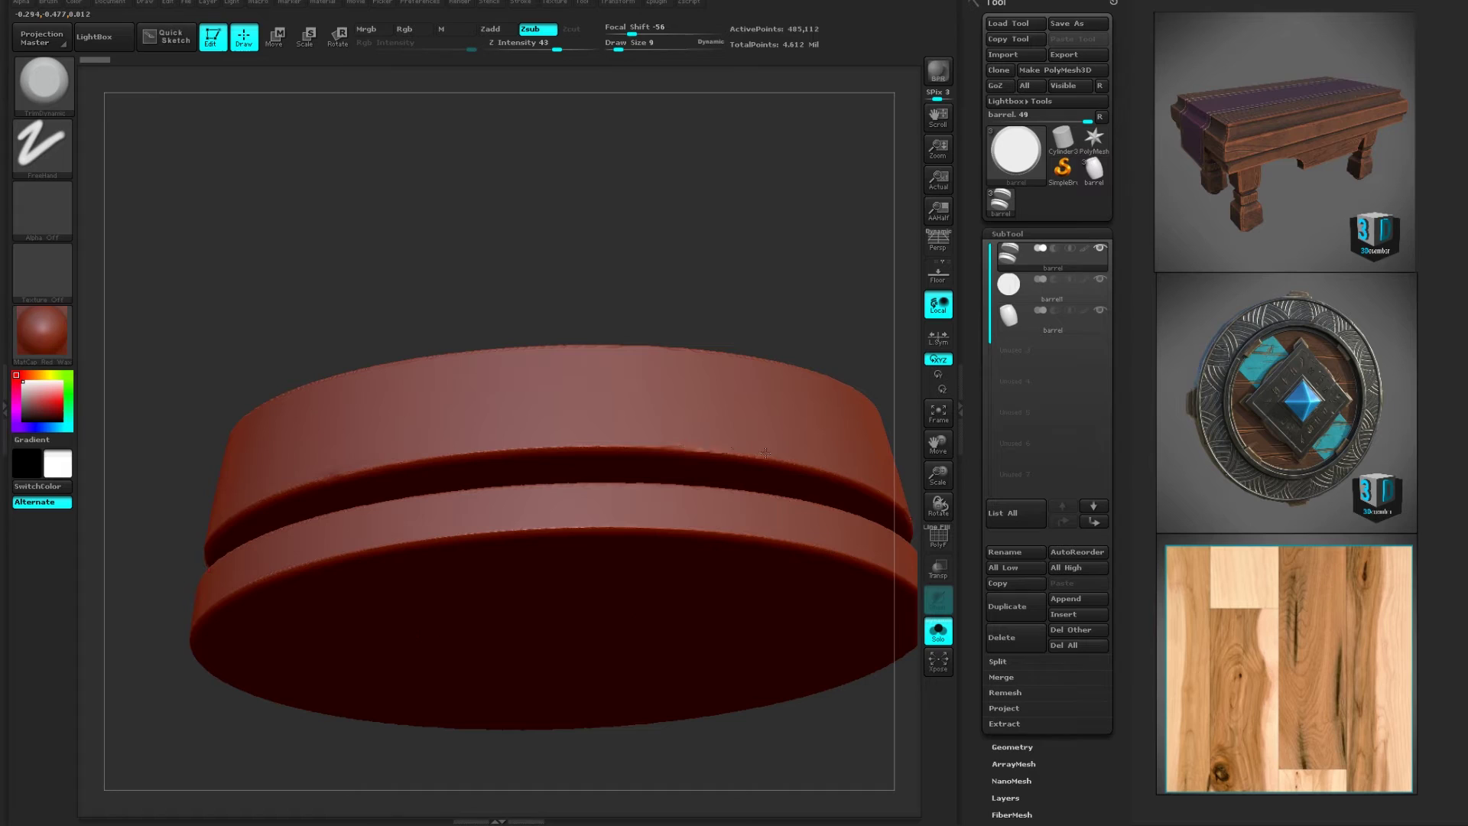
pyautogui.moveTo(765, 452)
pyautogui.mouseDown()
pyautogui.moveTo(604, 448)
pyautogui.moveTo(800, 465)
pyautogui.mouseUp()
pyautogui.hotkey('ctrl', 'z')
pyautogui.hotkey('ctrl', 'd')
pyautogui.press(']')
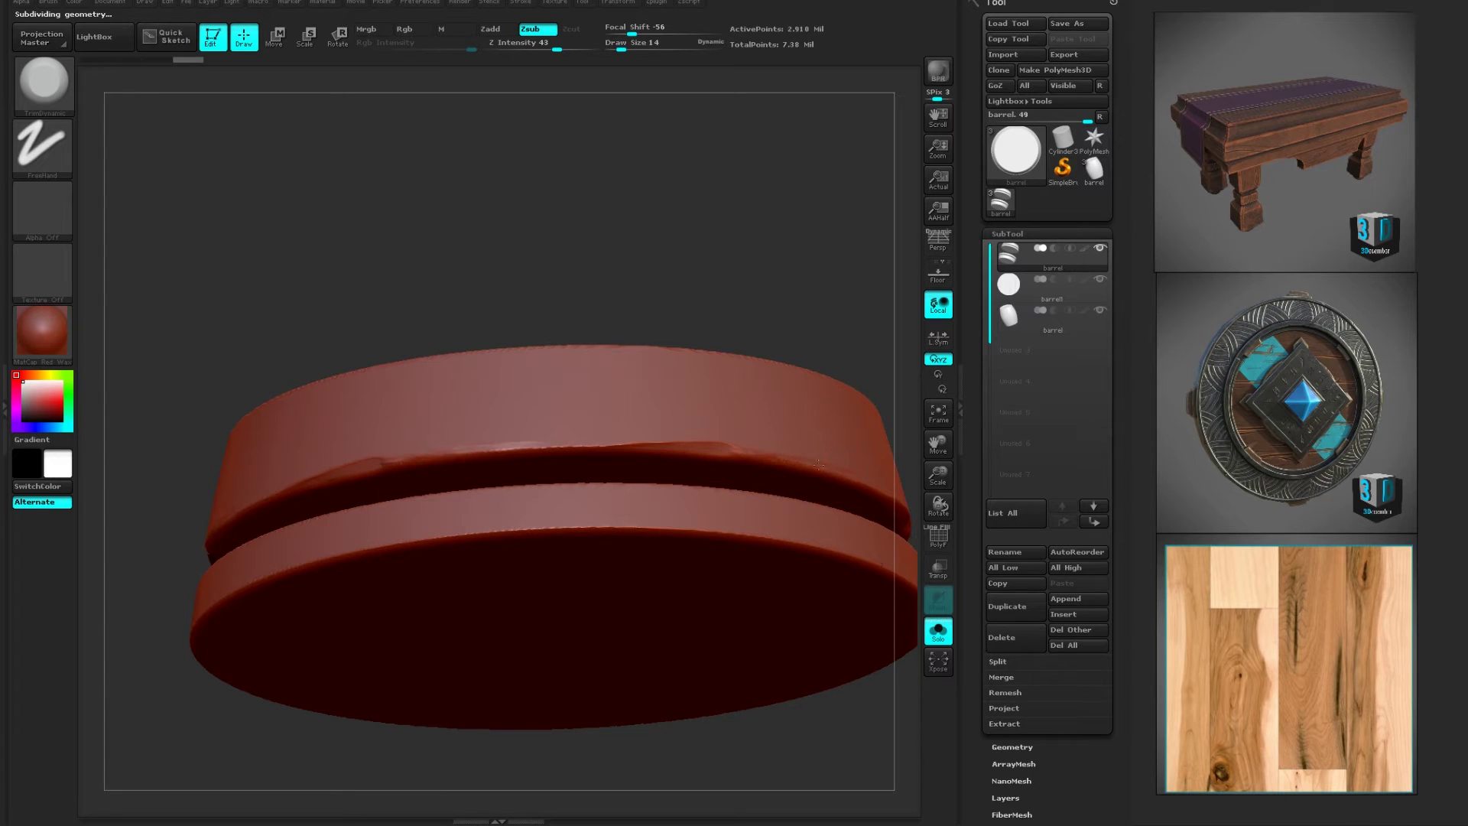
# - Trim the lower and upper edges of the wide top hoop into uneven bevels
pyautogui.moveTo(667, 448); pyautogui.dragTo(382, 462)
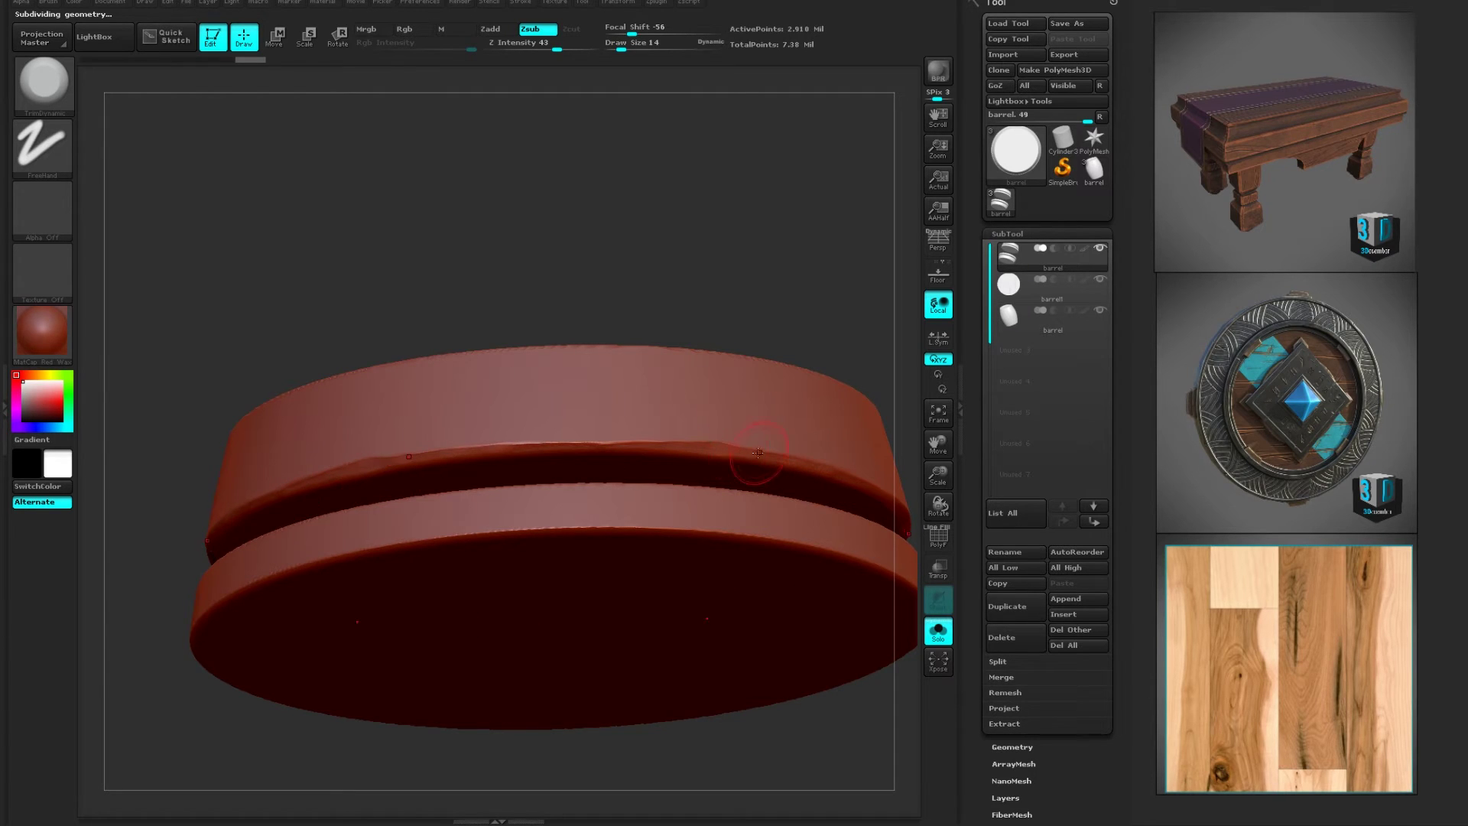
pyautogui.moveTo(756, 468); pyautogui.dragTo(462, 462)
pyautogui.moveTo(659, 453)
pyautogui.mouseDown()
pyautogui.moveTo(462, 454)
pyautogui.moveTo(768, 460)
pyautogui.mouseUp()
pyautogui.moveTo(586, 524)
pyautogui.mouseDown(button='right')
pyautogui.moveTo(570, 604)
pyautogui.moveTo(535, 619)
pyautogui.moveTo(527, 650)
pyautogui.mouseUp(button='right')
pyautogui.moveTo(701, 370)
pyautogui.mouseDown()
pyautogui.moveTo(732, 342)
pyautogui.moveTo(657, 389)
pyautogui.moveTo(474, 433)
pyautogui.mouseUp()
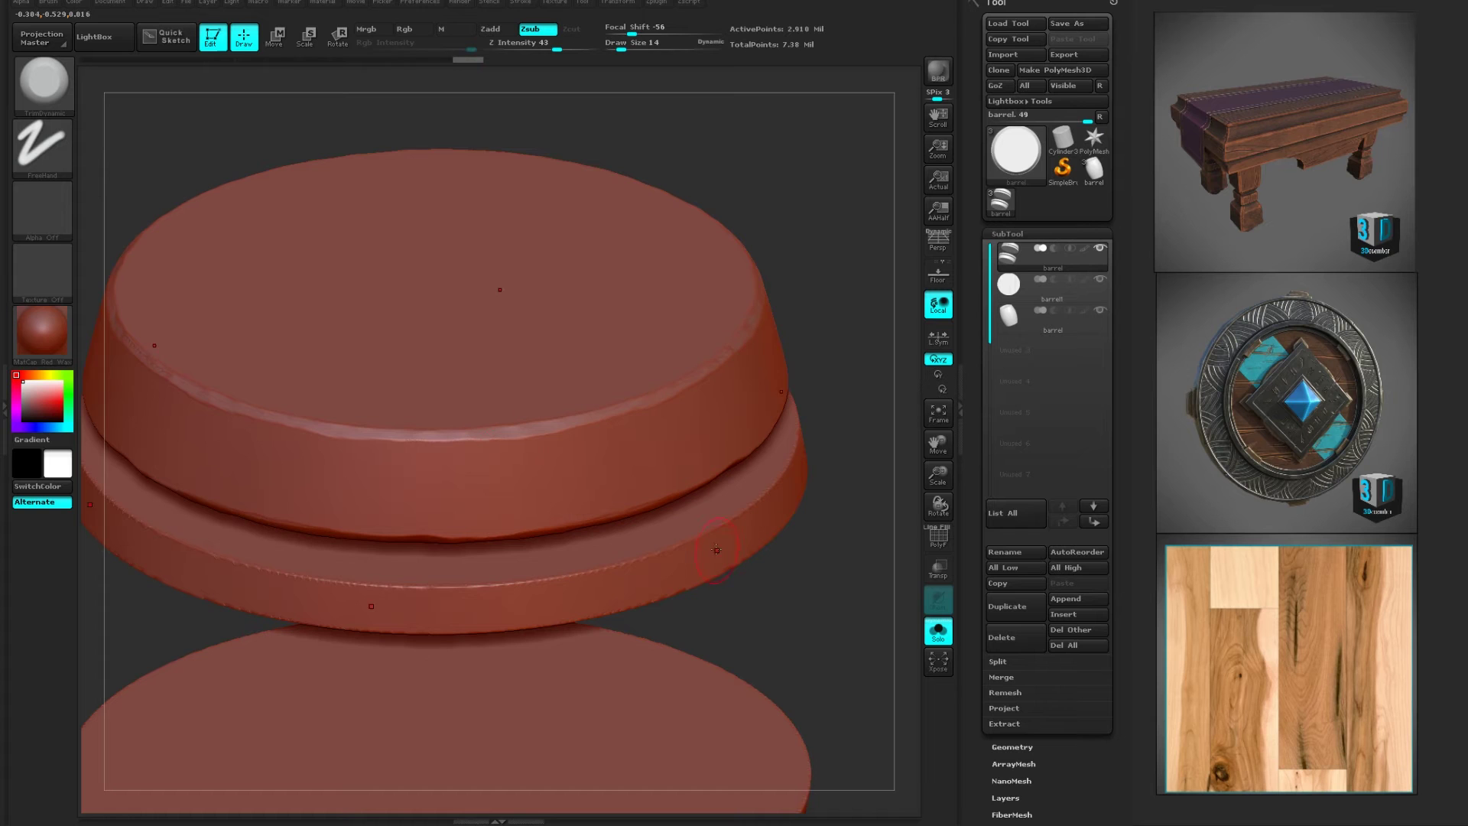
# - Trim both edges of the narrow hoop beneath the wide top hoop into uneven bevels
pyautogui.moveTo(712, 527)
pyautogui.mouseDown()
pyautogui.moveTo(466, 590)
pyautogui.moveTo(495, 608)
pyautogui.mouseUp()
pyautogui.moveTo(692, 657); pyautogui.dragTo(799, 492)
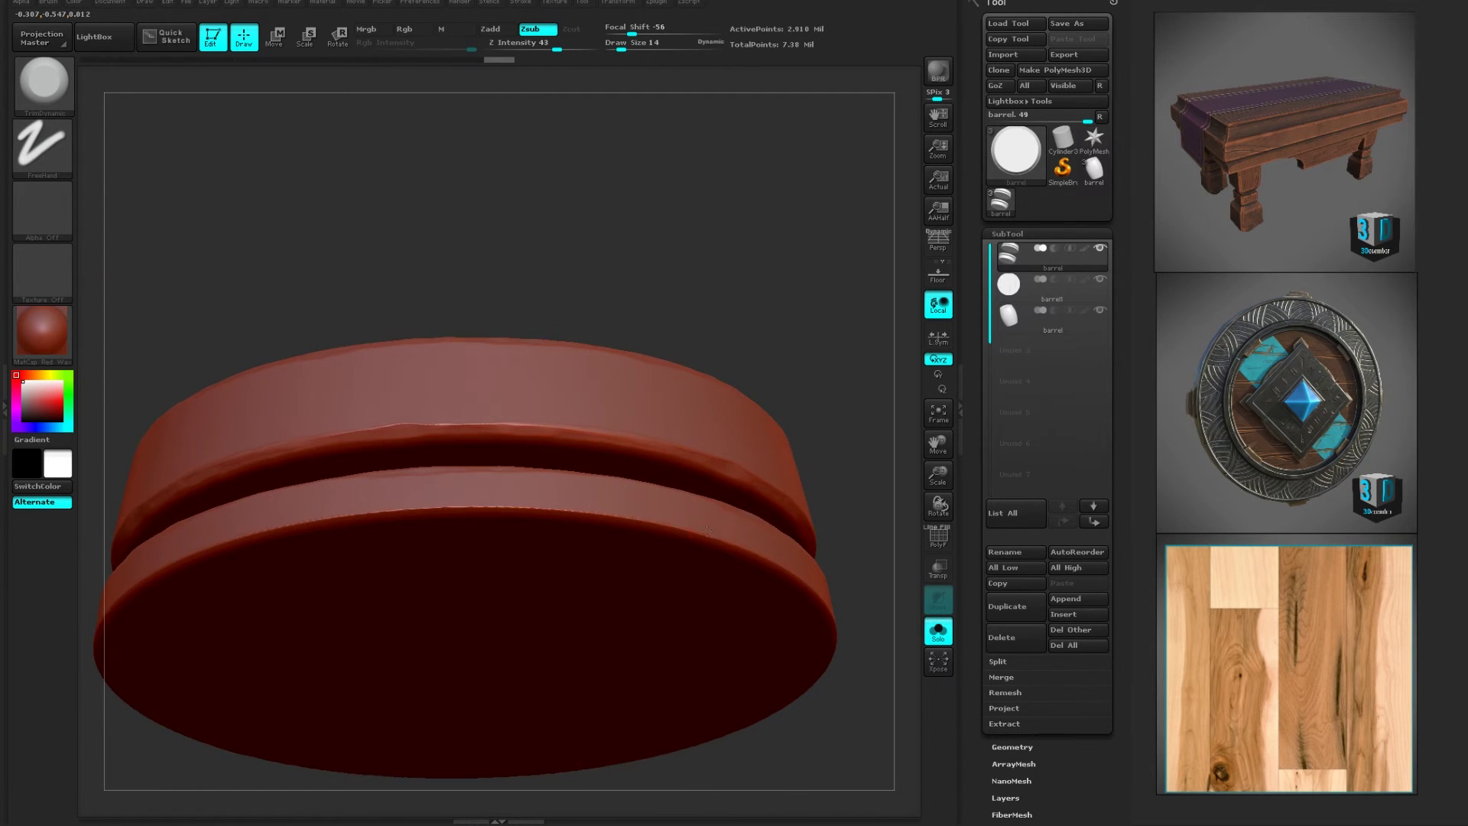
pyautogui.moveTo(714, 540)
pyautogui.mouseDown()
pyautogui.moveTo(546, 510)
pyautogui.moveTo(307, 526)
pyautogui.mouseUp()
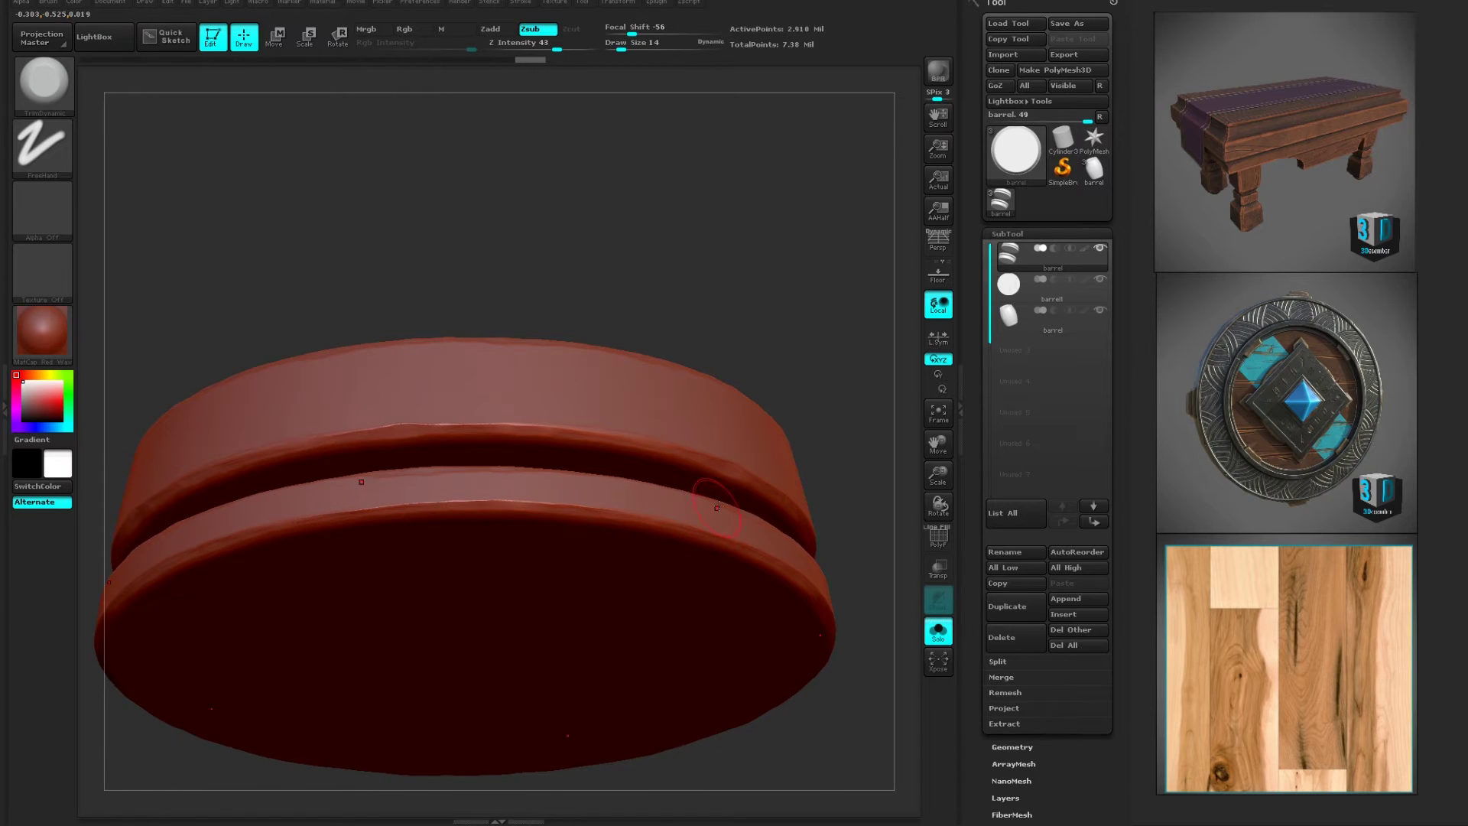
pyautogui.moveTo(859, 442)
pyautogui.mouseDown()
pyautogui.moveTo(873, 548)
pyautogui.moveTo(592, 475)
pyautogui.mouseUp()
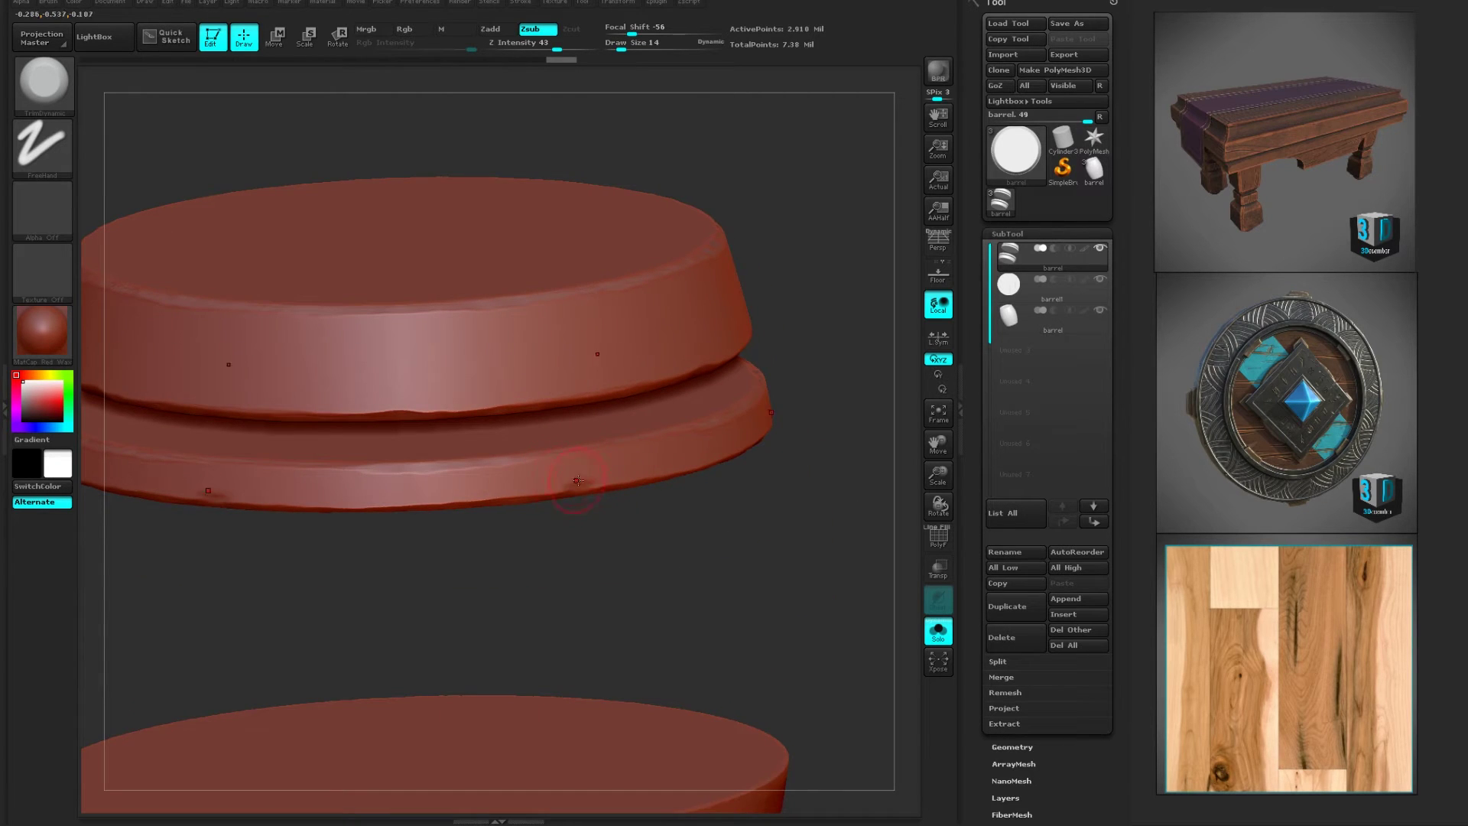
# - Trim the edges of the narrow hoop in the lower pair into uneven bevels
pyautogui.moveTo(763, 613)
pyautogui.mouseDown()
pyautogui.moveTo(769, 596)
pyautogui.moveTo(783, 649)
pyautogui.moveTo(856, 498)
pyautogui.moveTo(860, 534)
pyautogui.moveTo(793, 499)
pyautogui.mouseUp()
pyautogui.moveTo(748, 449)
pyautogui.mouseDown()
pyautogui.moveTo(645, 487)
pyautogui.moveTo(405, 528)
pyautogui.mouseUp()
pyautogui.moveTo(822, 551)
pyautogui.mouseDown()
pyautogui.moveTo(581, 434)
pyautogui.moveTo(329, 421)
pyautogui.mouseUp()
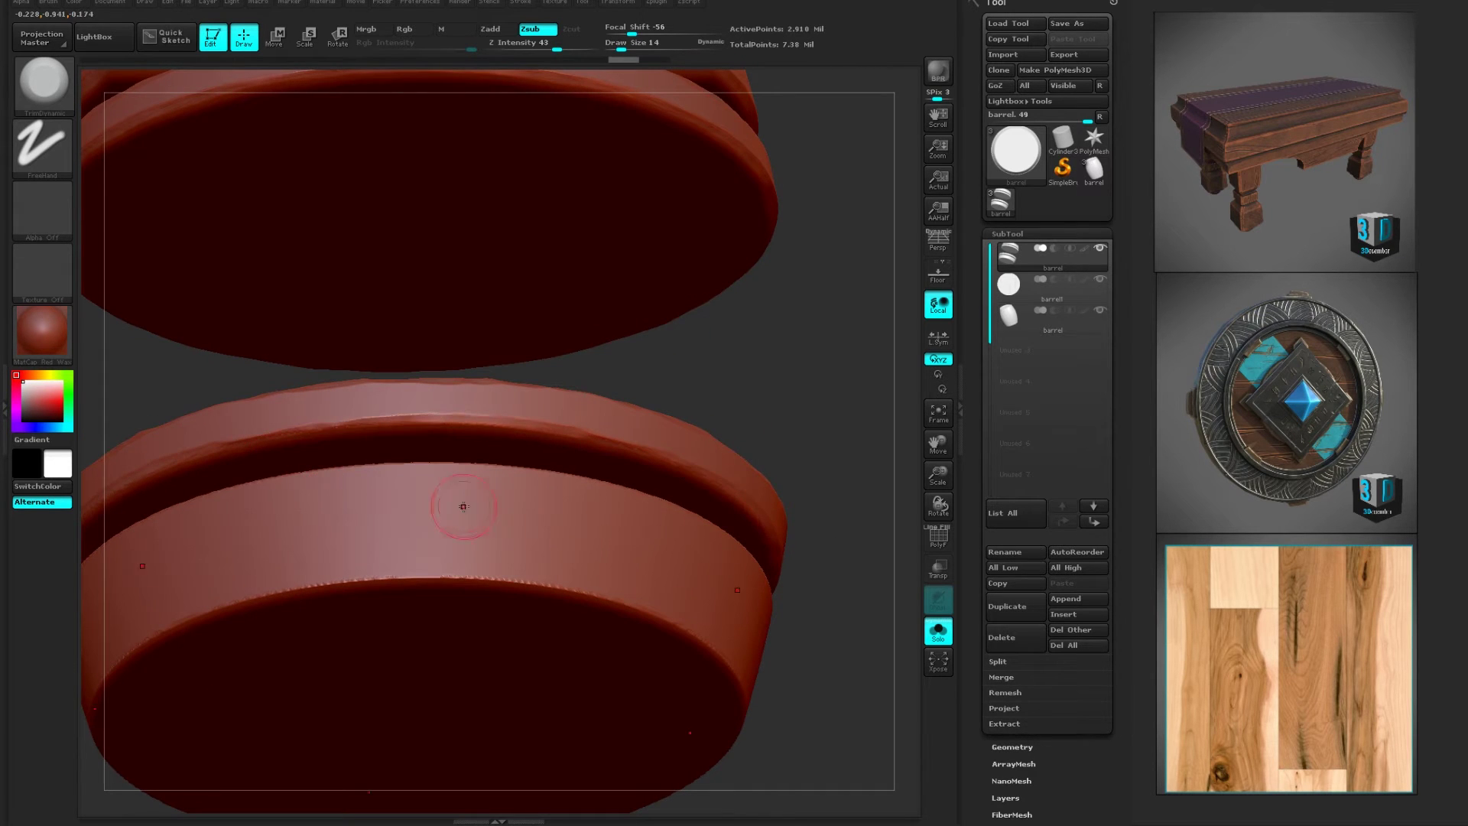
# - Trim the upper and lower edges of the wide bottom hoop into uneven bevels
pyautogui.moveTo(837, 608); pyautogui.dragTo(809, 430)
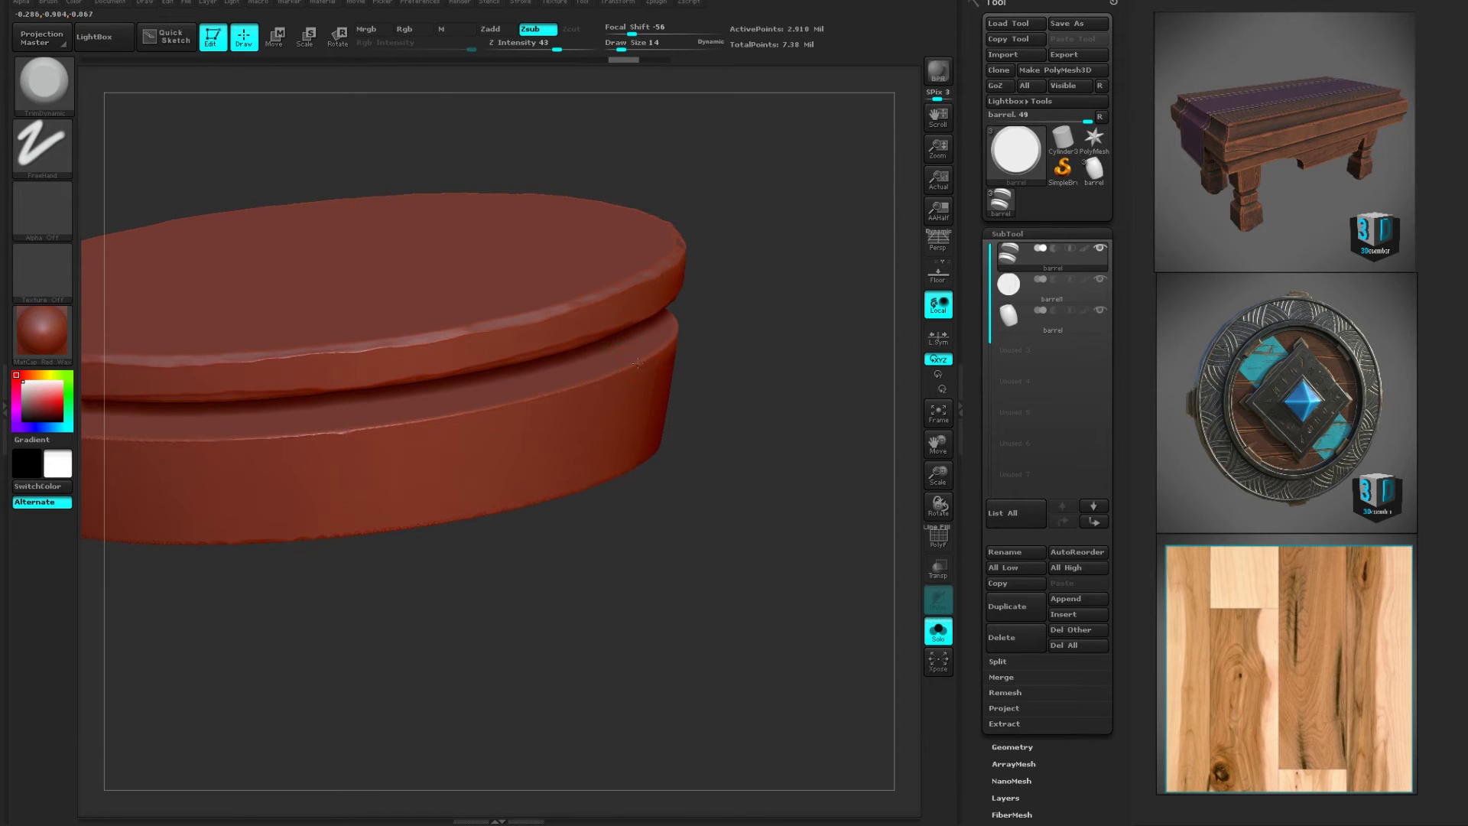
pyautogui.moveTo(638, 363); pyautogui.dragTo(327, 436)
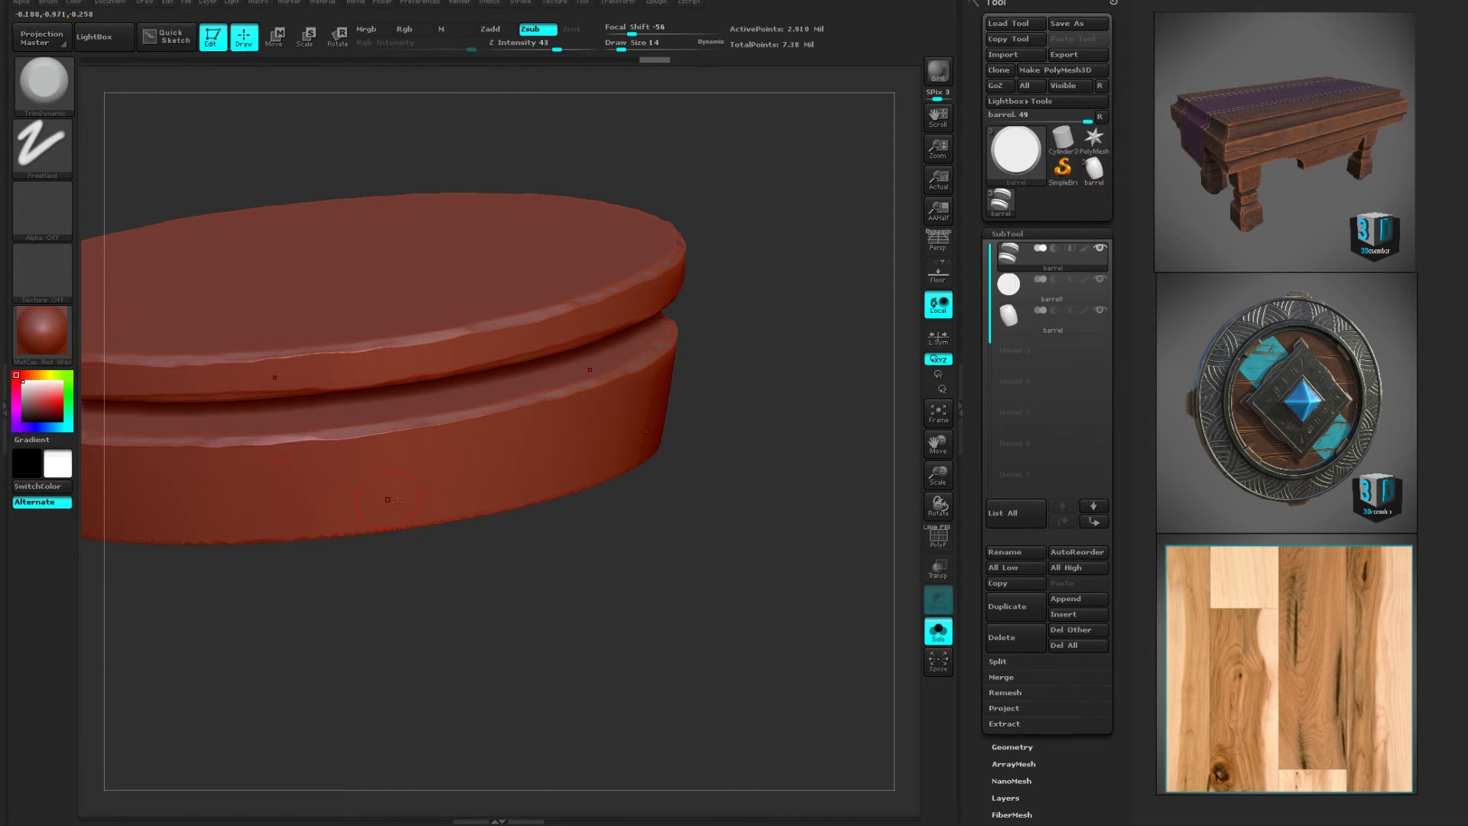
pyautogui.moveTo(612, 634)
pyautogui.mouseDown()
pyautogui.moveTo(618, 497)
pyautogui.moveTo(557, 438)
pyautogui.moveTo(464, 419)
pyautogui.moveTo(302, 426)
pyautogui.mouseUp()
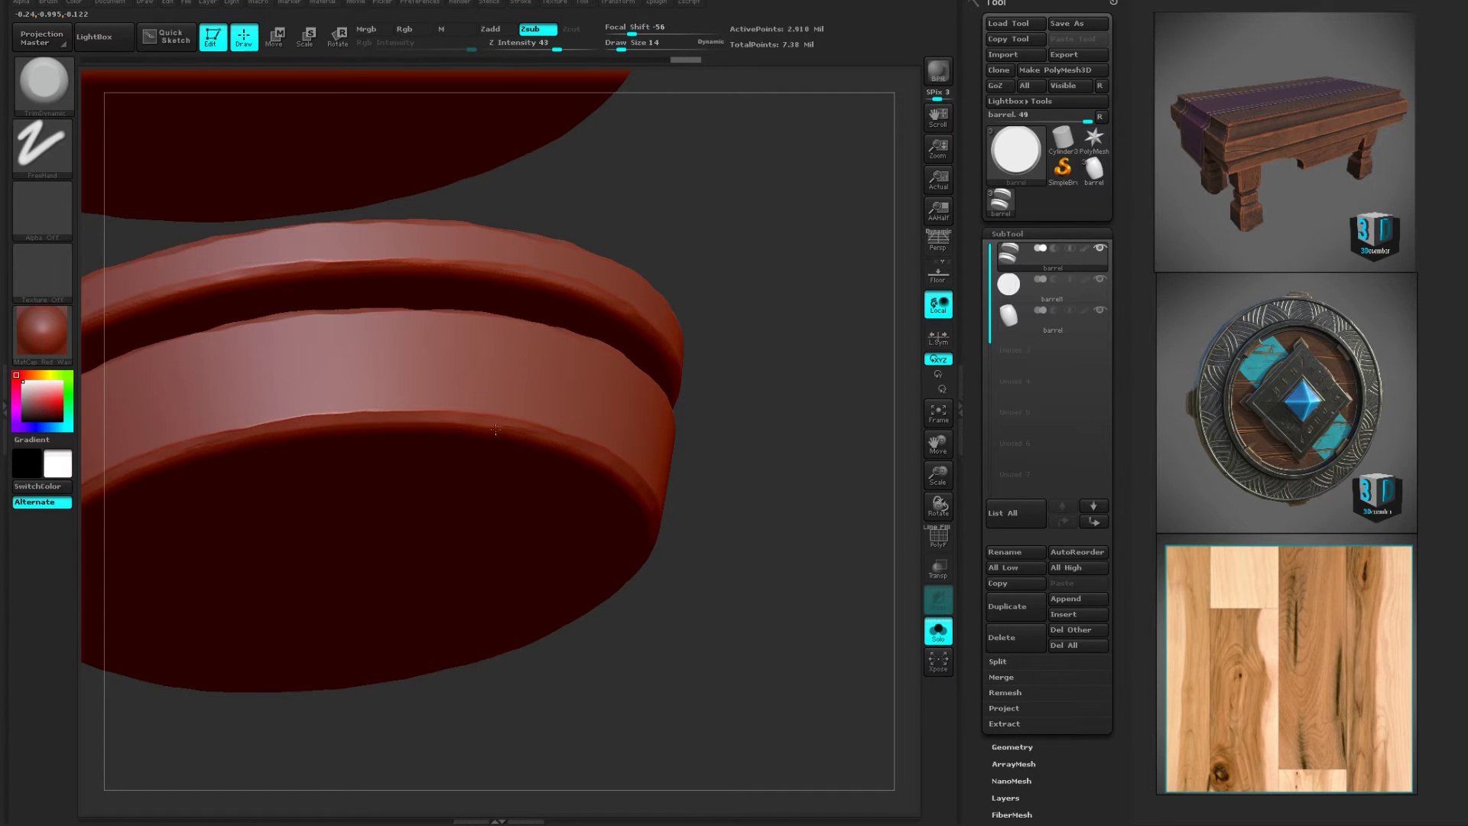
# - Soften the wide bottom hoop's lower edge and press worn dents into it with short trim strokes
pyautogui.keyDown('shift'); pyautogui.moveTo(496, 430); pyautogui.dragTo(420, 432); pyautogui.keyUp('shift')
pyautogui.moveTo(457, 351)
pyautogui.mouseDown()
pyautogui.moveTo(447, 399)
pyautogui.moveTo(677, 468)
pyautogui.mouseUp()
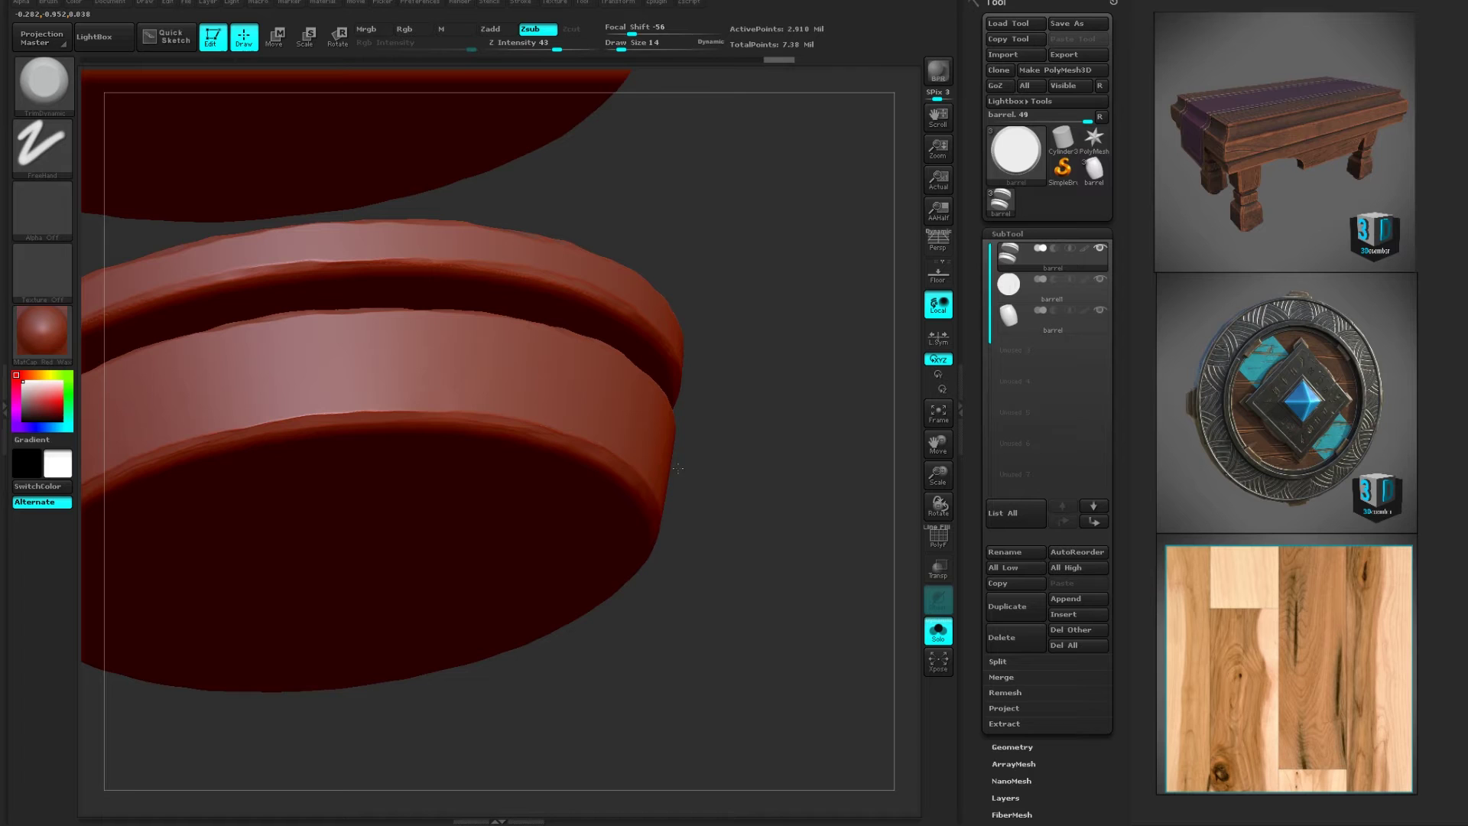
pyautogui.keyDown('shift'); pyautogui.moveTo(414, 405); pyautogui.dragTo(362, 406); pyautogui.keyUp('shift')
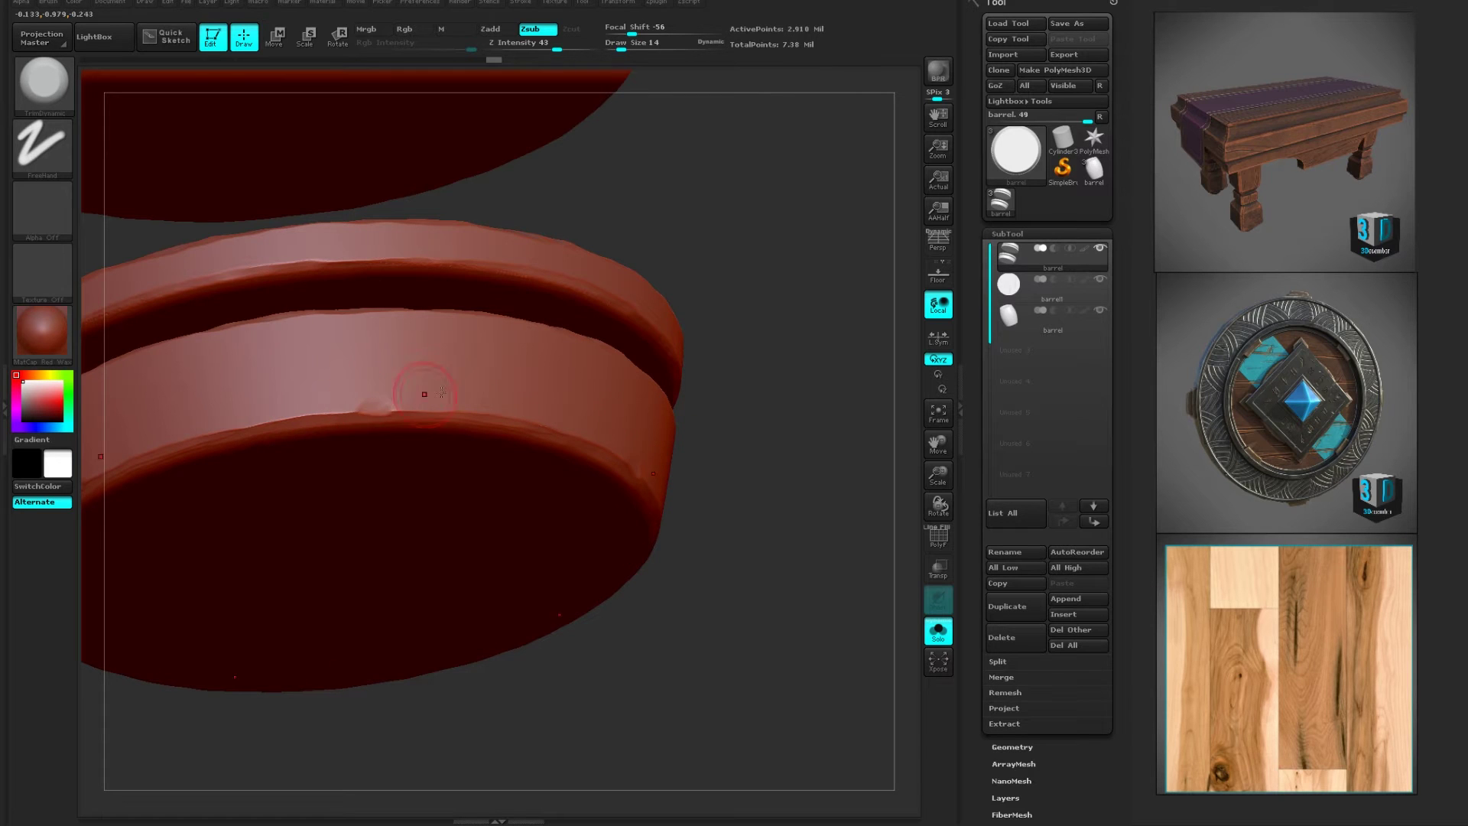
pyautogui.moveTo(741, 518); pyautogui.dragTo(659, 508)
pyautogui.moveTo(401, 414); pyautogui.dragTo(355, 412)
pyautogui.hotkey('ctrl', 'shift', 'z')
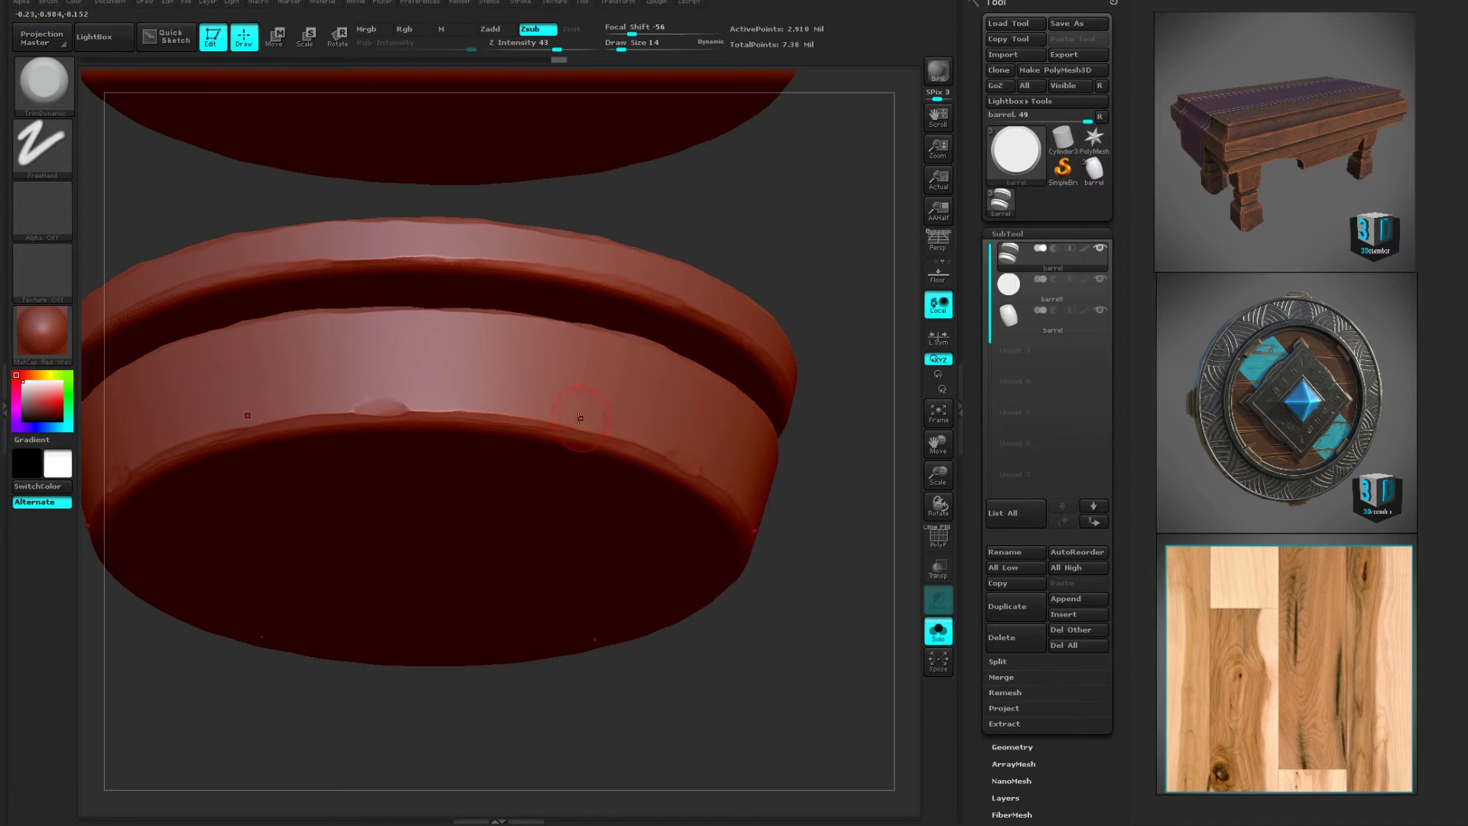
pyautogui.hotkey('ctrl', 'shift', 'z')
# - Undo the last two strokes and chip a small dent into the upper edge of the lower pair's narrow hoop
pyautogui.moveTo(787, 489)
pyautogui.mouseDown()
pyautogui.moveTo(829, 517)
pyautogui.moveTo(796, 544)
pyautogui.mouseUp()
pyautogui.hotkey('ctrl', 'z')
pyautogui.hotkey('ctrl', 'z')
pyautogui.moveTo(516, 272); pyautogui.dragTo(510, 277)
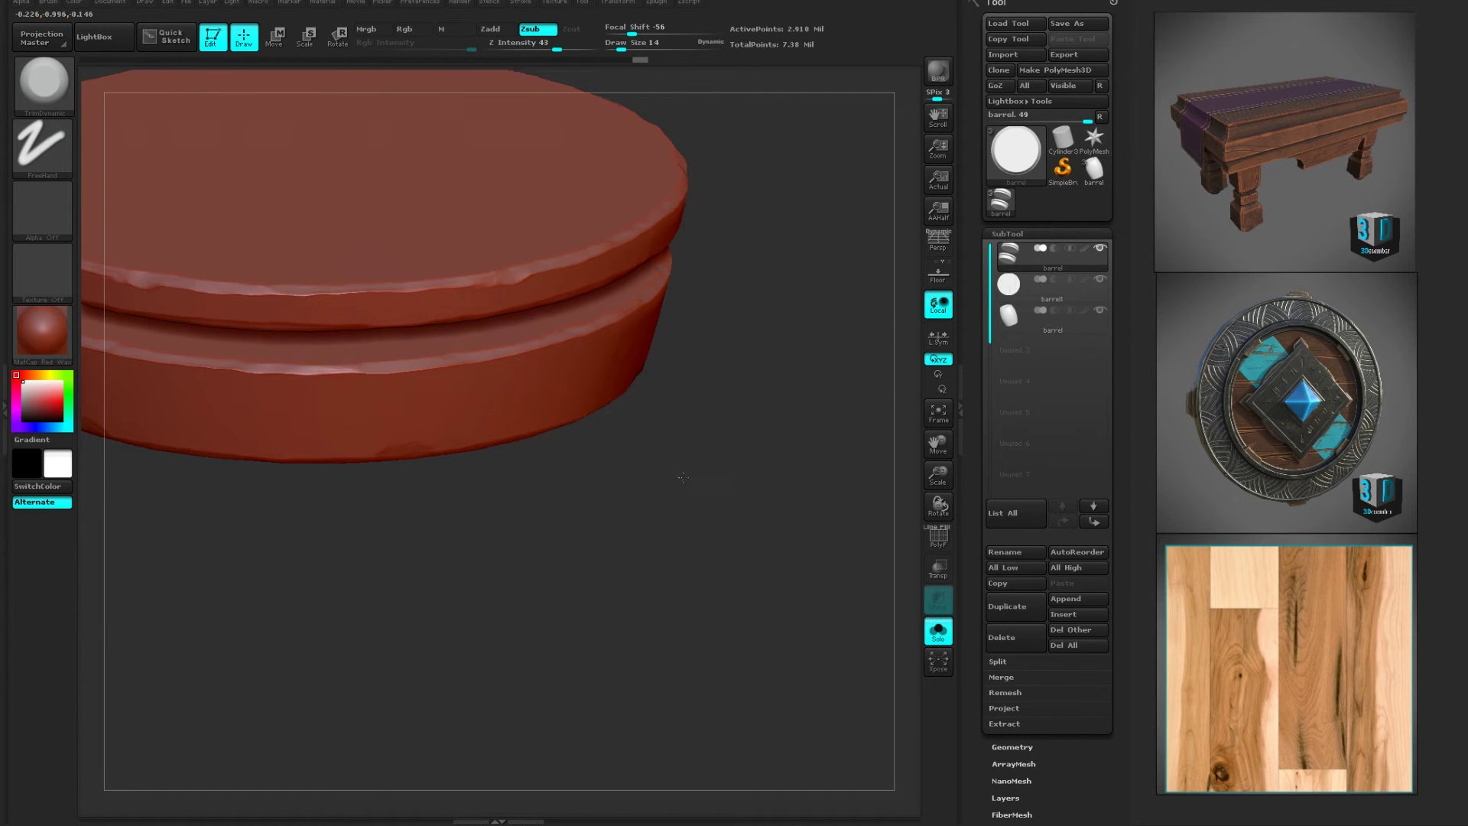
# - Save the tool to the barrel folder as barrel.ztl
pyautogui.click(1077, 24)
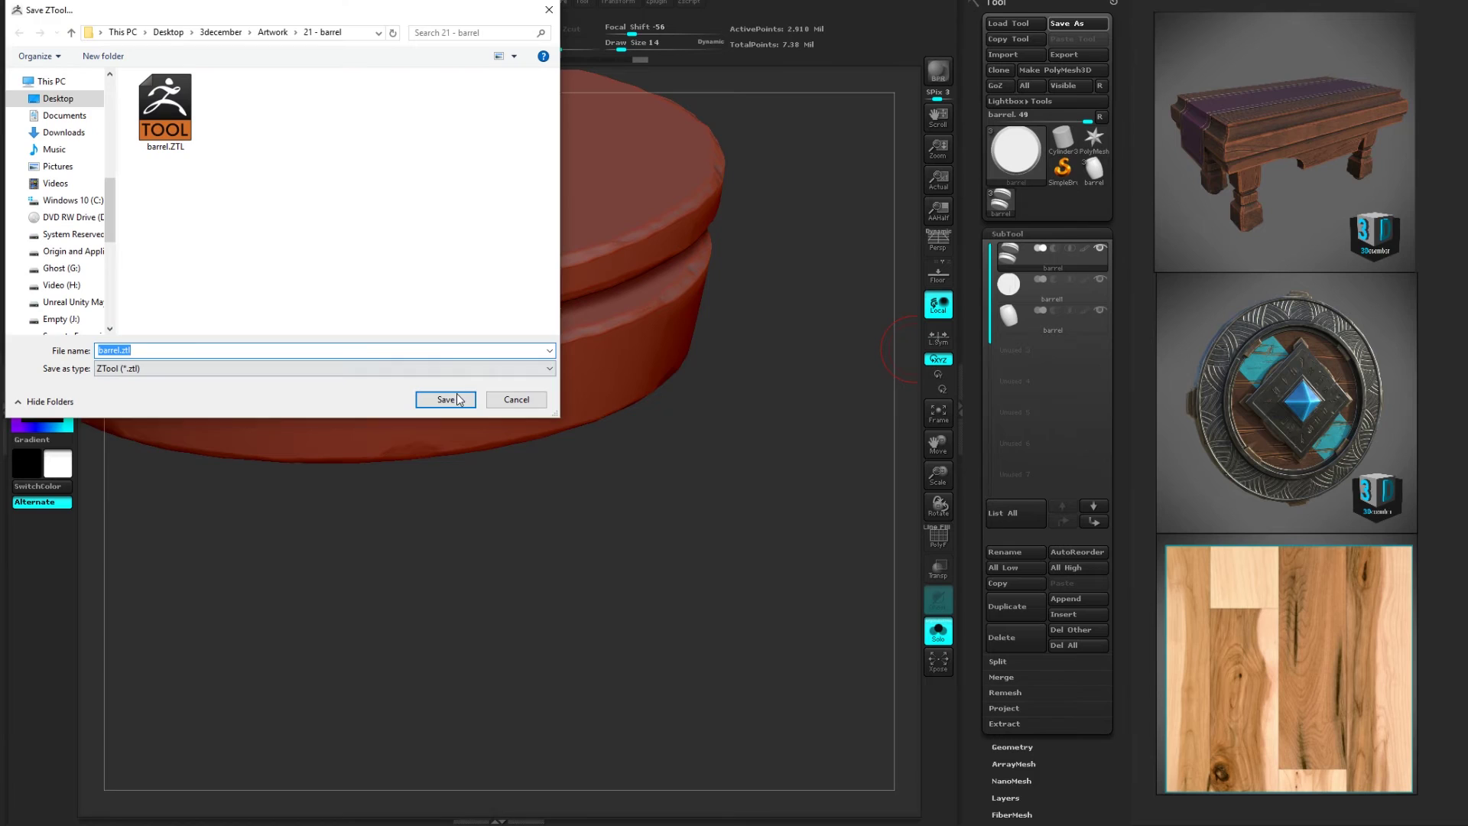
pyautogui.click(459, 399)
pyautogui.click(597, 422)
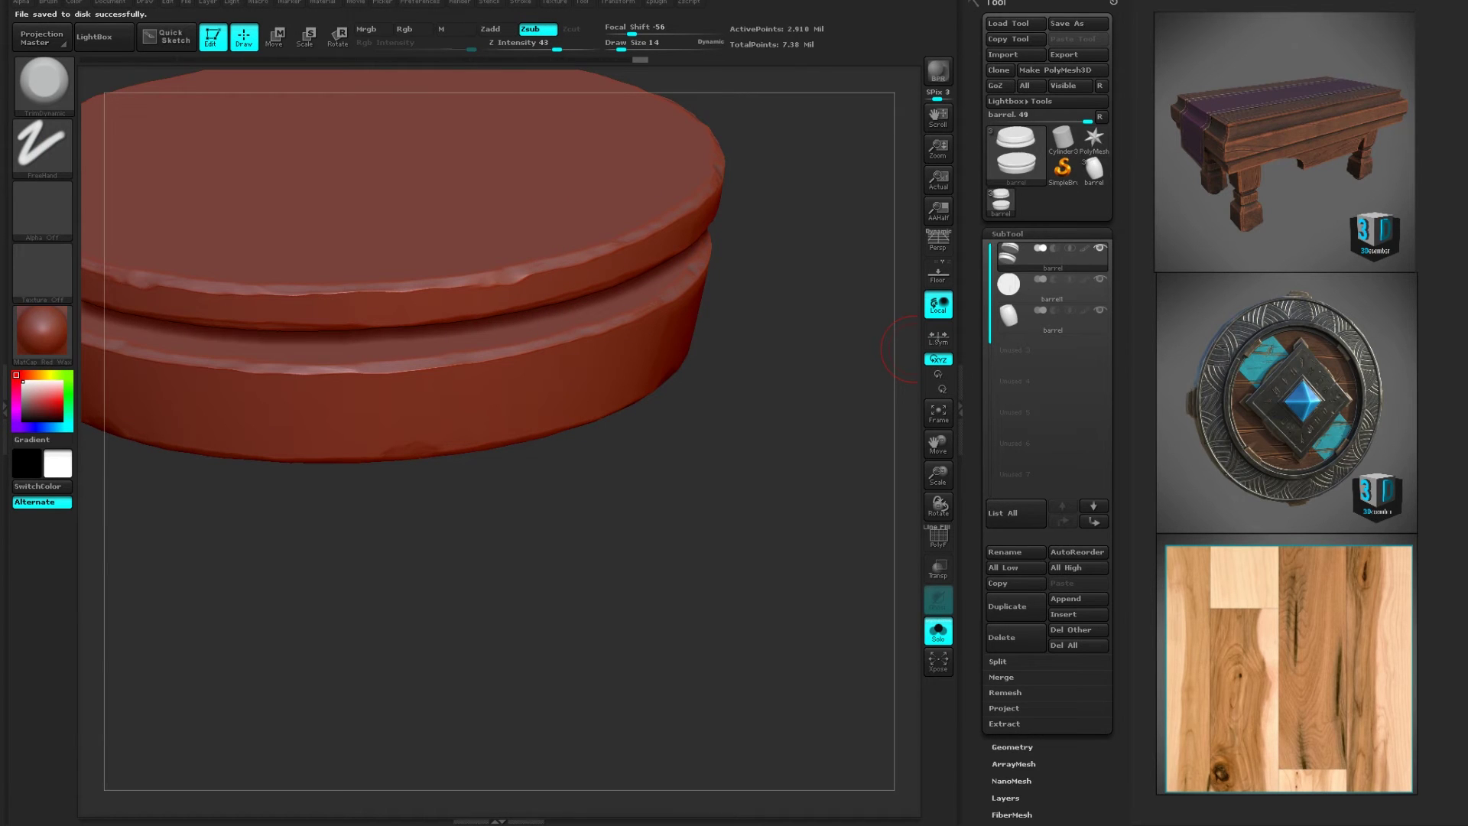
# - Turn off symmetry and trim irregular one-off dents into the edges of the lower pair's narrow hoop
pyautogui.moveTo(625, 10)
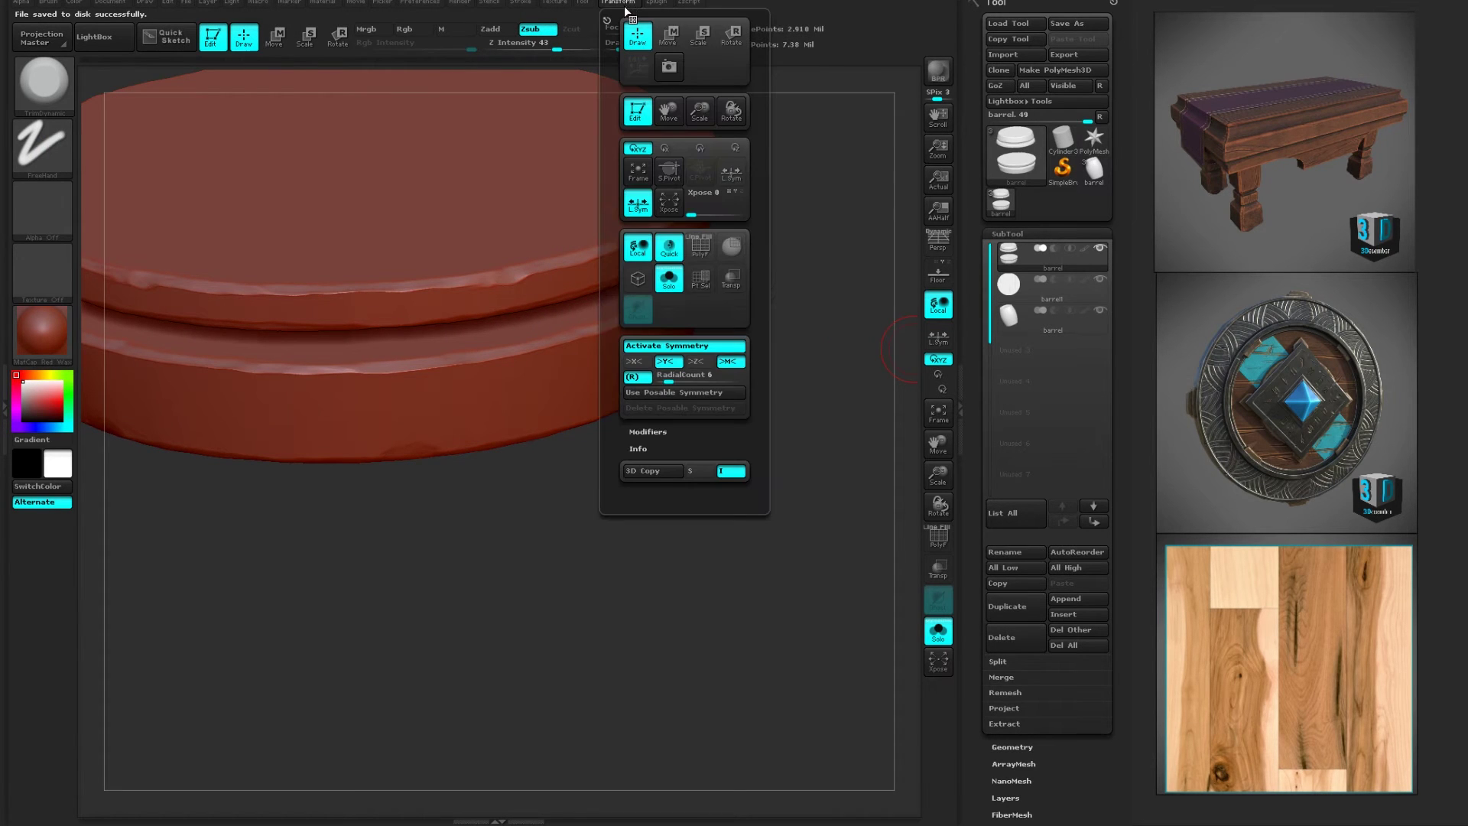
pyautogui.click(654, 347)
pyautogui.keyDown('alt'); pyautogui.moveTo(623, 570); pyautogui.dragTo(715, 573); pyautogui.keyUp('alt')
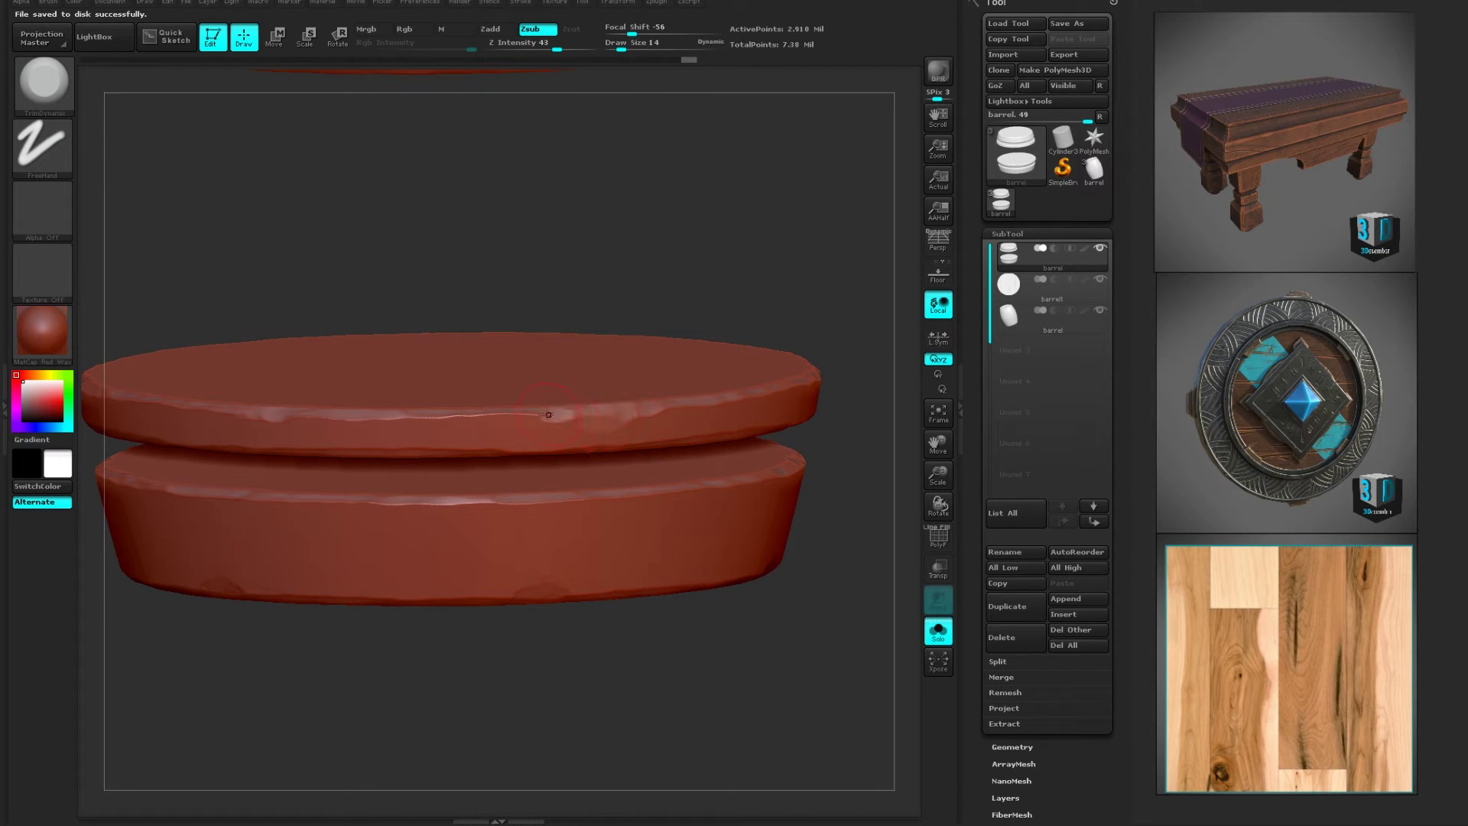
pyautogui.moveTo(548, 414); pyautogui.dragTo(527, 415)
pyautogui.moveTo(705, 656); pyautogui.dragTo(708, 577)
pyautogui.moveTo(574, 452); pyautogui.dragTo(528, 449)
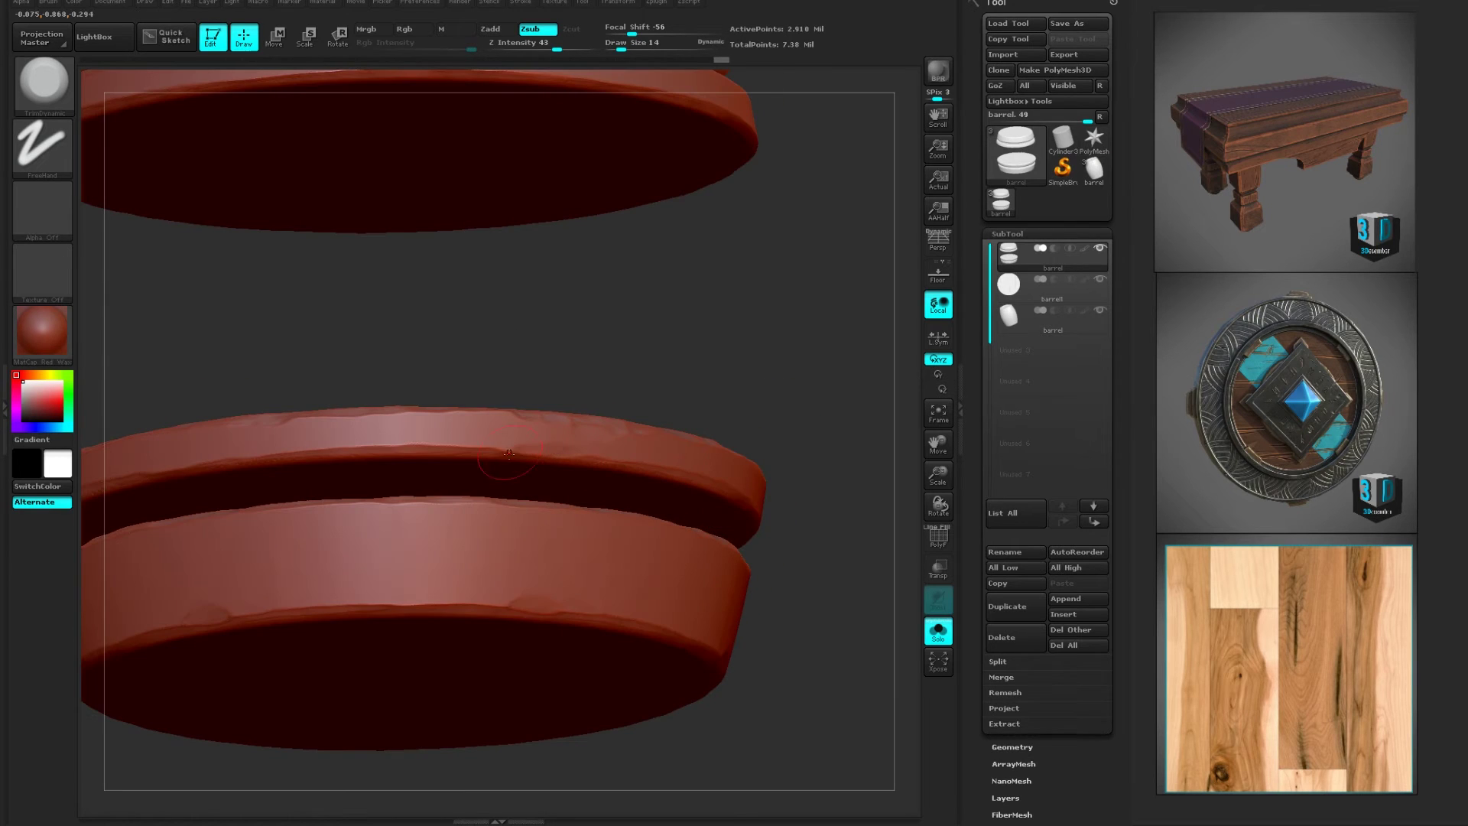
pyautogui.moveTo(649, 344); pyautogui.dragTo(683, 421)
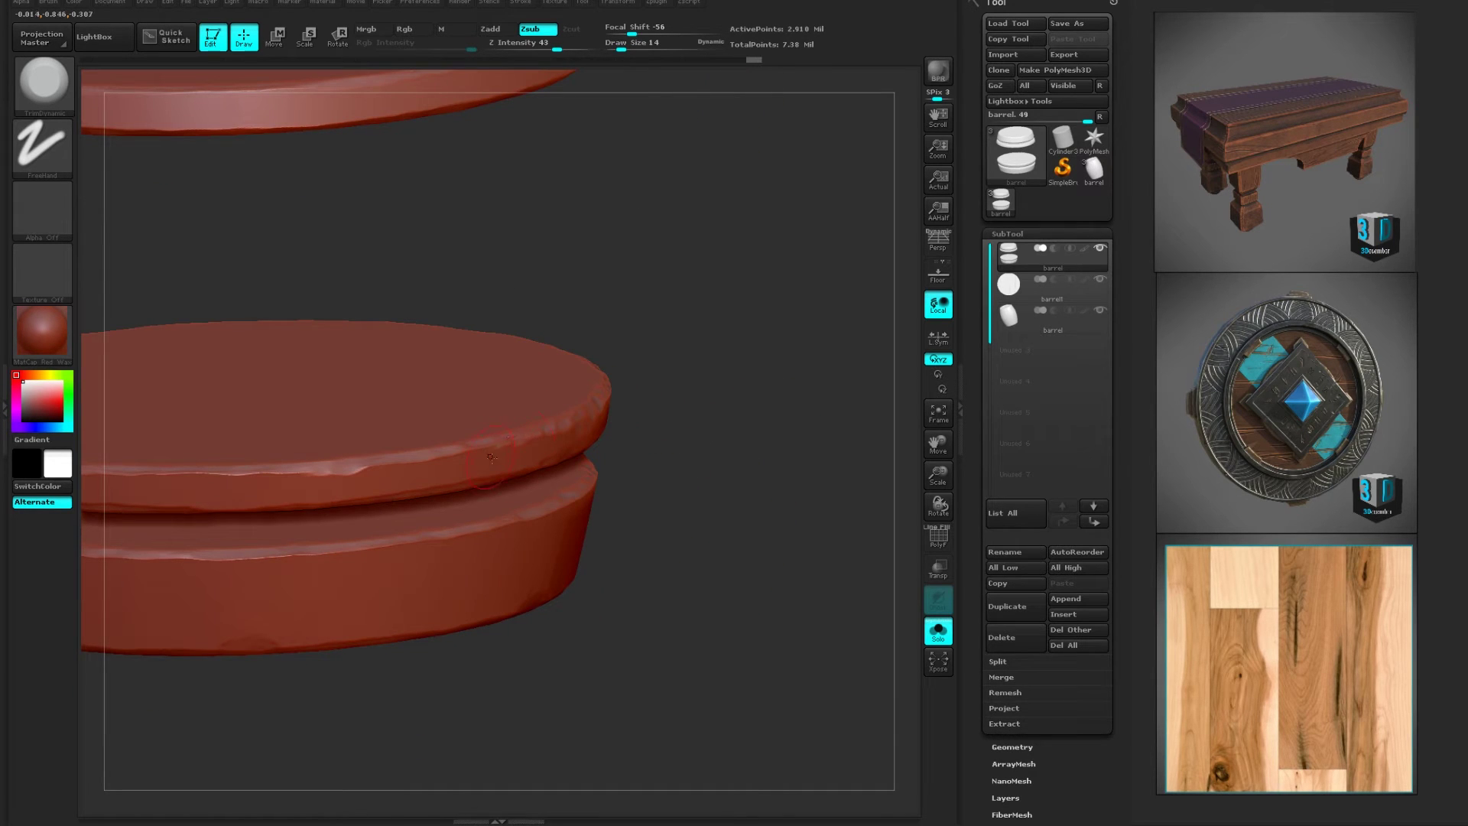
pyautogui.moveTo(649, 461); pyautogui.dragTo(711, 520, button='right')
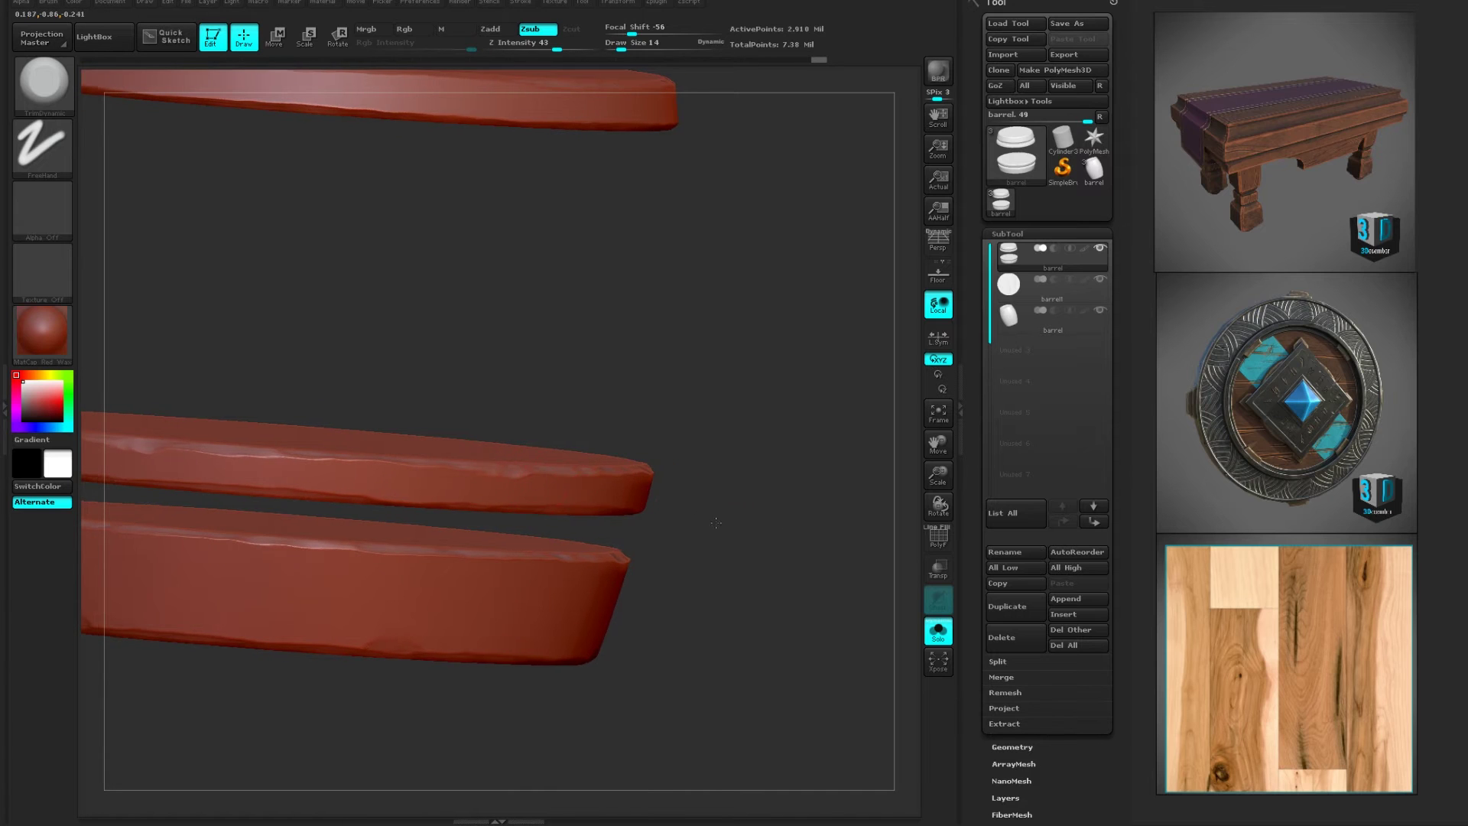
# - Turn on perspective and carve a vertical seam across the lower pair's narrow hoop with the Orb_Cracks brush at draw size 3
pyautogui.keyDown('shift'); pyautogui.moveTo(717, 523); pyautogui.dragTo(744, 520); pyautogui.keyUp('shift')
pyautogui.press('b')
pyautogui.press('o')
pyautogui.press('c')
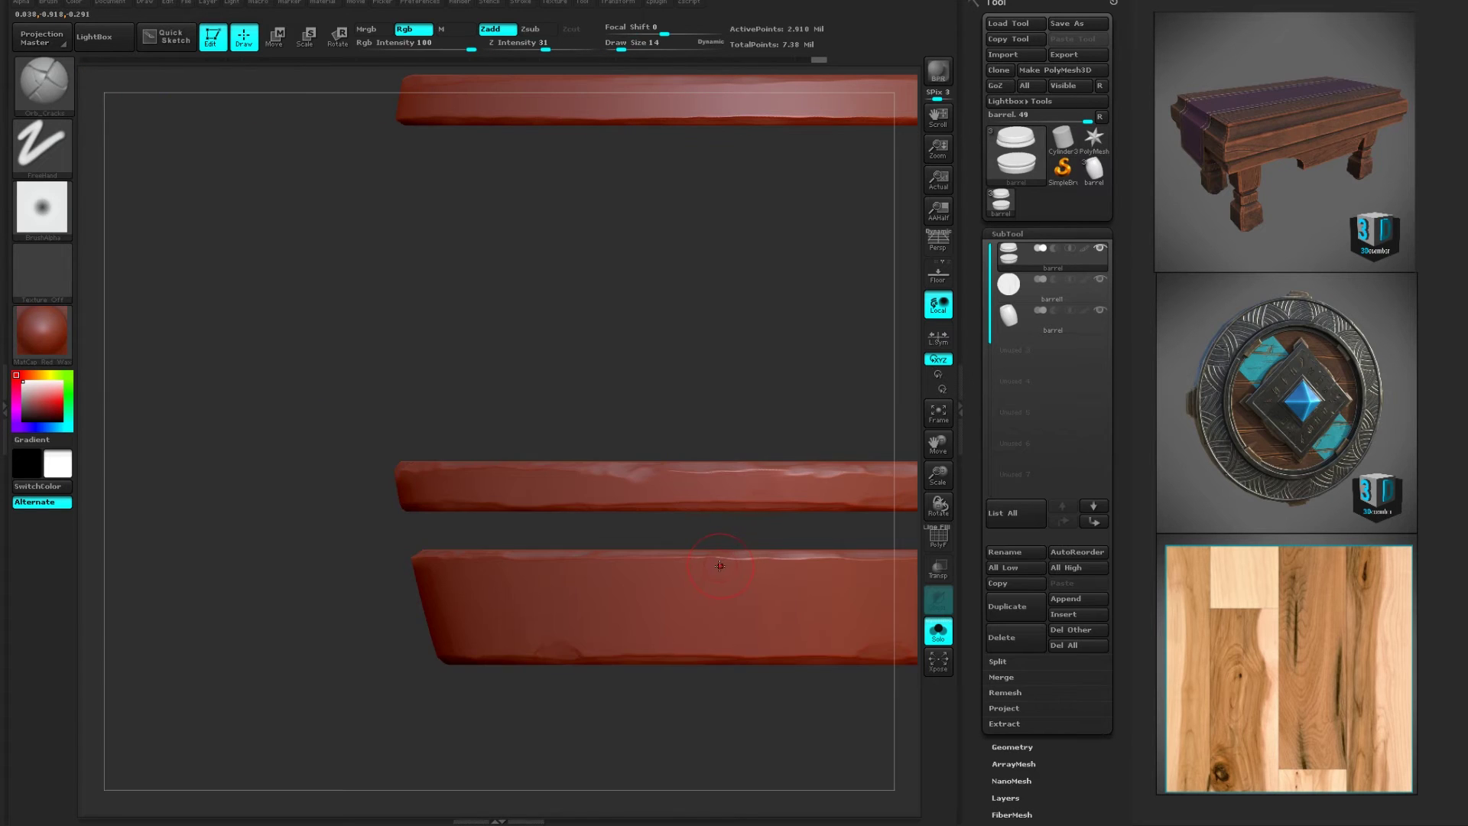
pyautogui.press('p')
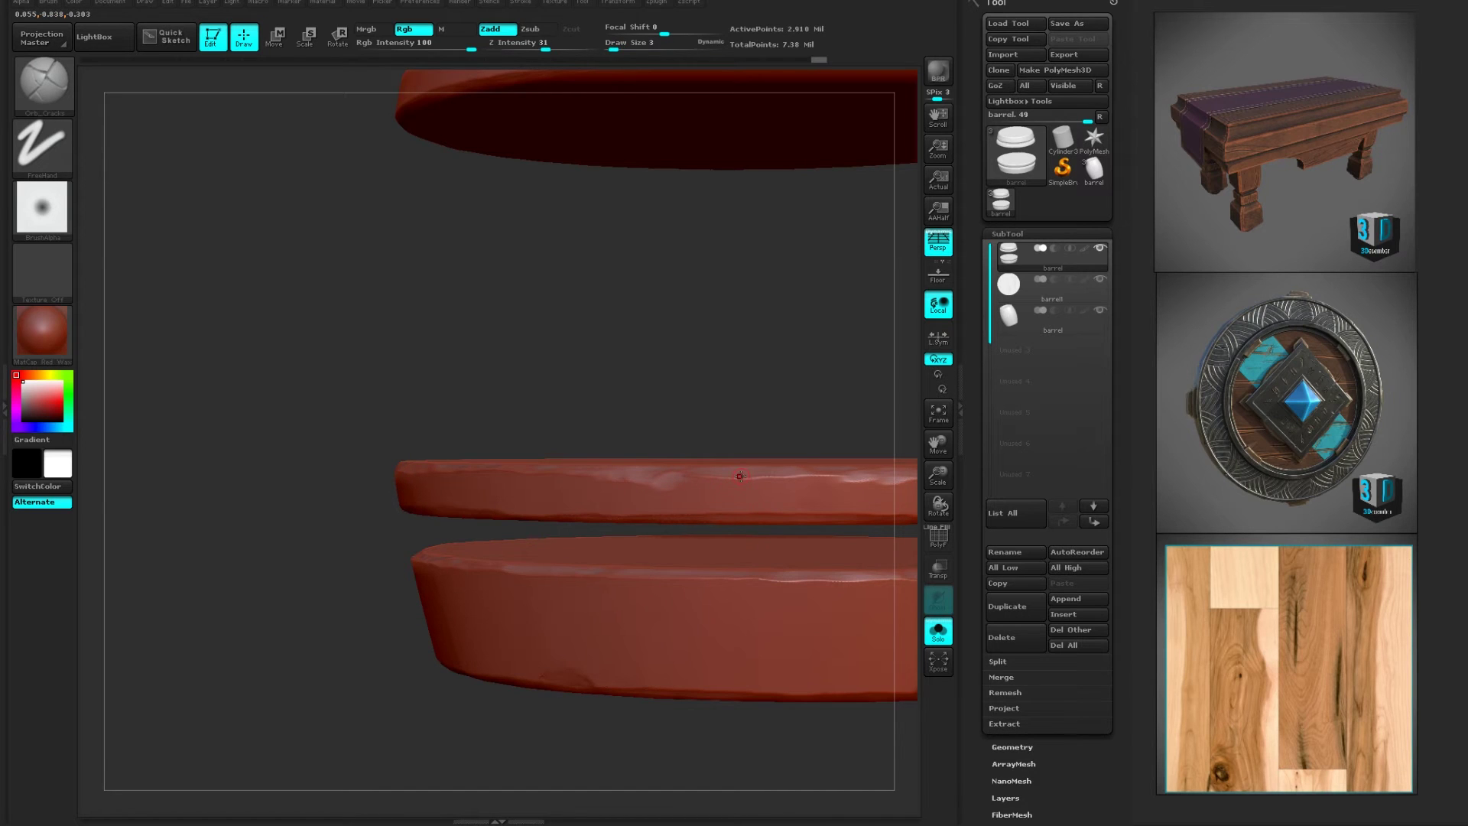
pyautogui.moveTo(764, 459); pyautogui.dragTo(746, 514, button='right')
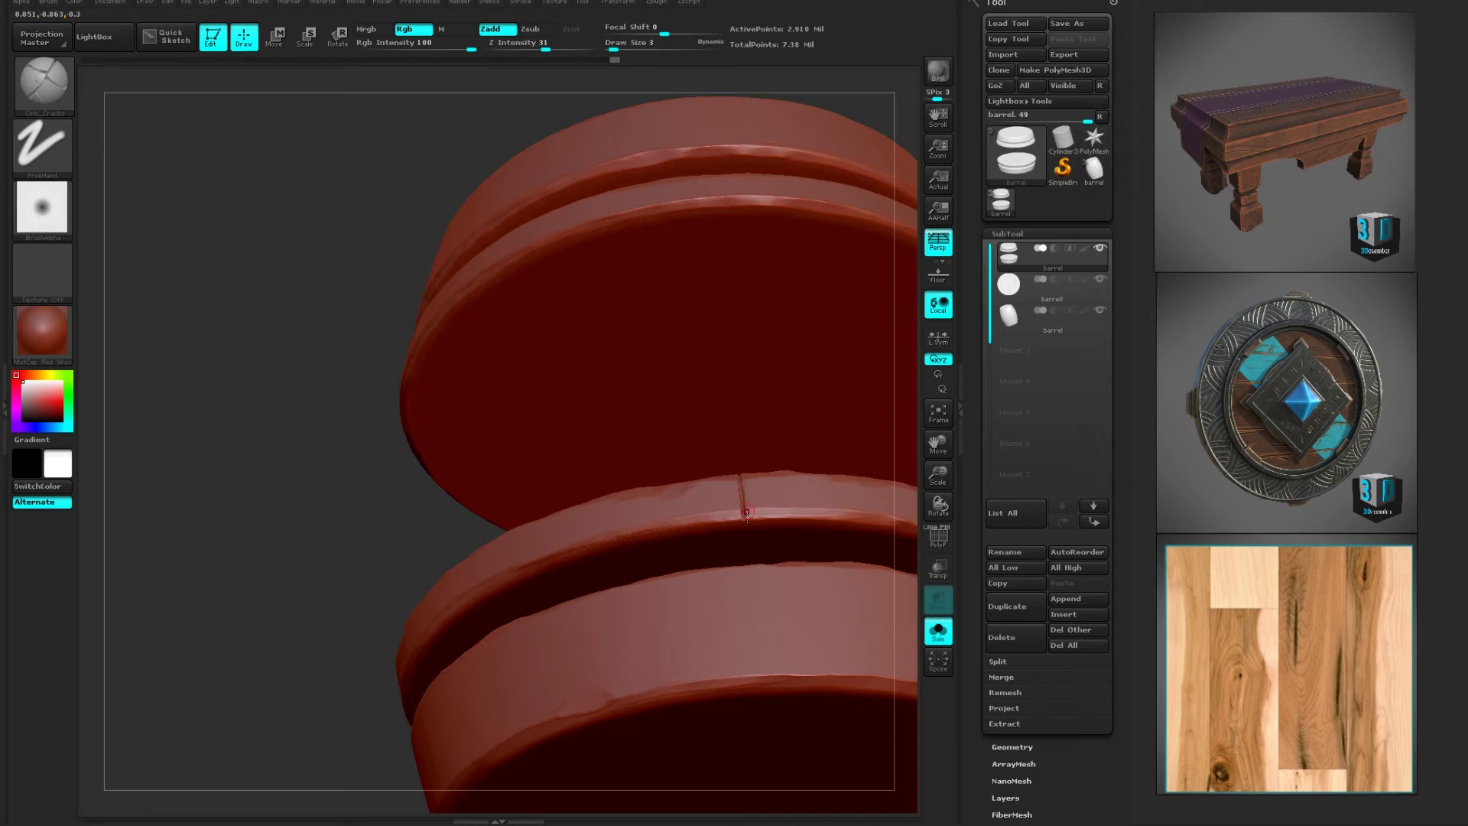
pyautogui.moveTo(673, 441); pyautogui.dragTo(741, 484, button='right')
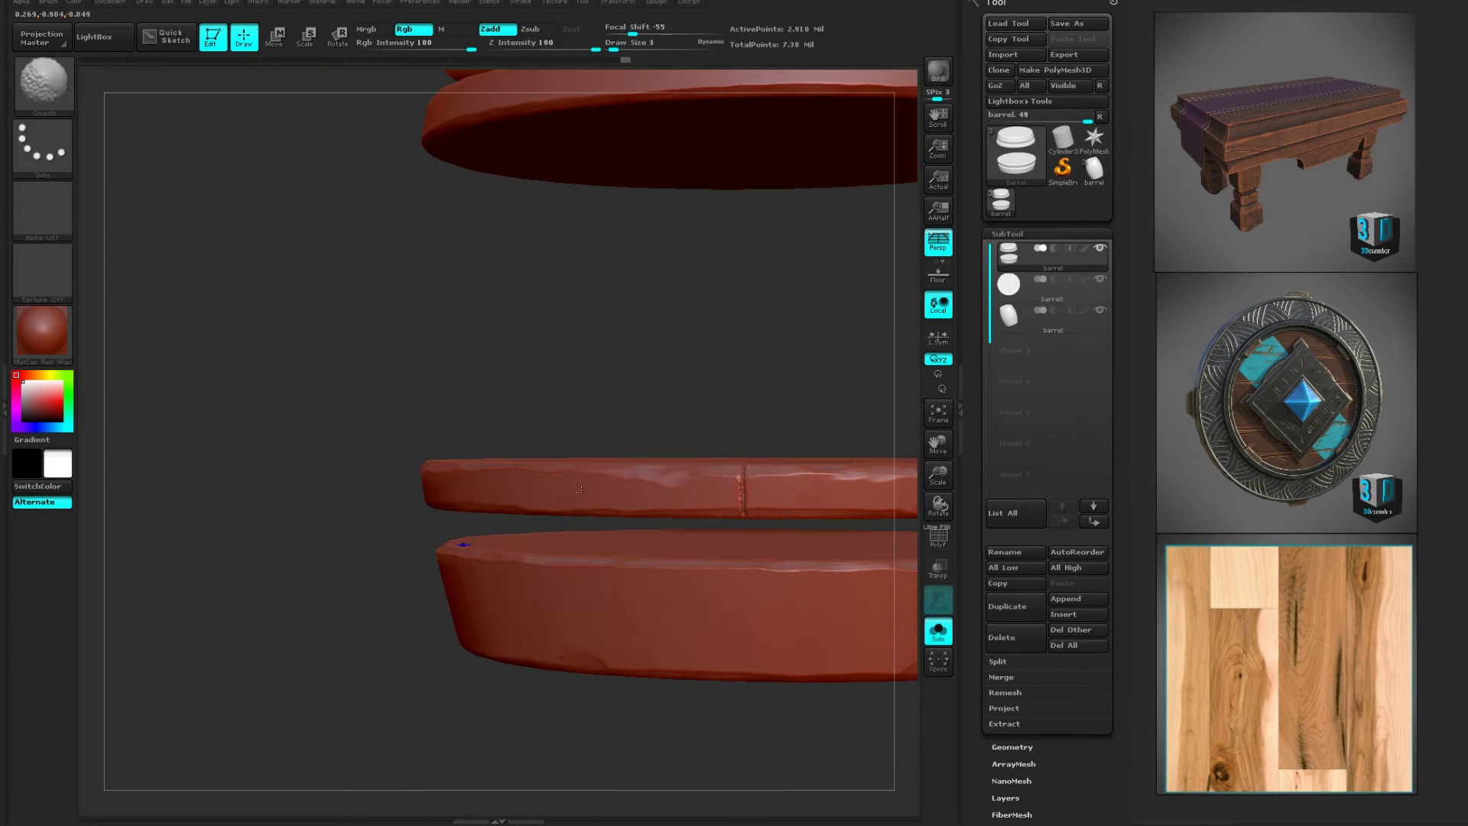
# - Subdivide the hoops once and shave the narrow hoop's surface along the seam with the TrimDynamic brush at draw size 4
pyautogui.hotkey('ctrl', 'd')
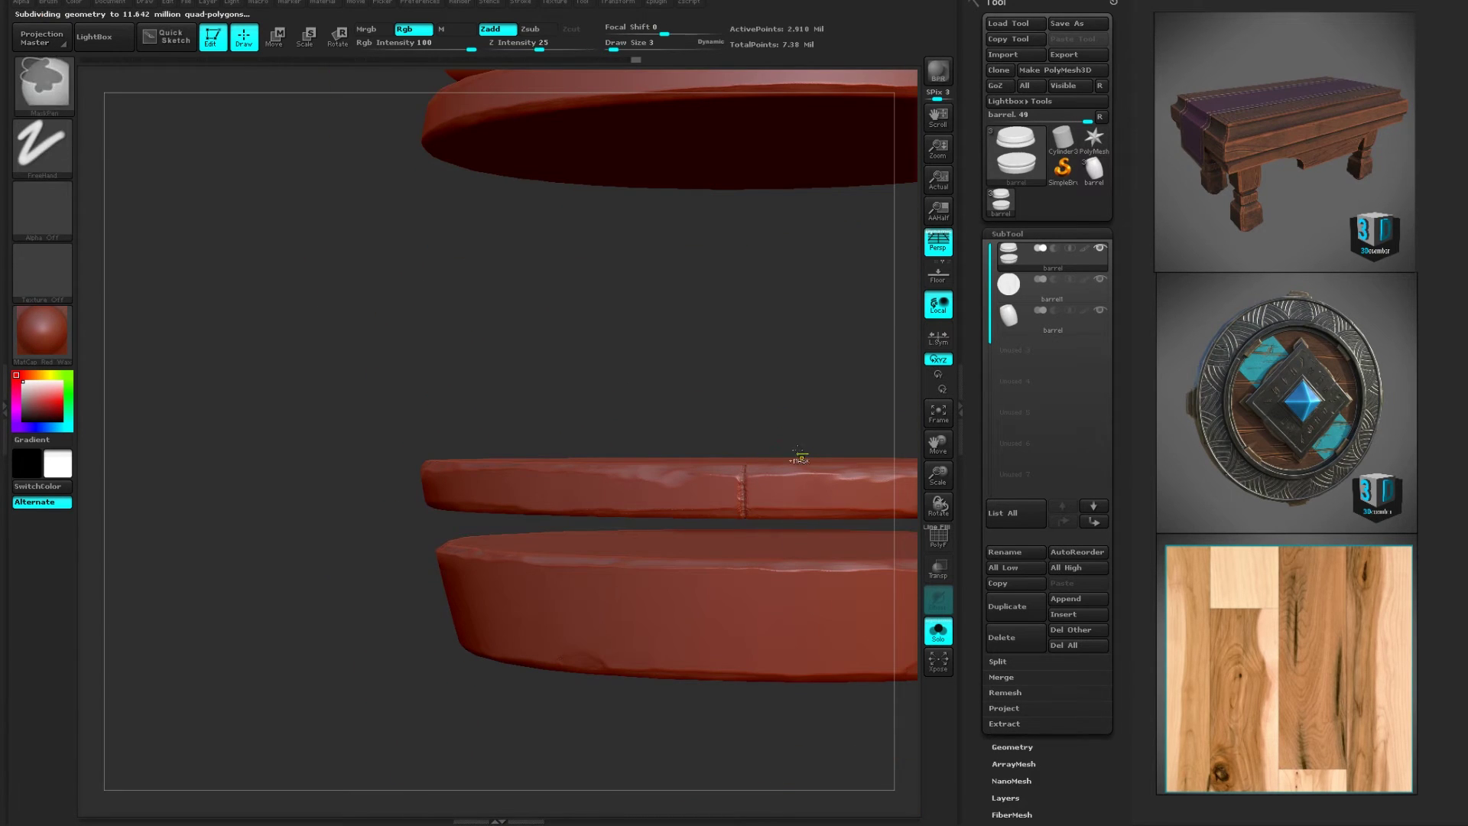
pyautogui.moveTo(795, 420)
pyautogui.keyDown('alt'); pyautogui.mouseDown(button='right')
pyautogui.moveTo(723, 408)
pyautogui.moveTo(707, 468)
pyautogui.mouseUp(button='right'); pyautogui.keyUp('alt')
pyautogui.moveTo(702, 385); pyautogui.dragTo(733, 402, button='right')
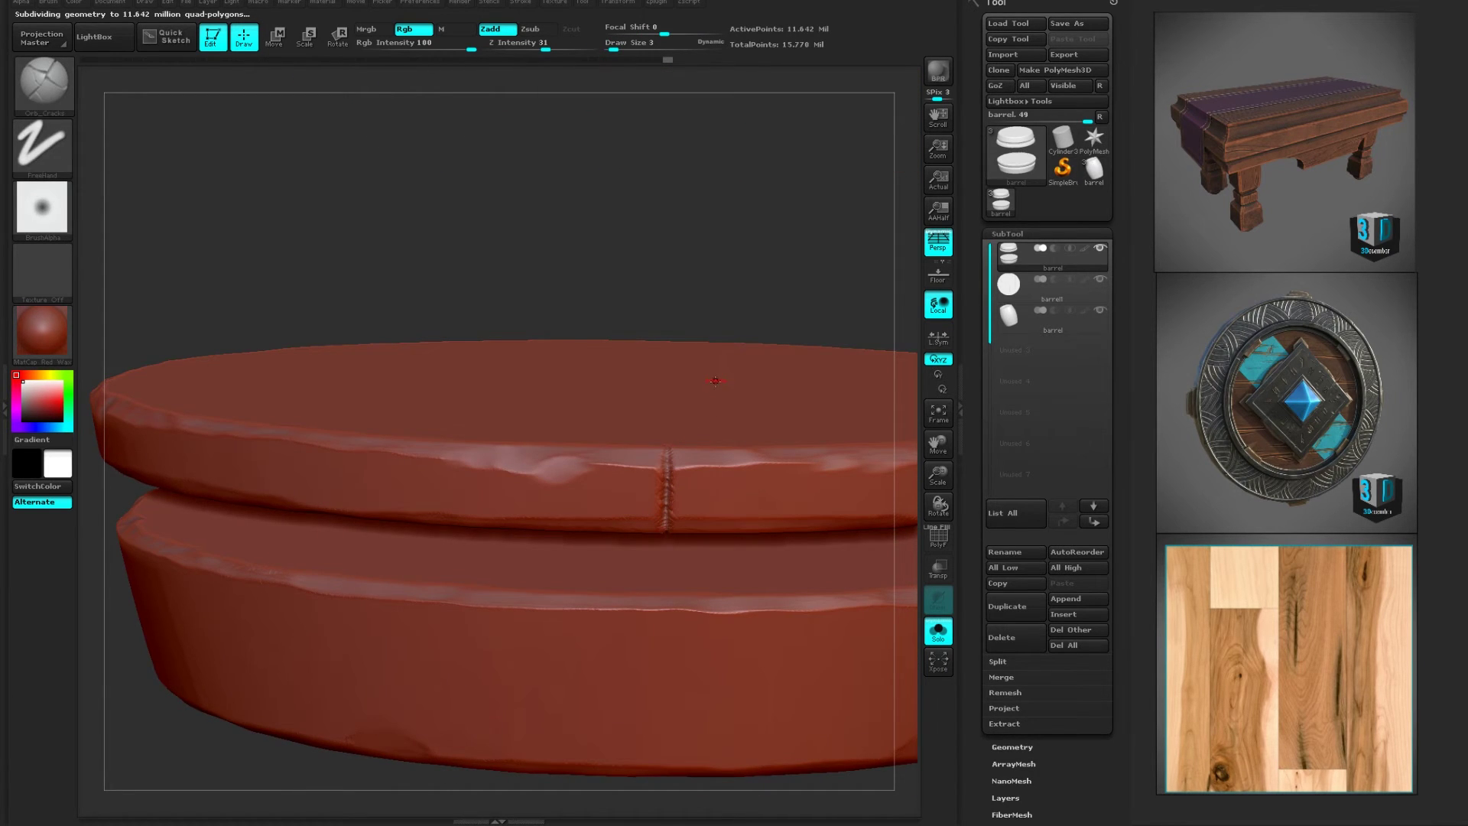
pyautogui.press('b')
pyautogui.press('t')
pyautogui.press('d')
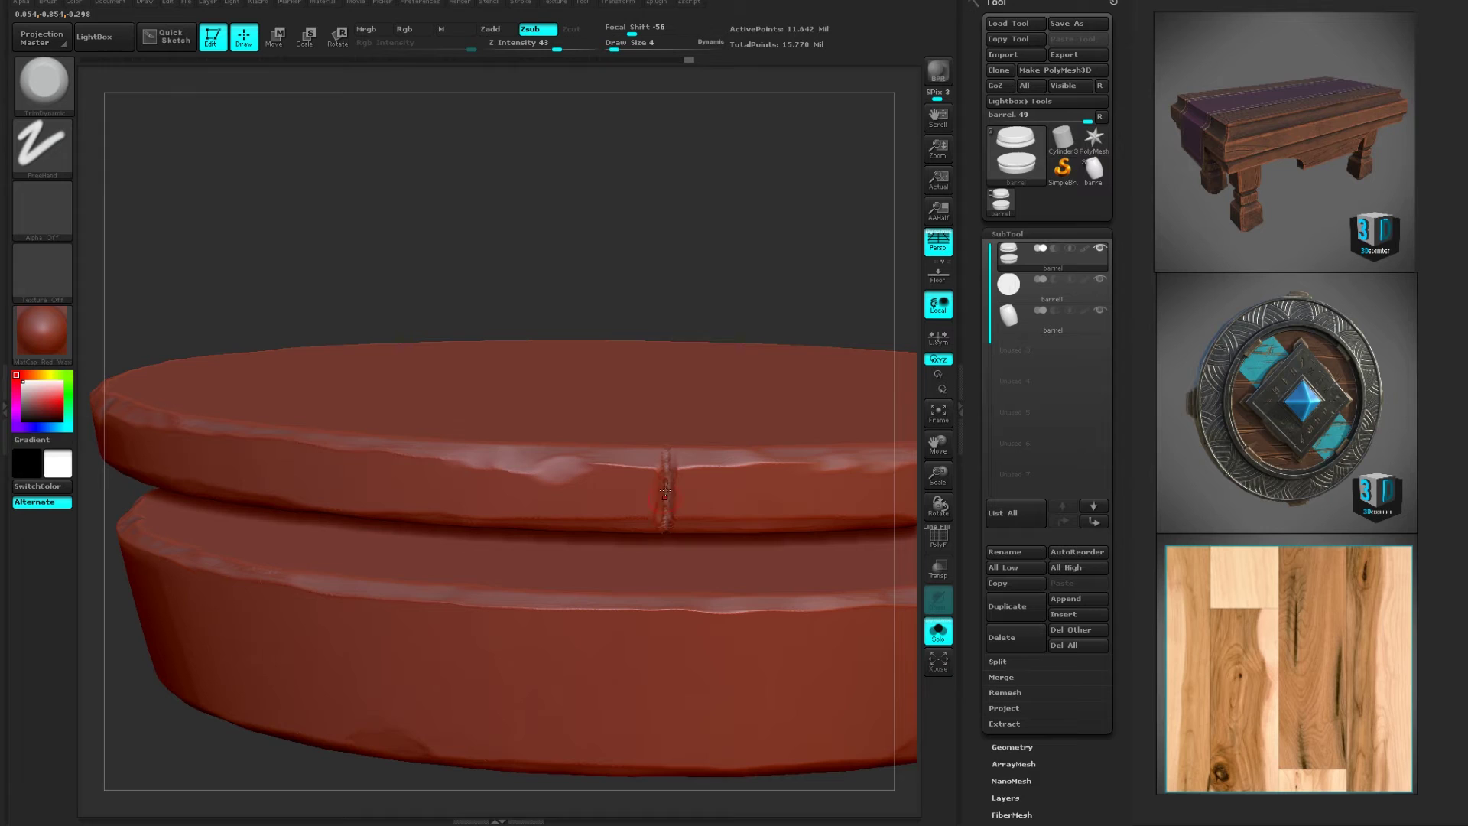
pyautogui.moveTo(664, 493); pyautogui.dragTo(663, 451)
pyautogui.moveTo(729, 275); pyautogui.dragTo(734, 278)
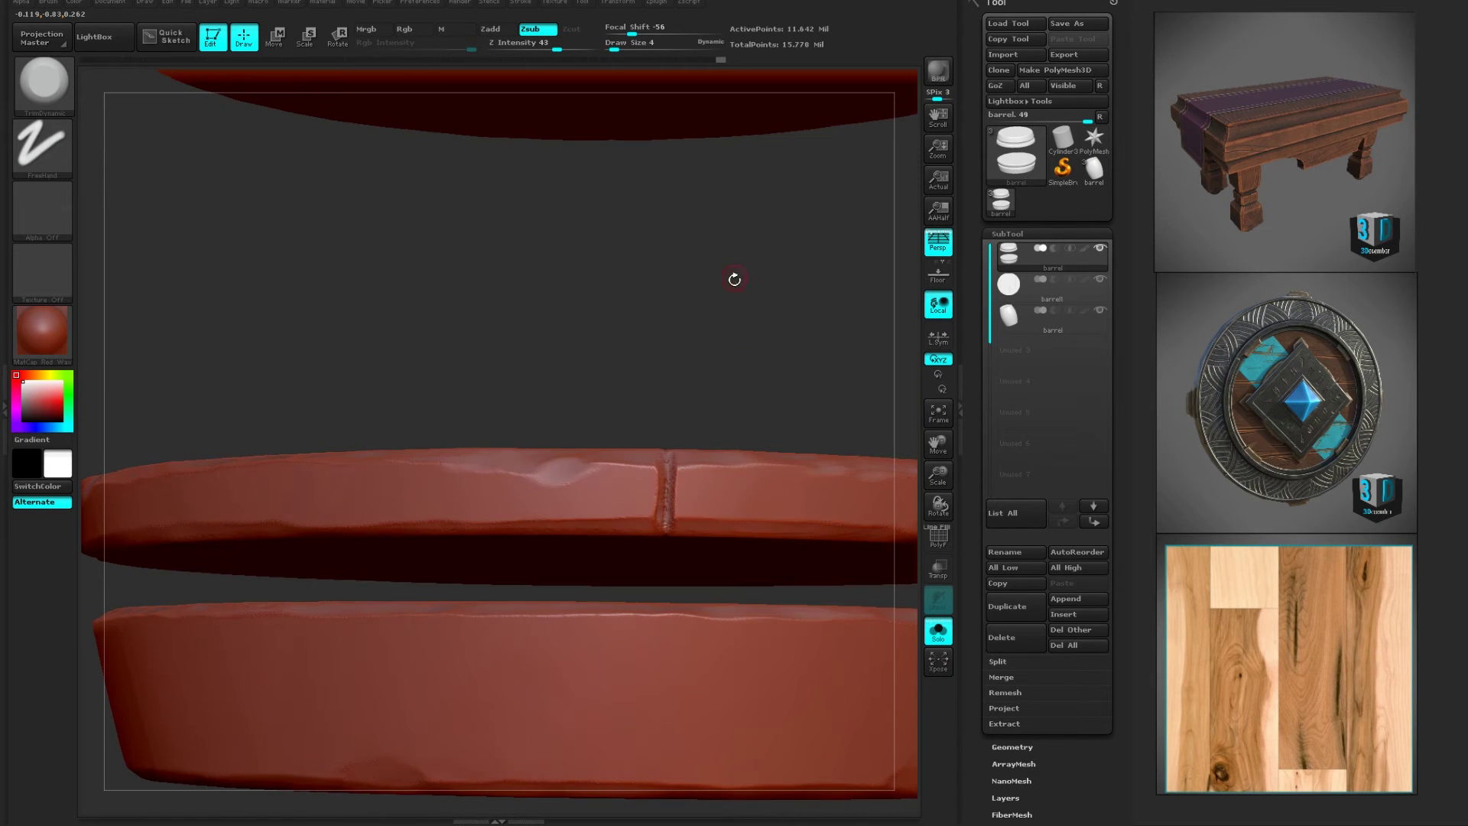
# - Deepen the narrow hoop's seam with the Orb_Cracks brush at draw size 3 and carve an aligned seam down the wide bottom hoop
pyautogui.press('b')
pyautogui.press('o')
pyautogui.press('c')
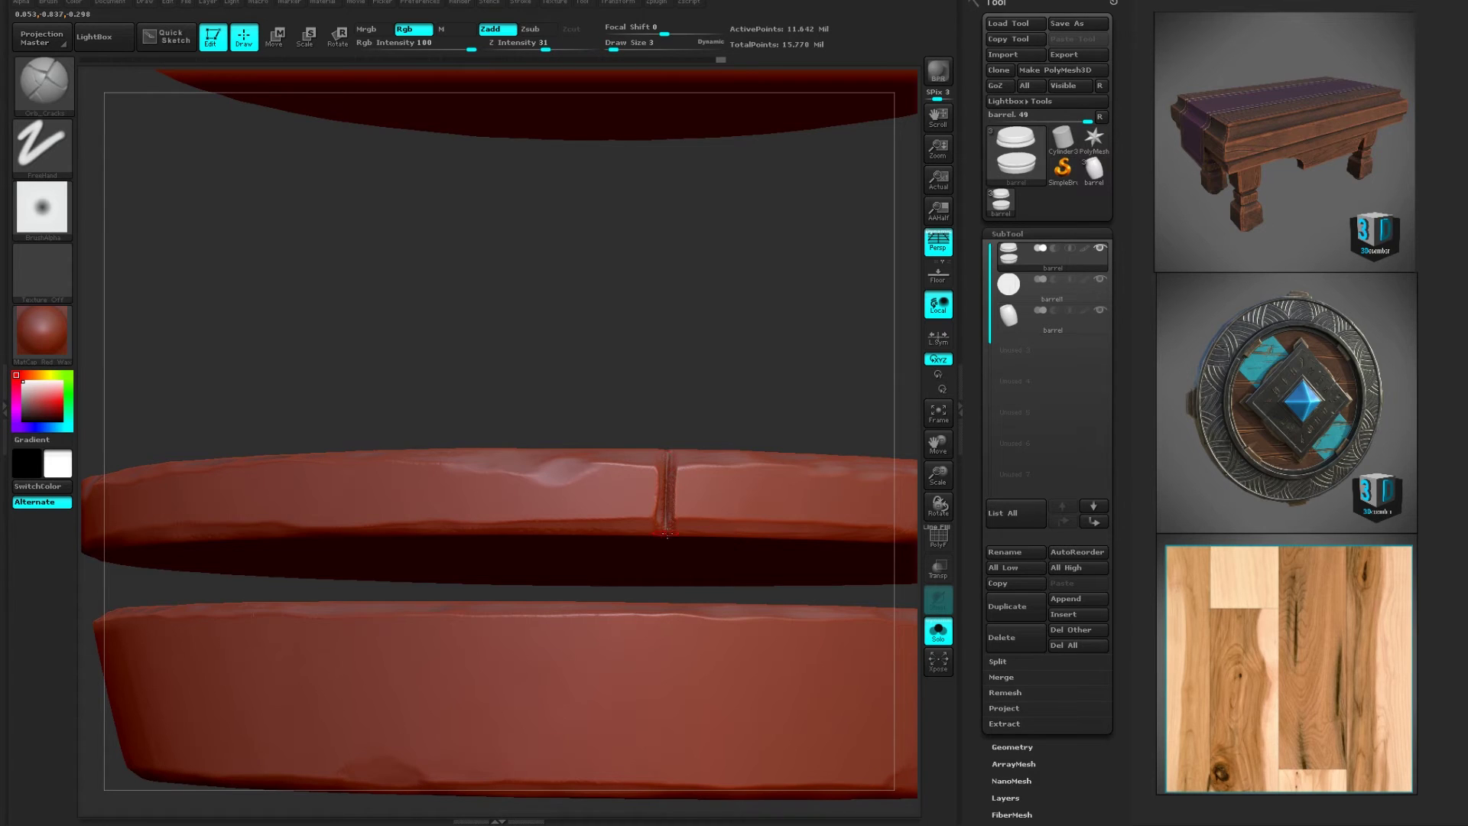
pyautogui.moveTo(733, 364); pyautogui.dragTo(704, 451)
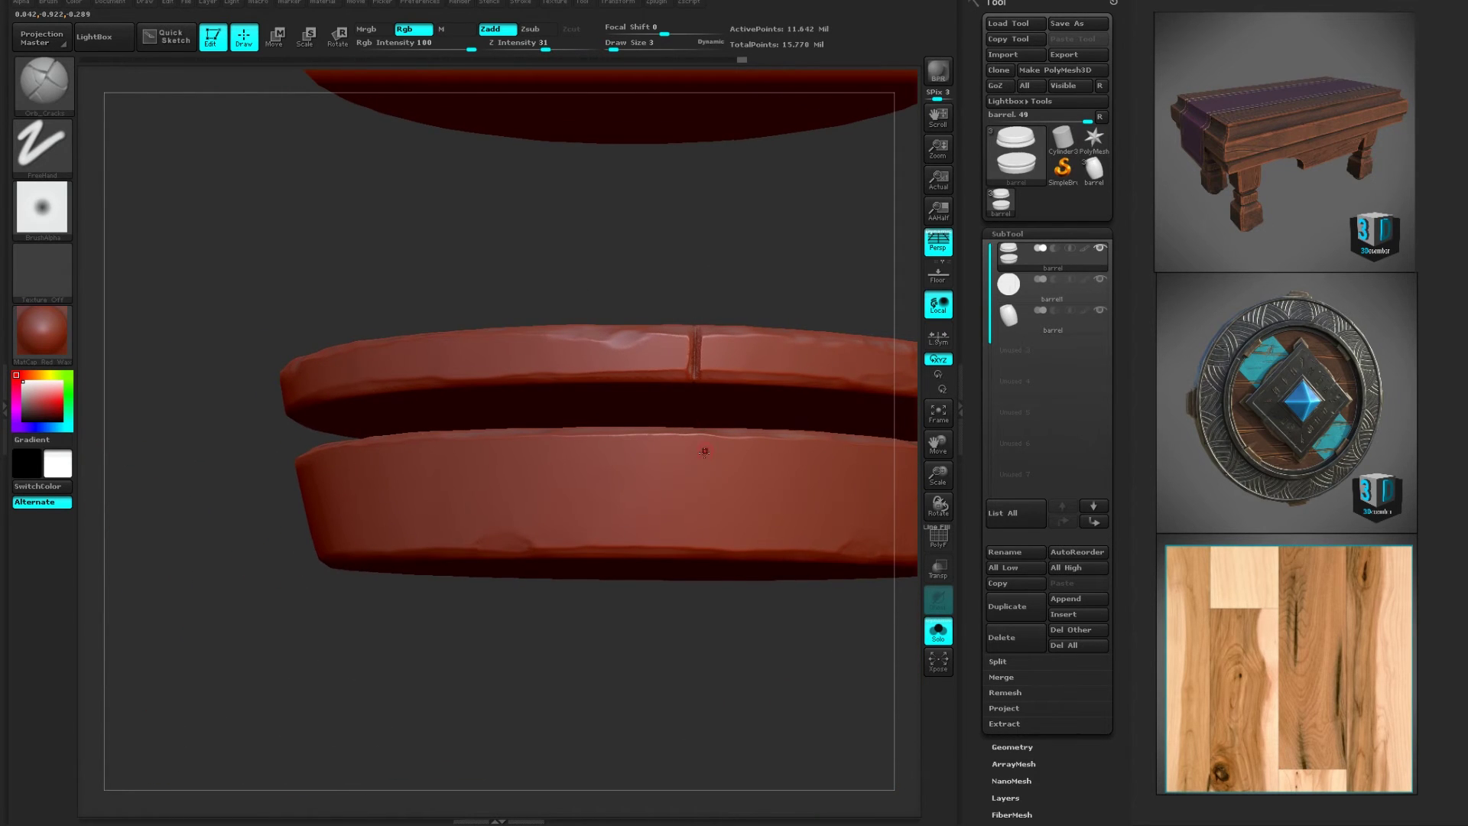
pyautogui.moveTo(692, 549); pyautogui.dragTo(691, 527)
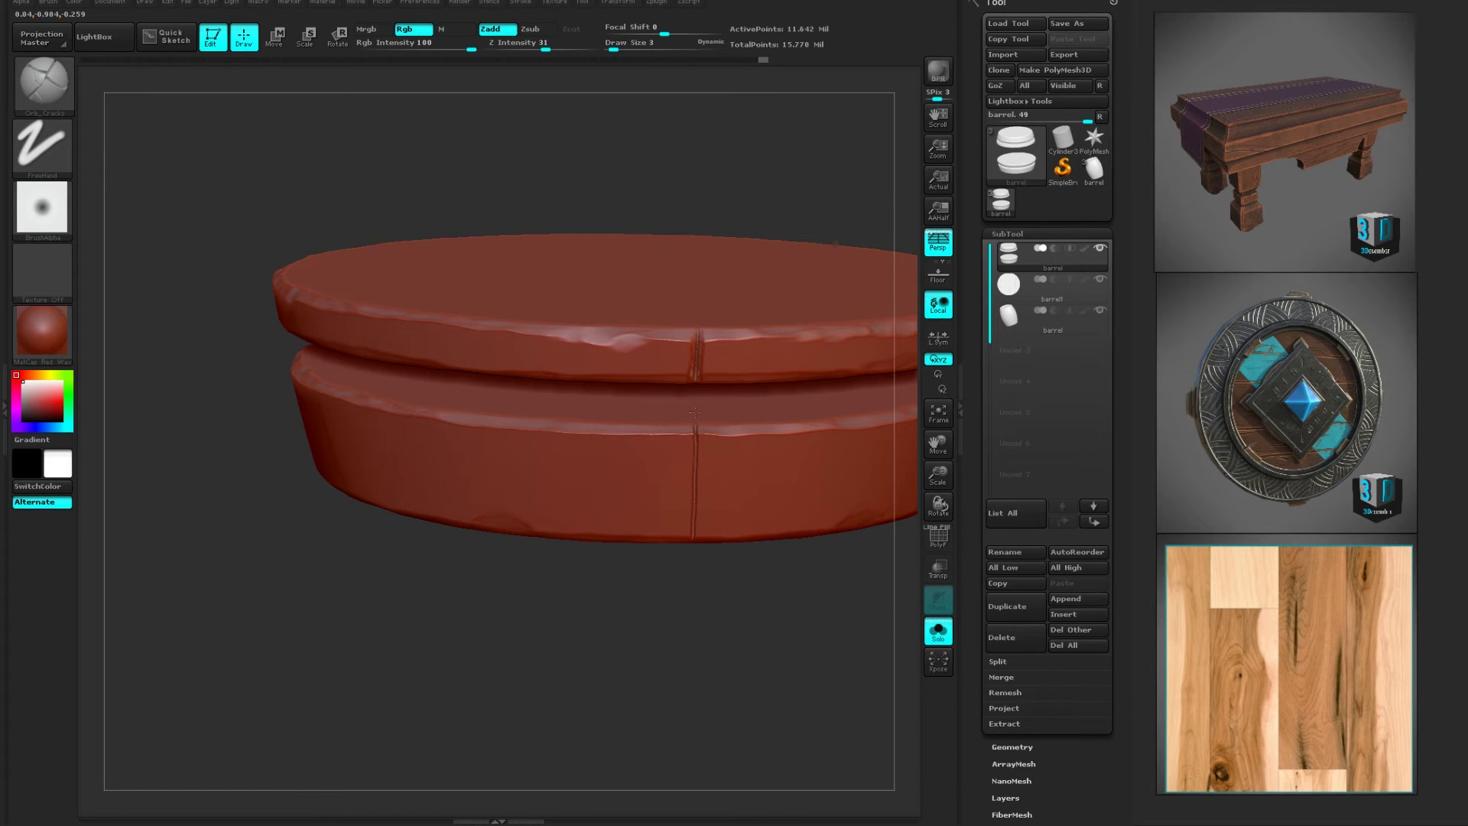
pyautogui.moveTo(690, 573); pyautogui.dragTo(694, 353)
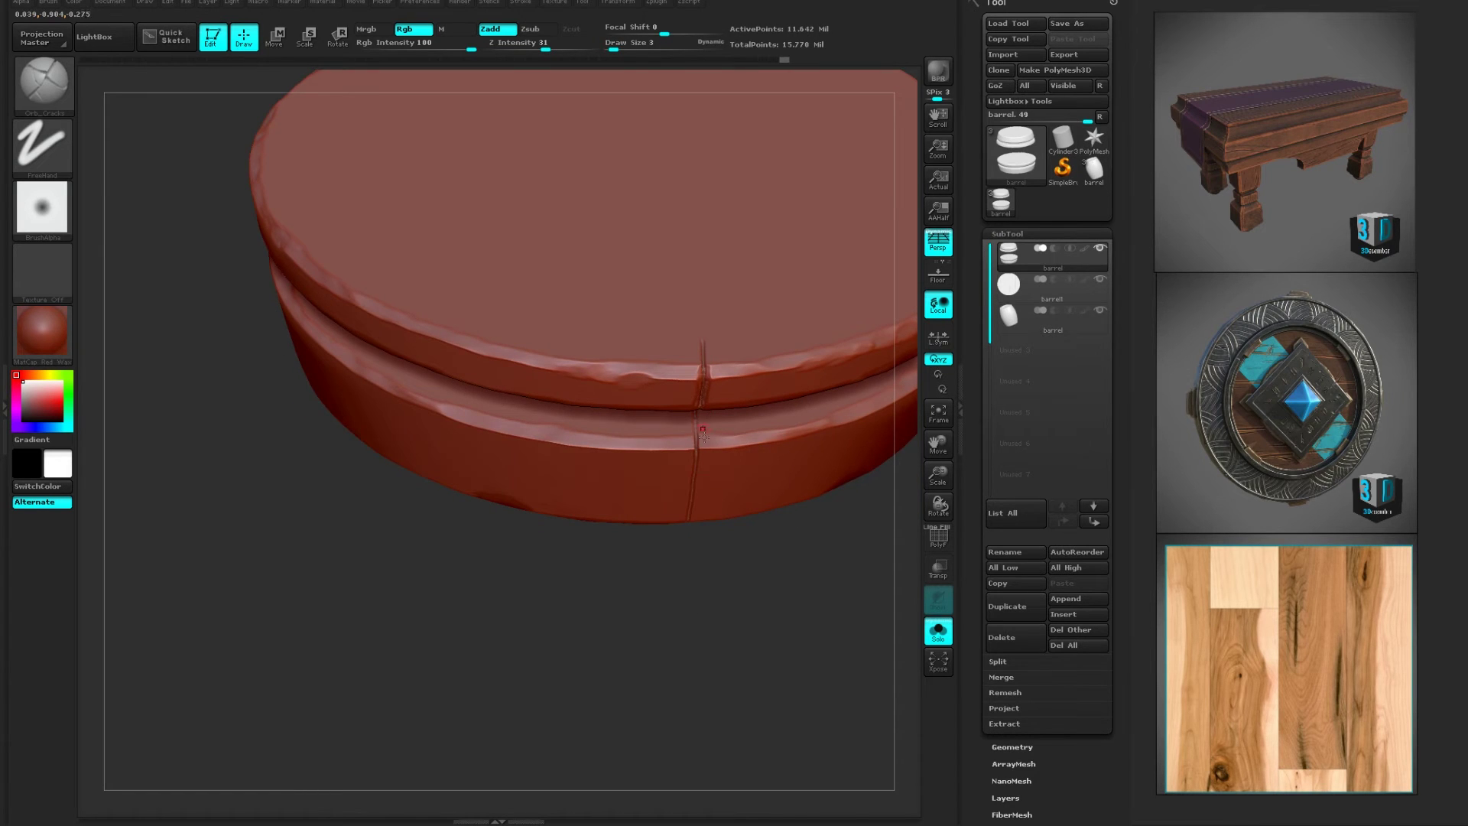
pyautogui.moveTo(703, 432); pyautogui.dragTo(704, 366)
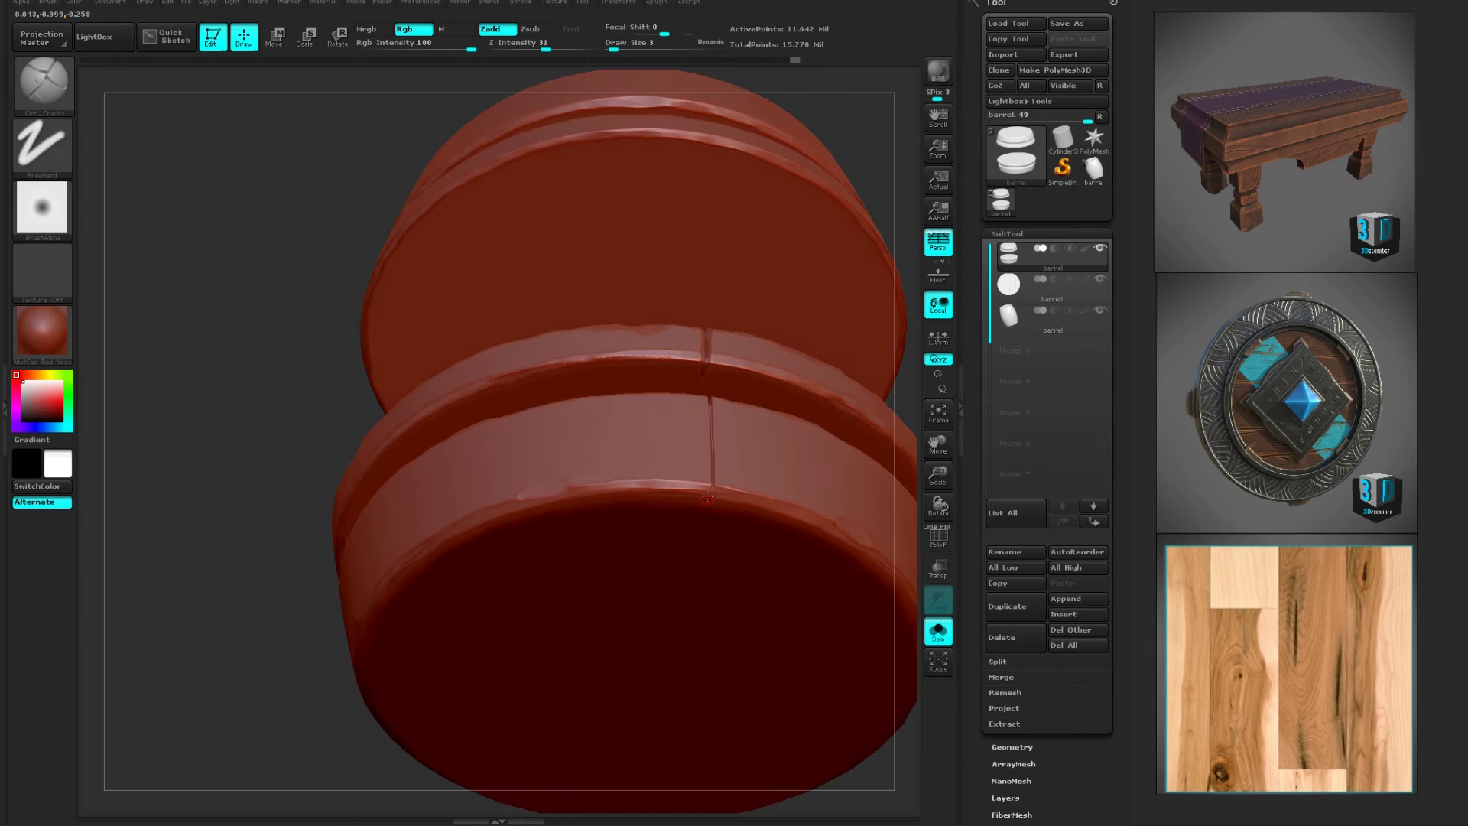
pyautogui.moveTo(368, 422); pyautogui.dragTo(315, 507)
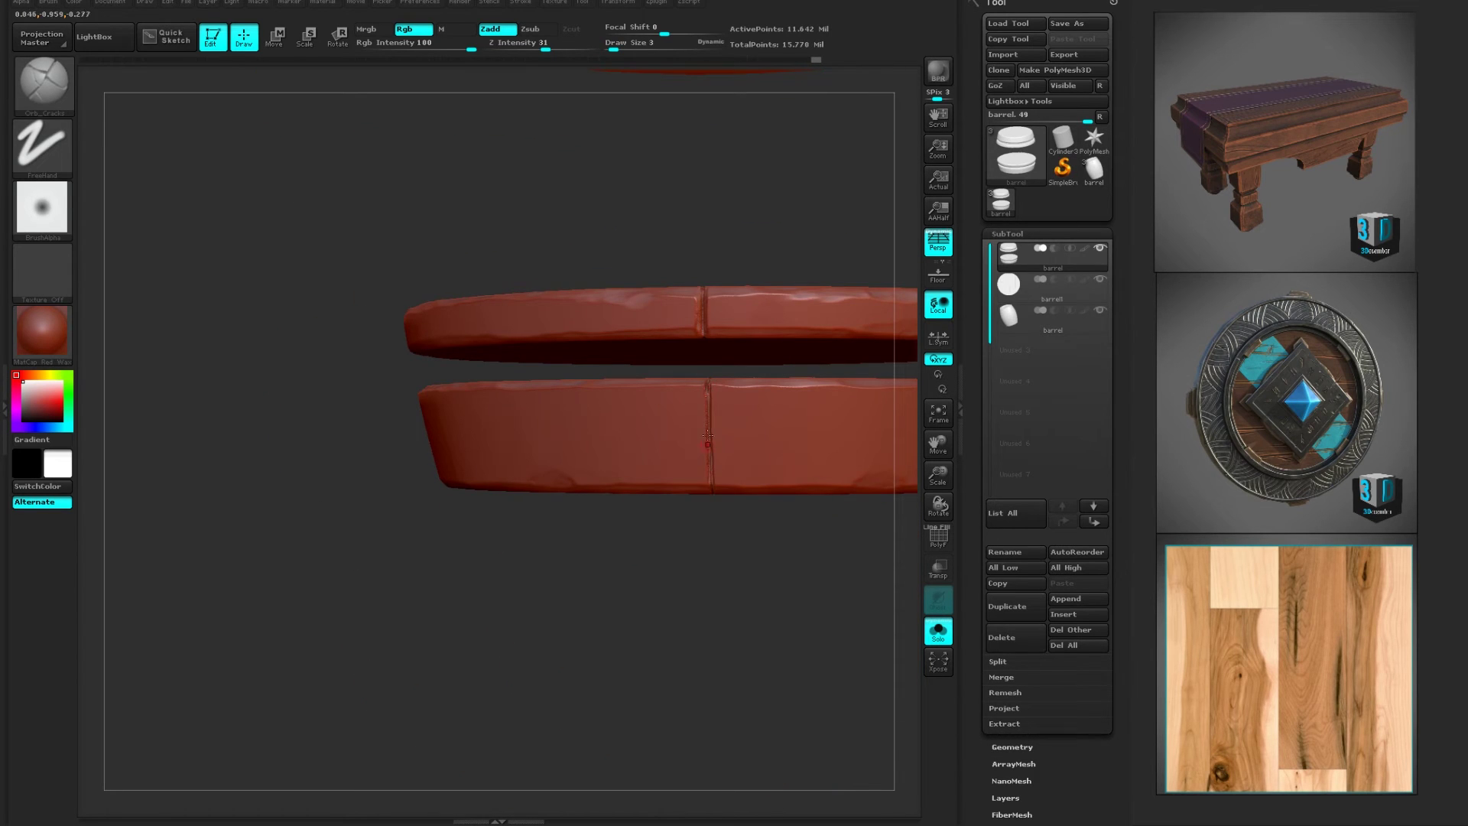
pyautogui.moveTo(708, 517)
pyautogui.mouseDown()
pyautogui.moveTo(702, 652)
pyautogui.moveTo(704, 492)
pyautogui.moveTo(687, 468)
pyautogui.moveTo(676, 556)
pyautogui.moveTo(682, 478)
pyautogui.moveTo(661, 539)
pyautogui.moveTo(665, 509)
pyautogui.mouseUp()
pyautogui.moveTo(659, 571)
pyautogui.keyDown('ctrl'); pyautogui.mouseDown()
pyautogui.moveTo(652, 490)
pyautogui.moveTo(641, 552)
pyautogui.mouseUp(); pyautogui.keyUp('ctrl')
pyautogui.moveTo(699, 518); pyautogui.dragTo(703, 537, button='right')
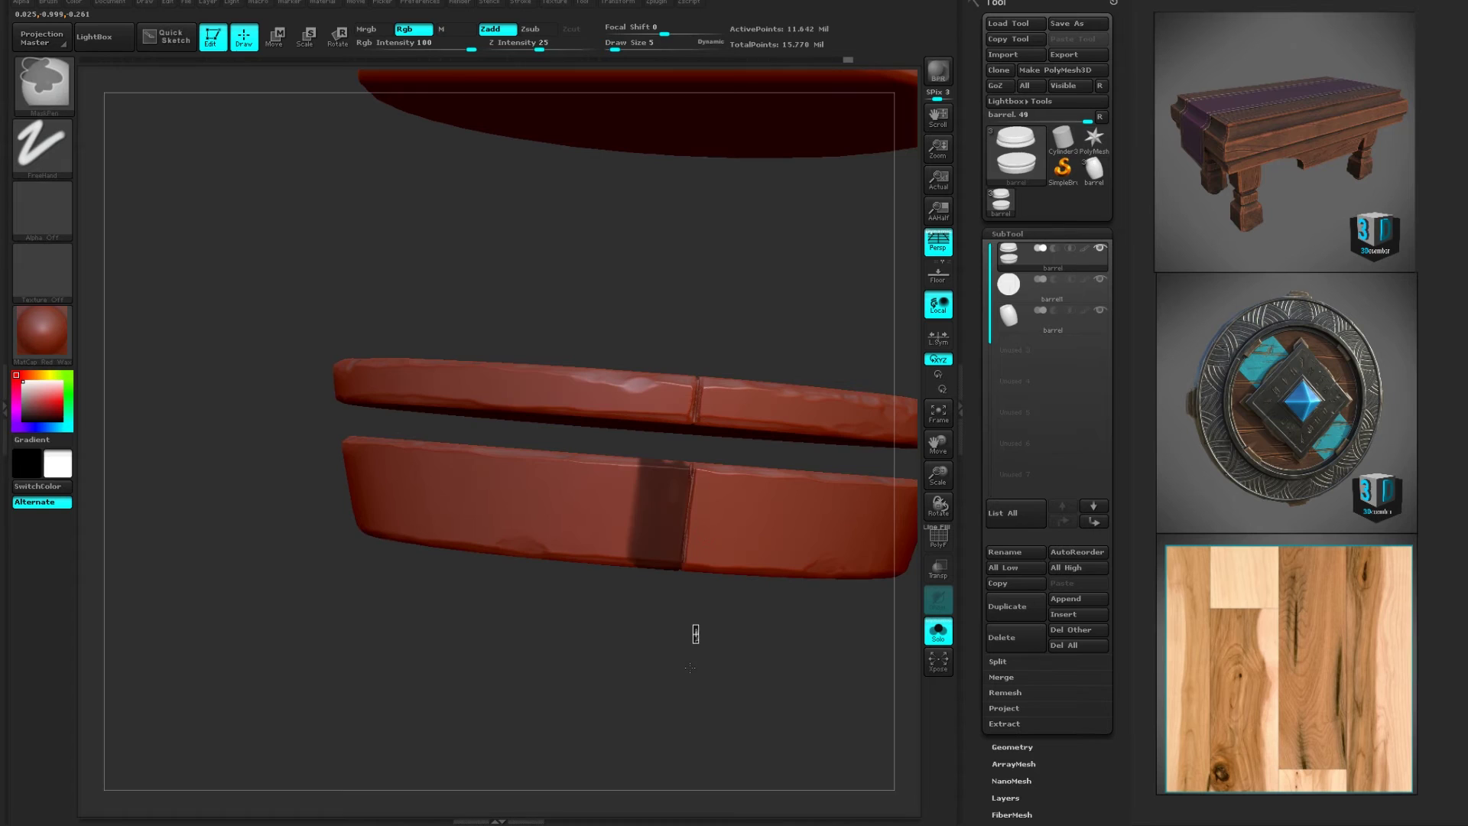
pyautogui.keyDown('ctrl'); pyautogui.moveTo(695, 633); pyautogui.dragTo(698, 434); pyautogui.keyUp('ctrl')
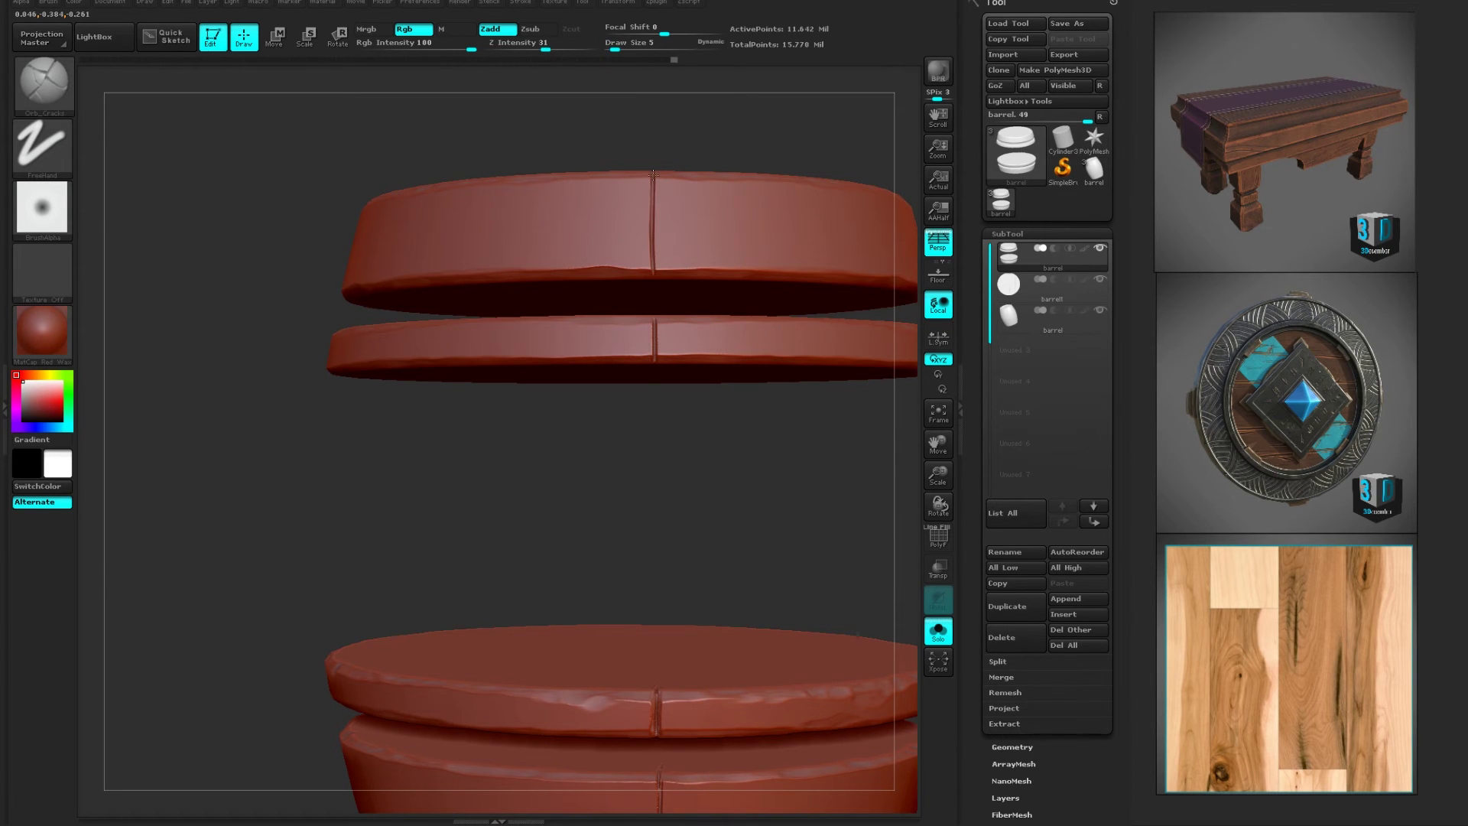
# - Carve the vertical seams of both upper hoops over their edges at draw size 5, and undo the last stroke
pyautogui.moveTo(655, 419); pyautogui.dragTo(677, 247)
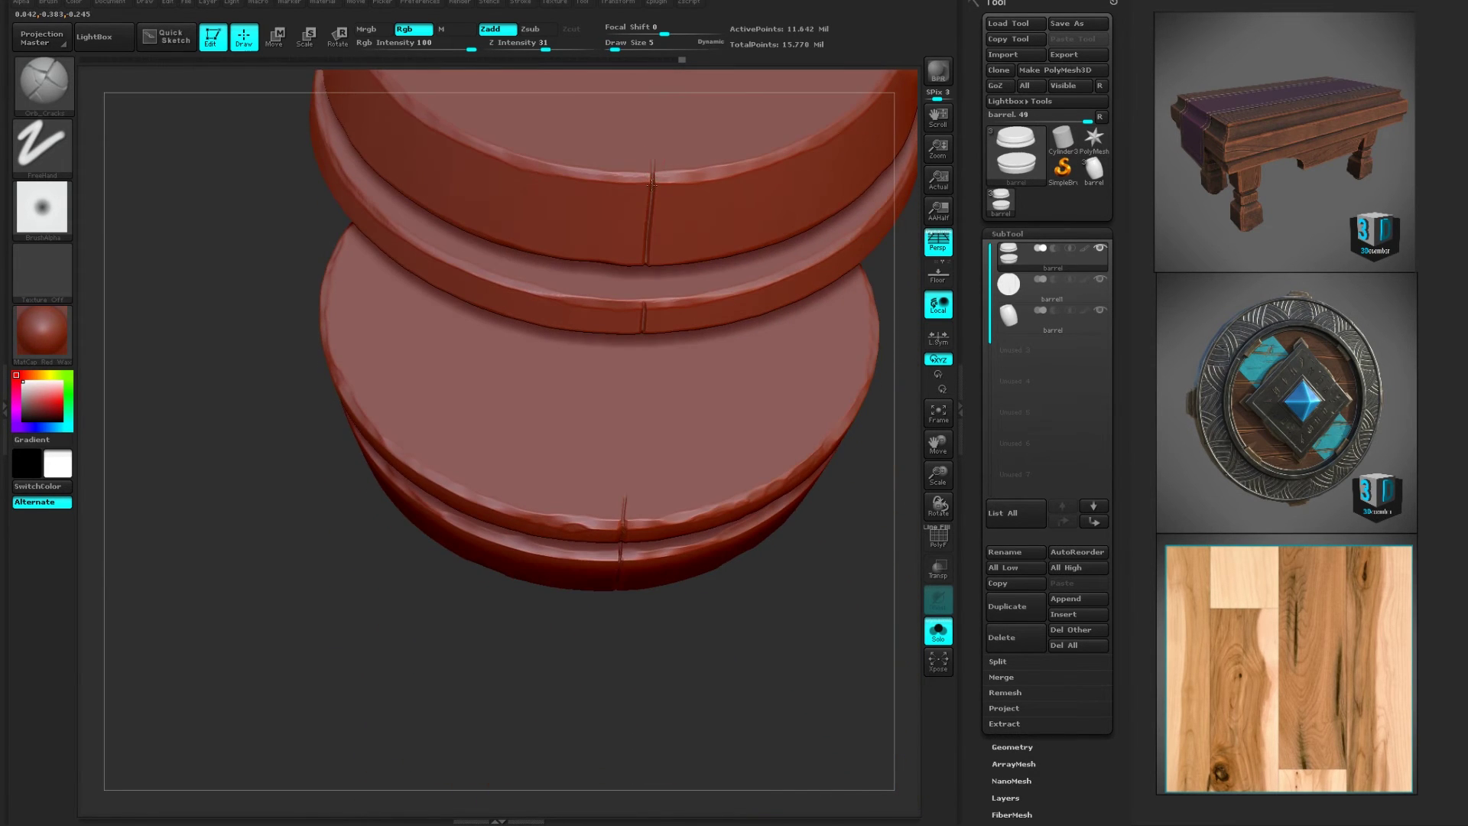
pyautogui.moveTo(727, 583); pyautogui.dragTo(720, 348)
pyautogui.moveTo(642, 515); pyautogui.dragTo(656, 306)
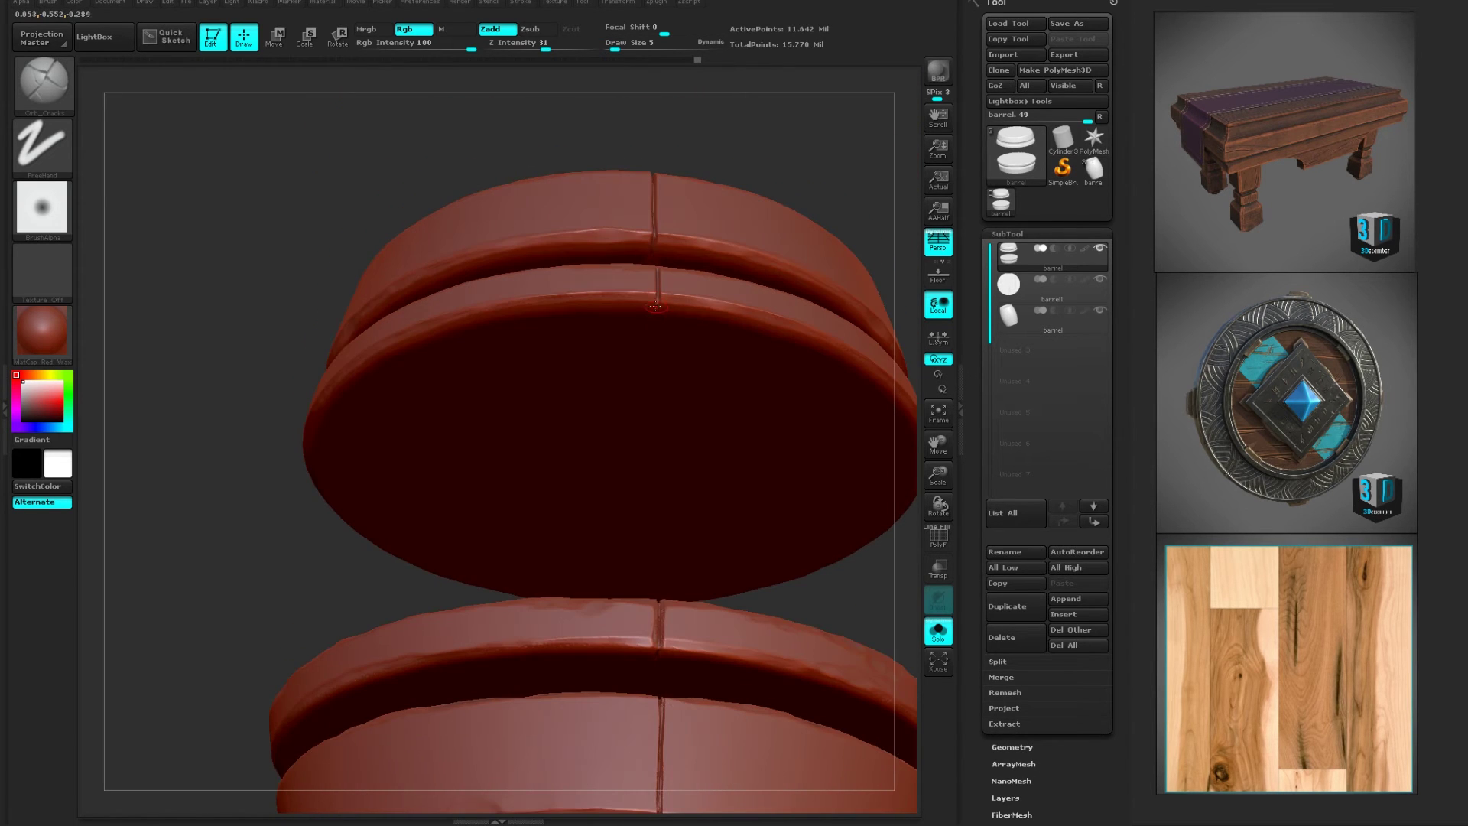
pyautogui.moveTo(787, 151); pyautogui.dragTo(796, 156)
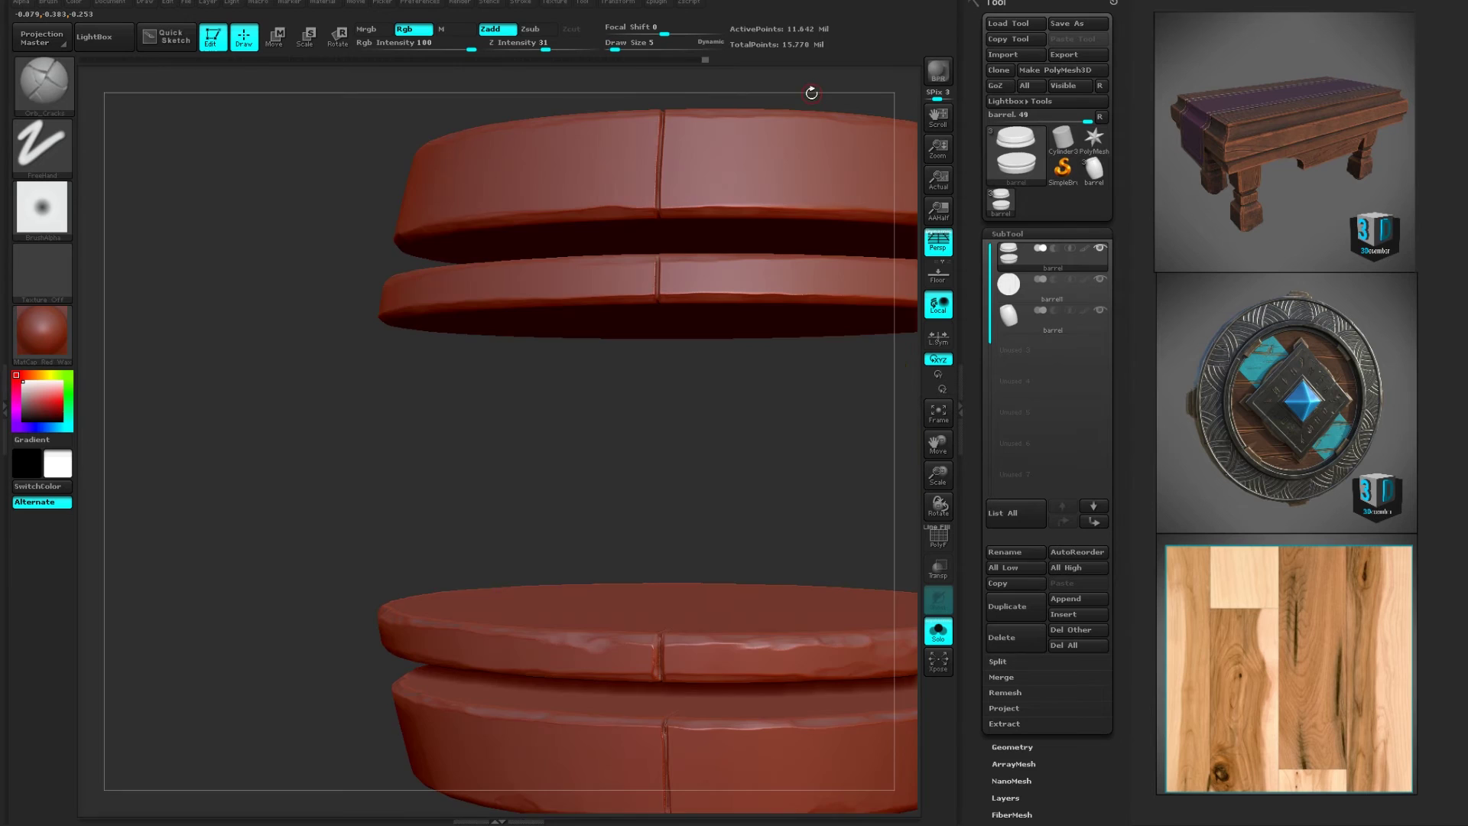
pyautogui.hotkey('ctrl', 'z')
pyautogui.moveTo(811, 92)
pyautogui.keyDown('alt'); pyautogui.mouseDown()
pyautogui.moveTo(803, 69)
pyautogui.moveTo(841, 83)
pyautogui.mouseUp(); pyautogui.keyUp('alt')
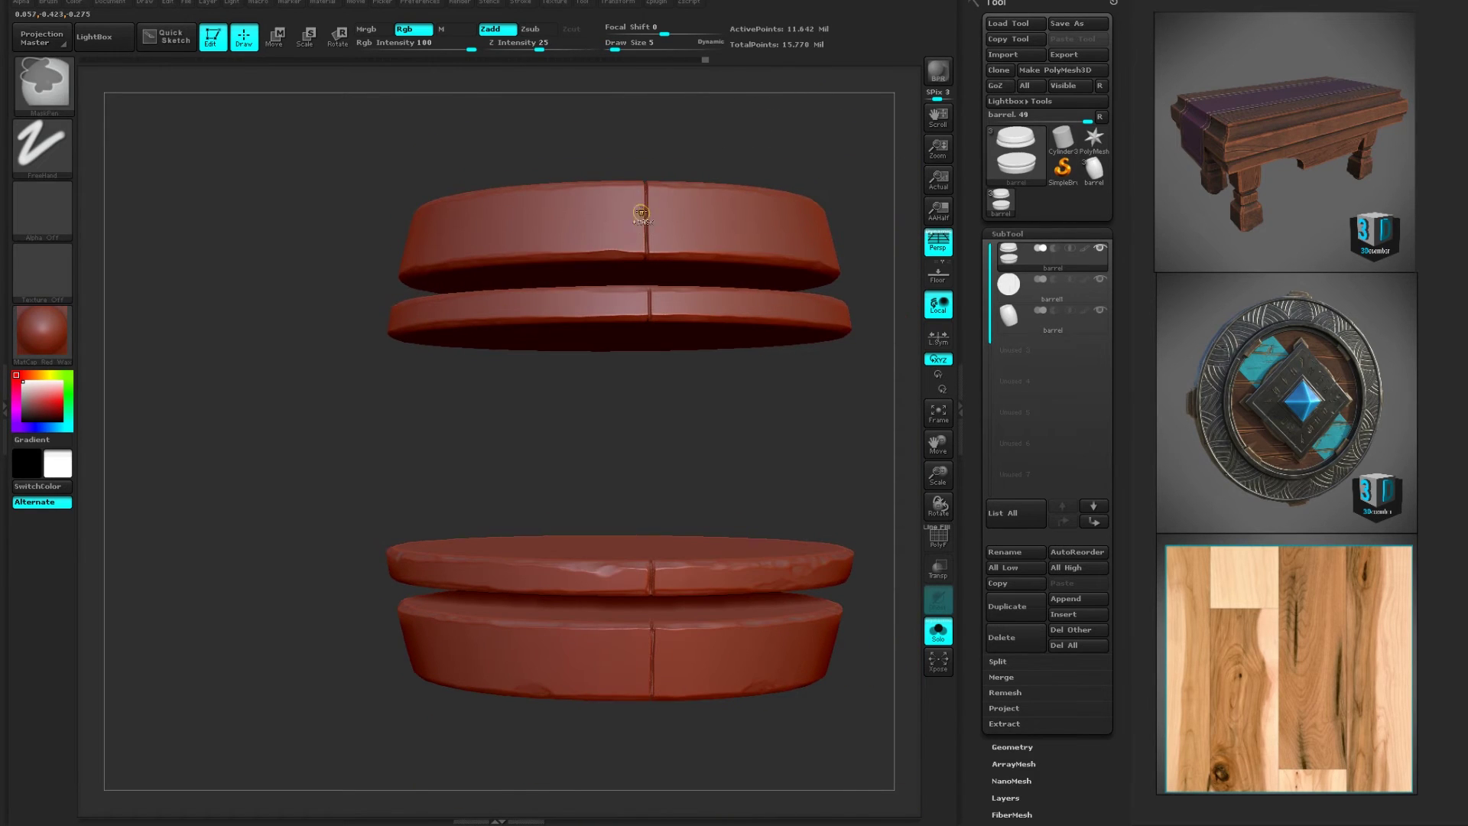
# - Mask a narrow vertical strip alongside the seam on each of the four hoops
pyautogui.moveTo(641, 212)
pyautogui.keyDown('ctrl'); pyautogui.mouseDown()
pyautogui.moveTo(639, 253)
pyautogui.moveTo(627, 199)
pyautogui.moveTo(619, 252)
pyautogui.moveTo(613, 199)
pyautogui.moveTo(637, 302)
pyautogui.moveTo(616, 336)
pyautogui.mouseUp(); pyautogui.keyUp('ctrl')
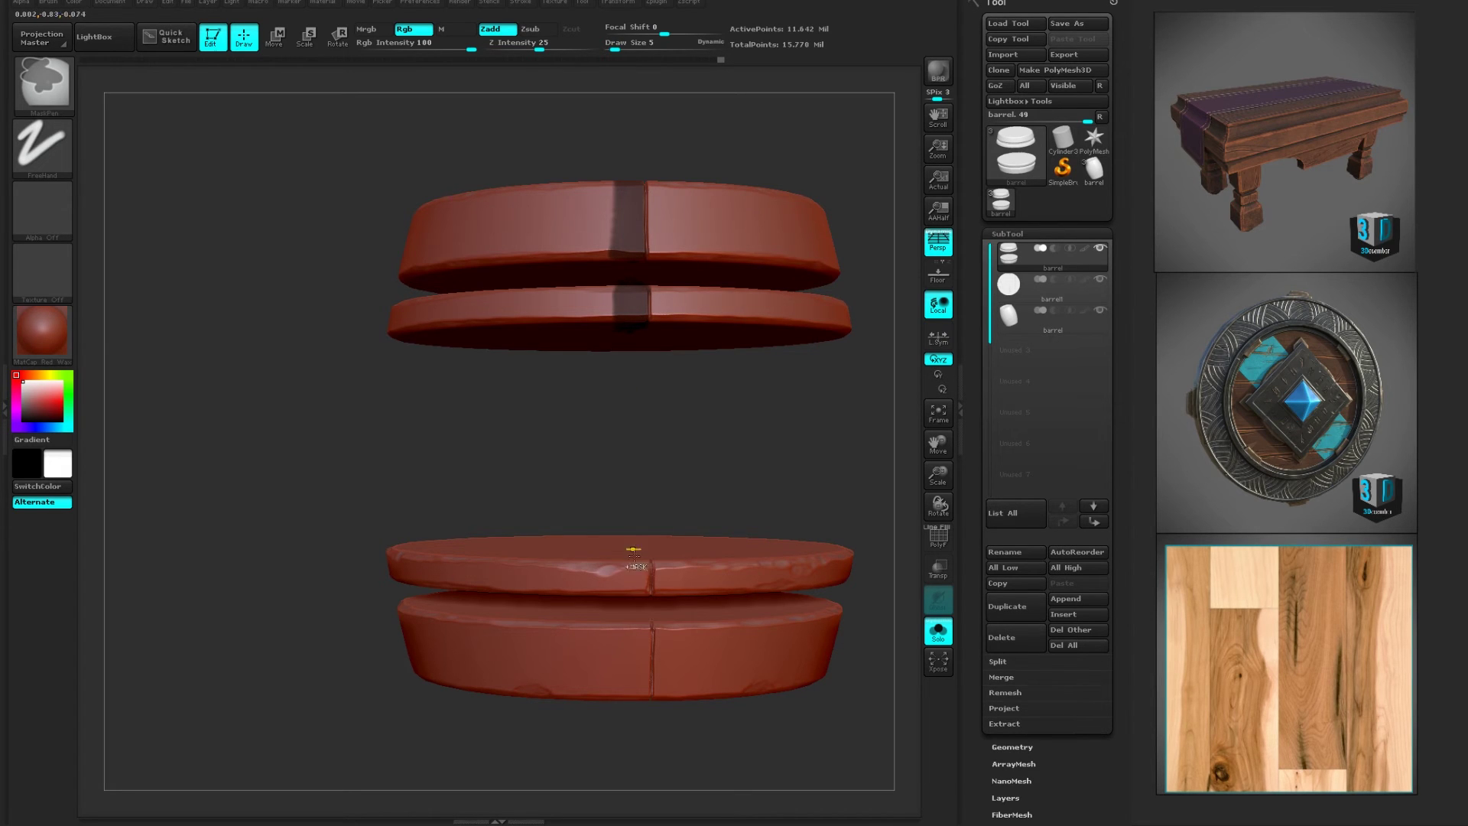
pyautogui.moveTo(639, 559)
pyautogui.keyDown('ctrl'); pyautogui.mouseDown()
pyautogui.moveTo(641, 598)
pyautogui.moveTo(626, 575)
pyautogui.moveTo(616, 589)
pyautogui.mouseUp(); pyautogui.keyUp('ctrl')
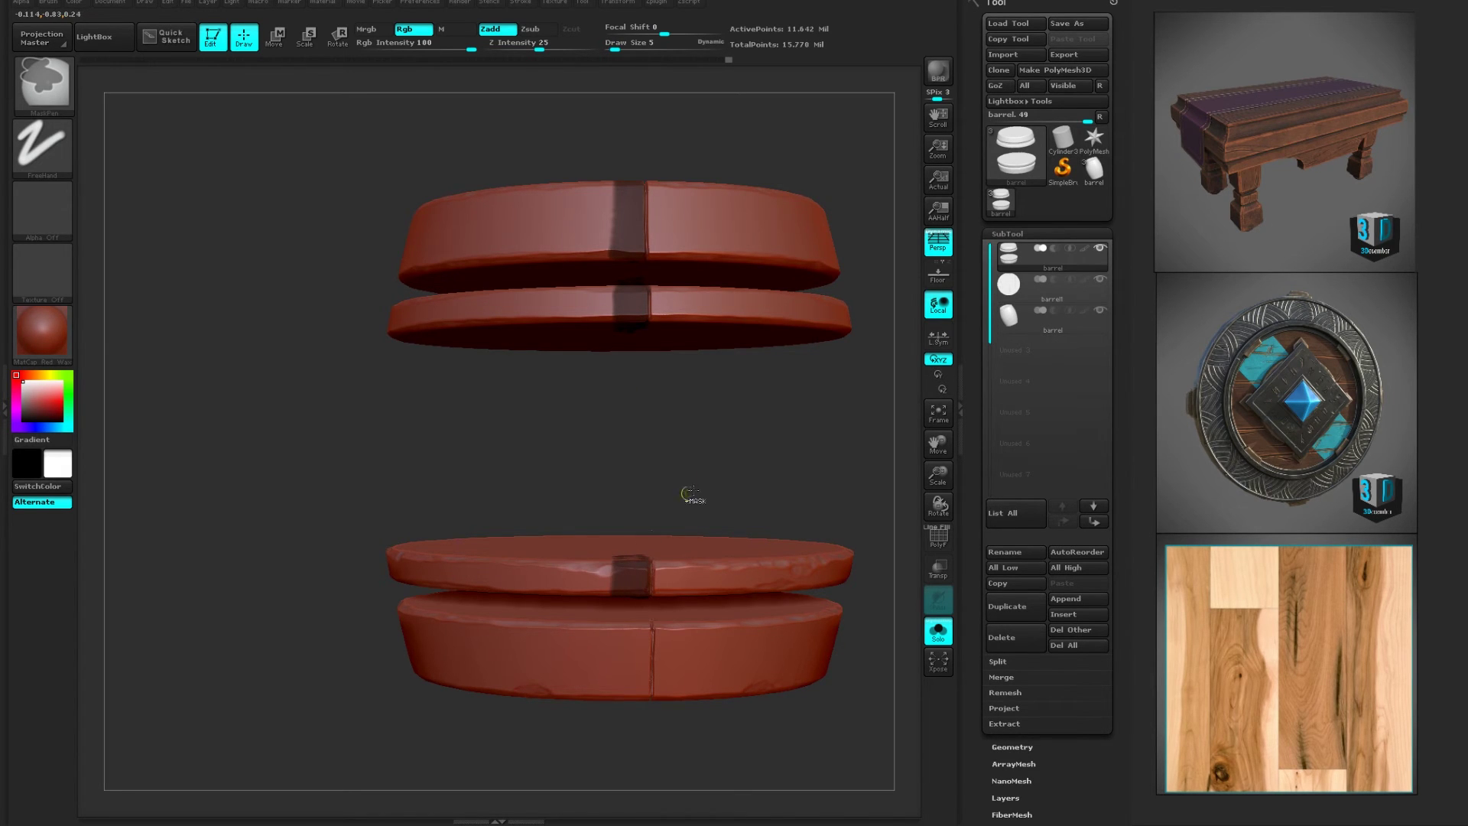
pyautogui.moveTo(691, 497); pyautogui.dragTo(698, 478)
pyautogui.moveTo(647, 610)
pyautogui.keyDown('ctrl'); pyautogui.mouseDown()
pyautogui.moveTo(630, 684)
pyautogui.moveTo(606, 606)
pyautogui.mouseUp(); pyautogui.keyUp('ctrl')
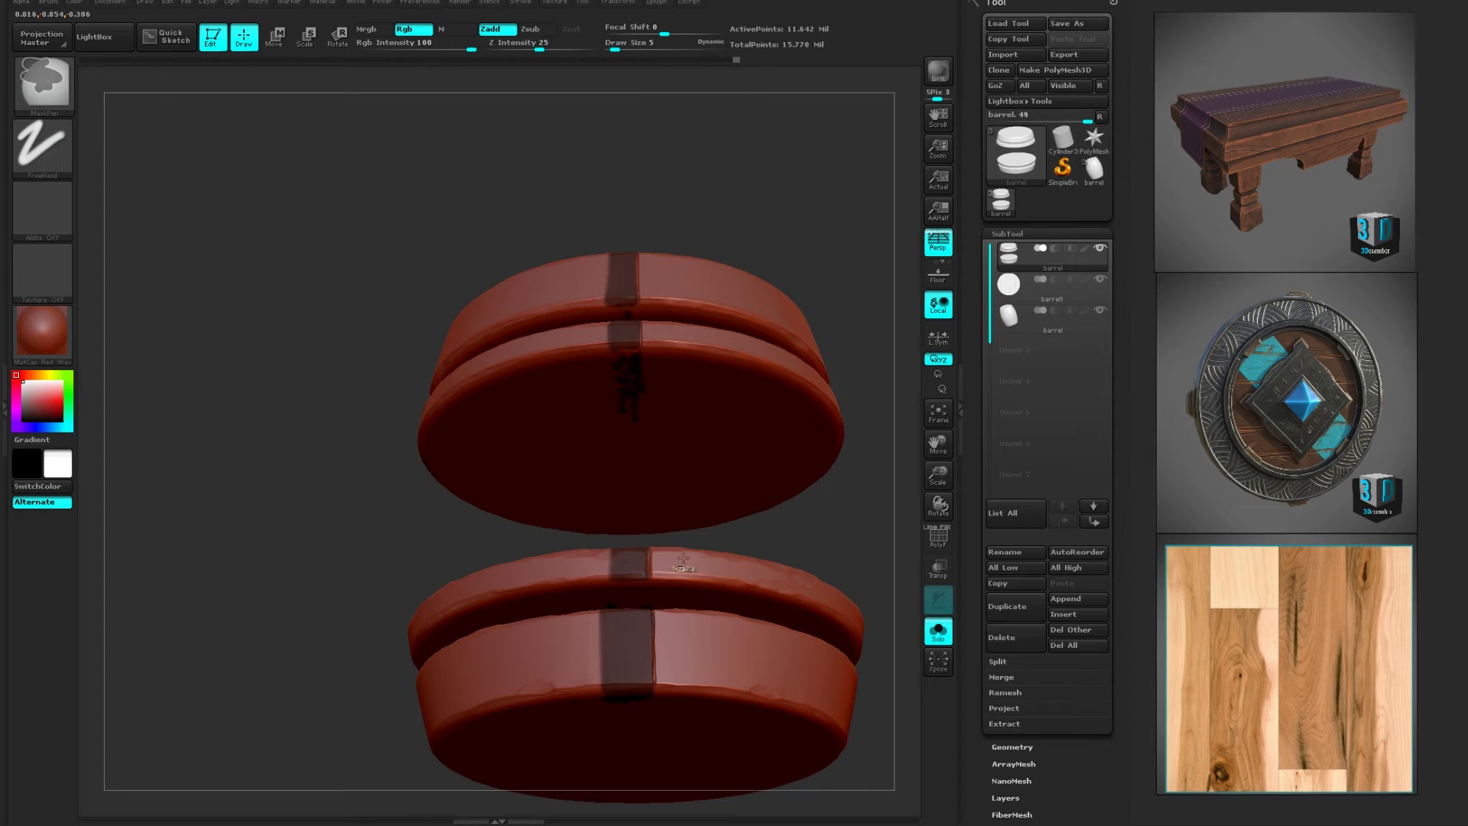
pyautogui.moveTo(687, 541)
pyautogui.mouseDown()
pyautogui.moveTo(681, 588)
pyautogui.moveTo(623, 593)
pyautogui.moveTo(634, 538)
pyautogui.mouseUp()
pyautogui.moveTo(731, 708); pyautogui.dragTo(705, 663)
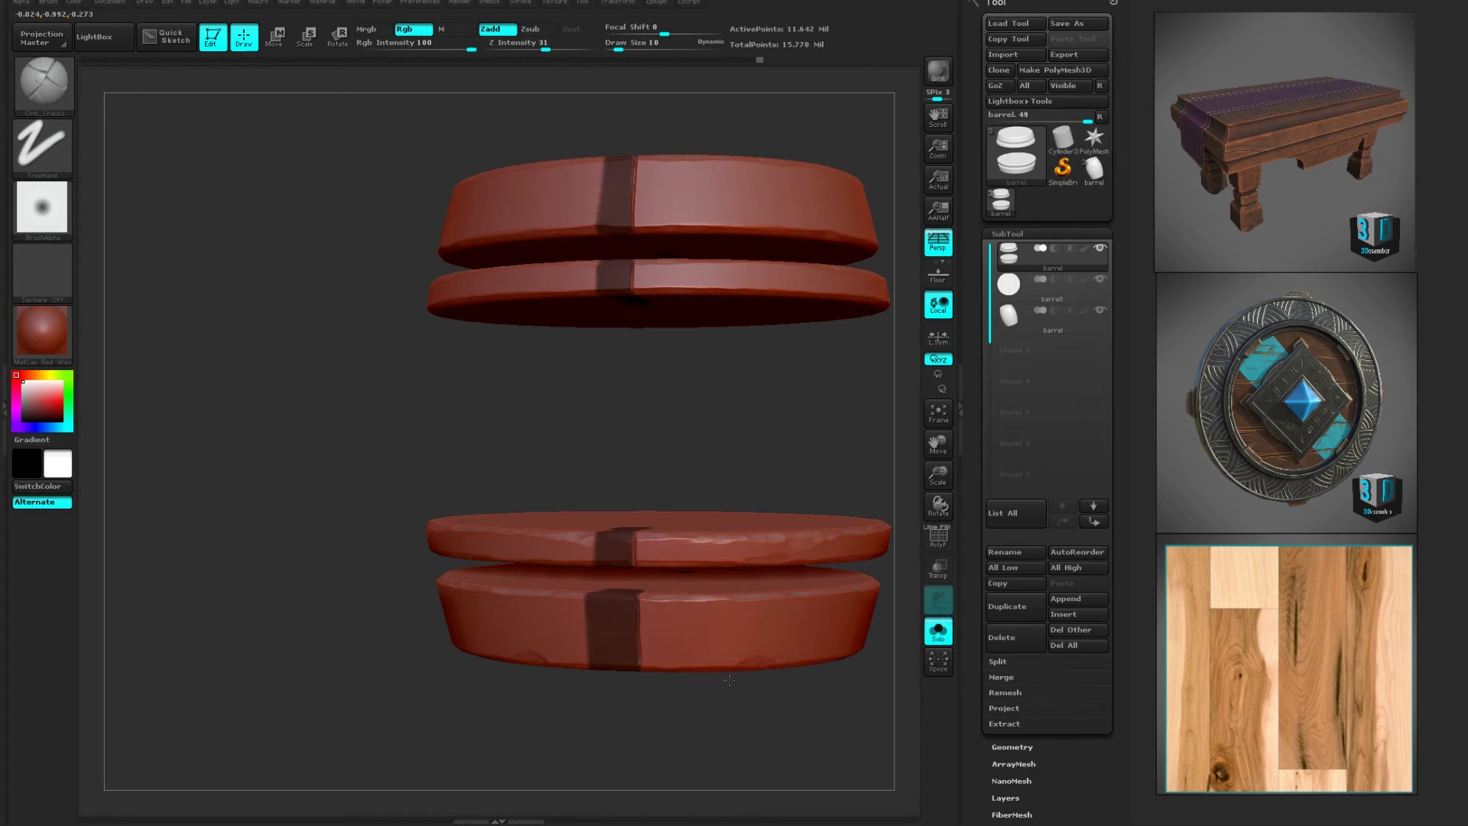
pyautogui.keyDown('ctrl'); pyautogui.moveTo(373, 412); pyautogui.dragTo(634, 726); pyautogui.keyUp('ctrl')
pyautogui.moveTo(761, 494)
pyautogui.mouseDown()
pyautogui.moveTo(776, 406)
pyautogui.moveTo(421, 538)
pyautogui.moveTo(569, 512)
pyautogui.mouseUp()
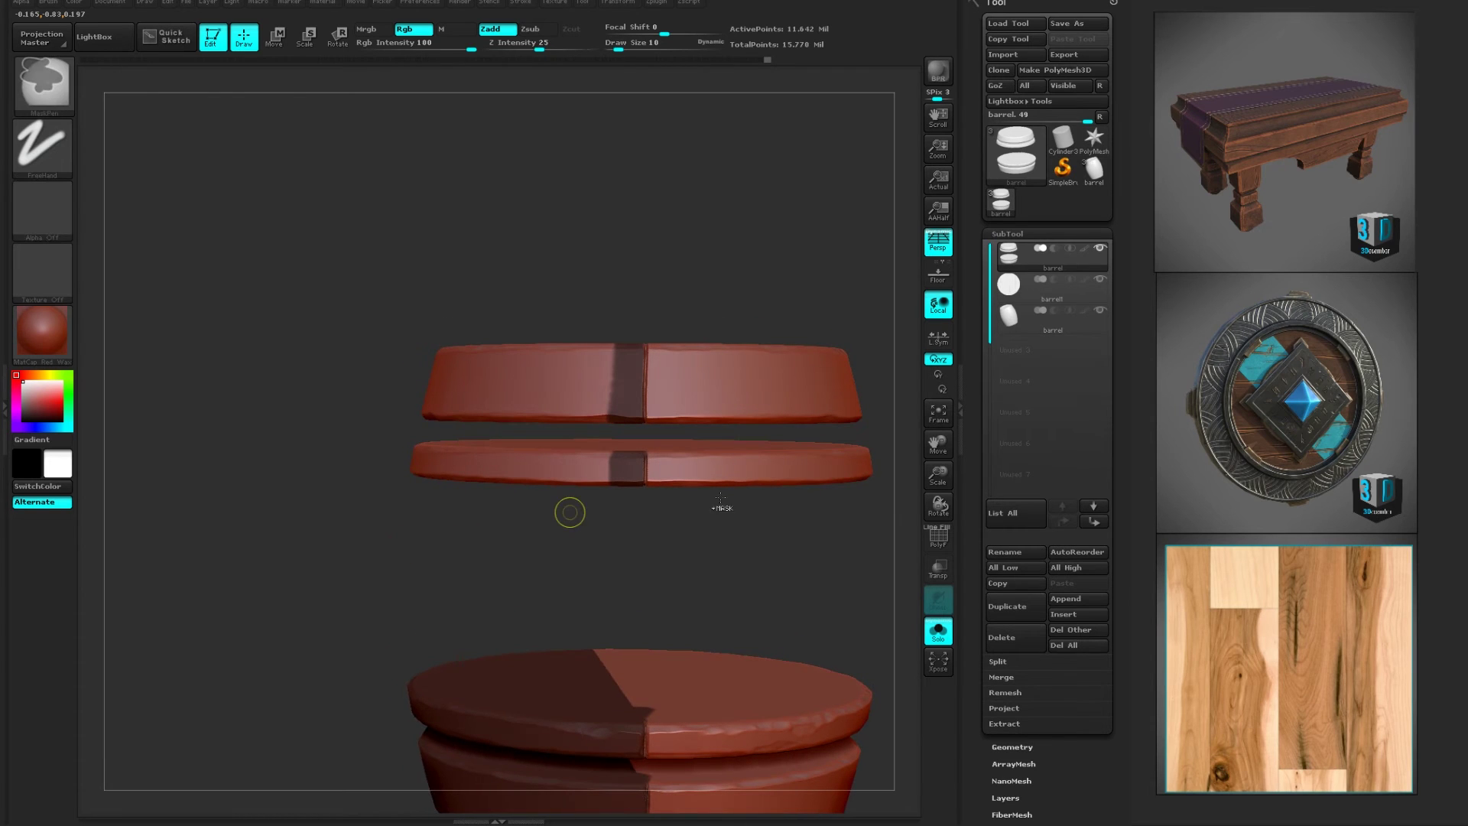
pyautogui.moveTo(740, 570)
pyautogui.keyDown('ctrl'); pyautogui.mouseDown()
pyautogui.moveTo(750, 557)
pyautogui.moveTo(759, 644)
pyautogui.mouseUp(); pyautogui.keyUp('ctrl')
# - Invert the mask and pull the unmasked seam strips of both upper hoops outward with the Move brush at draw size 26
pyautogui.keyDown('ctrl'); pyautogui.click(756, 556); pyautogui.keyUp('ctrl')
pyautogui.press('b')
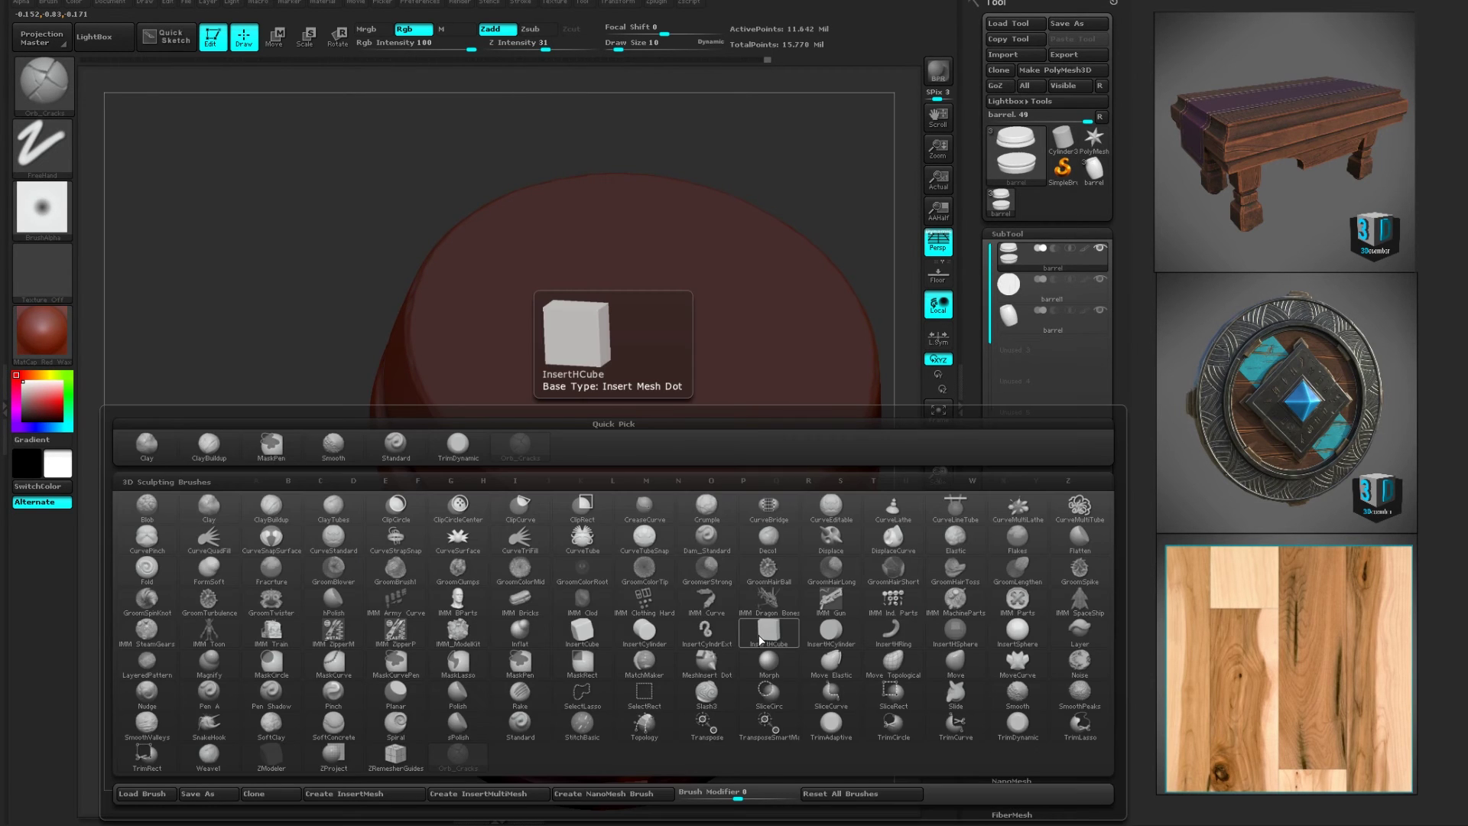
pyautogui.press('m')
pyautogui.press('v')
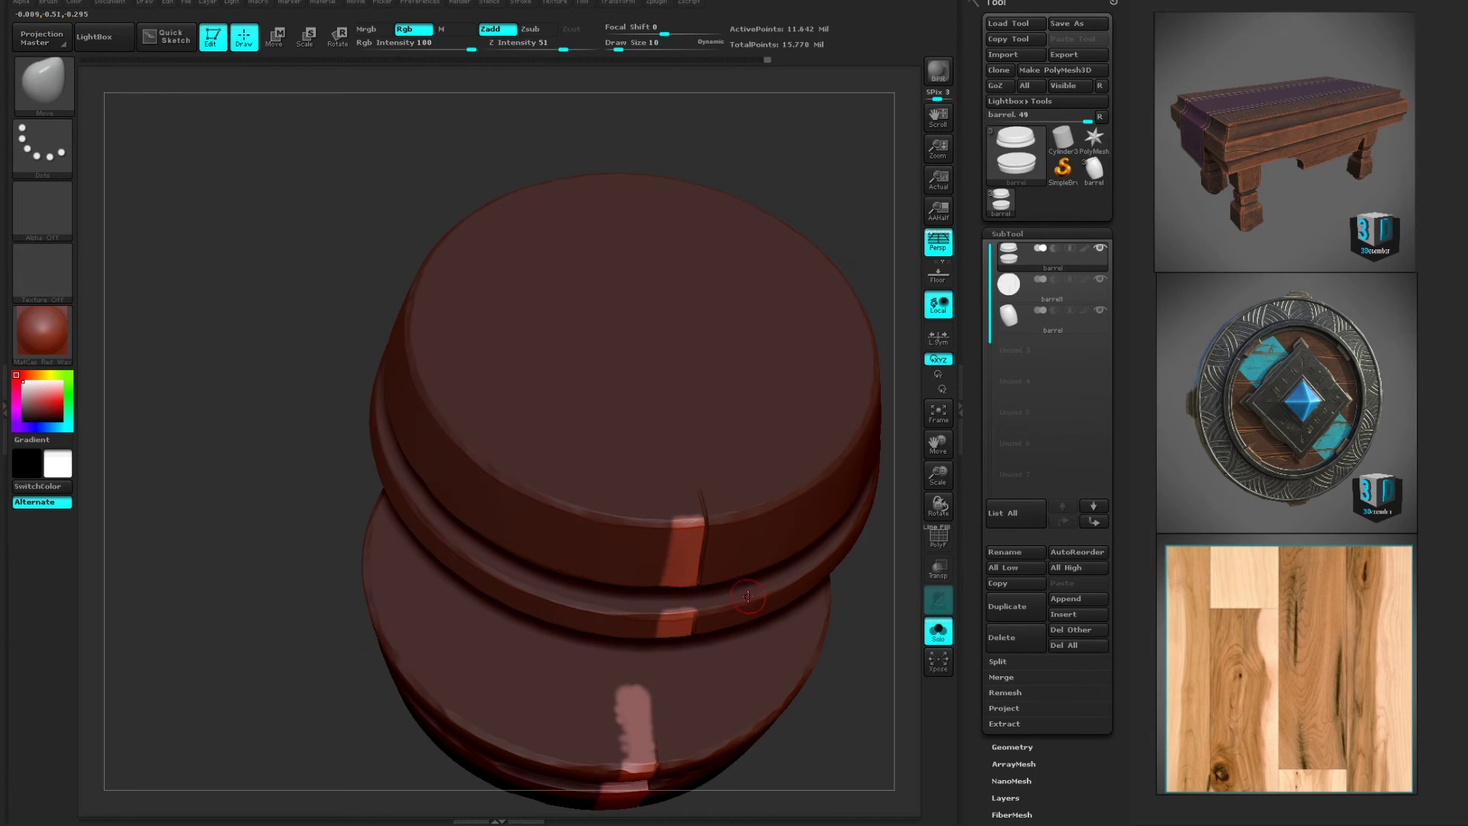
pyautogui.press(']')
pyautogui.moveTo(745, 522); pyautogui.dragTo(694, 646, button='right')
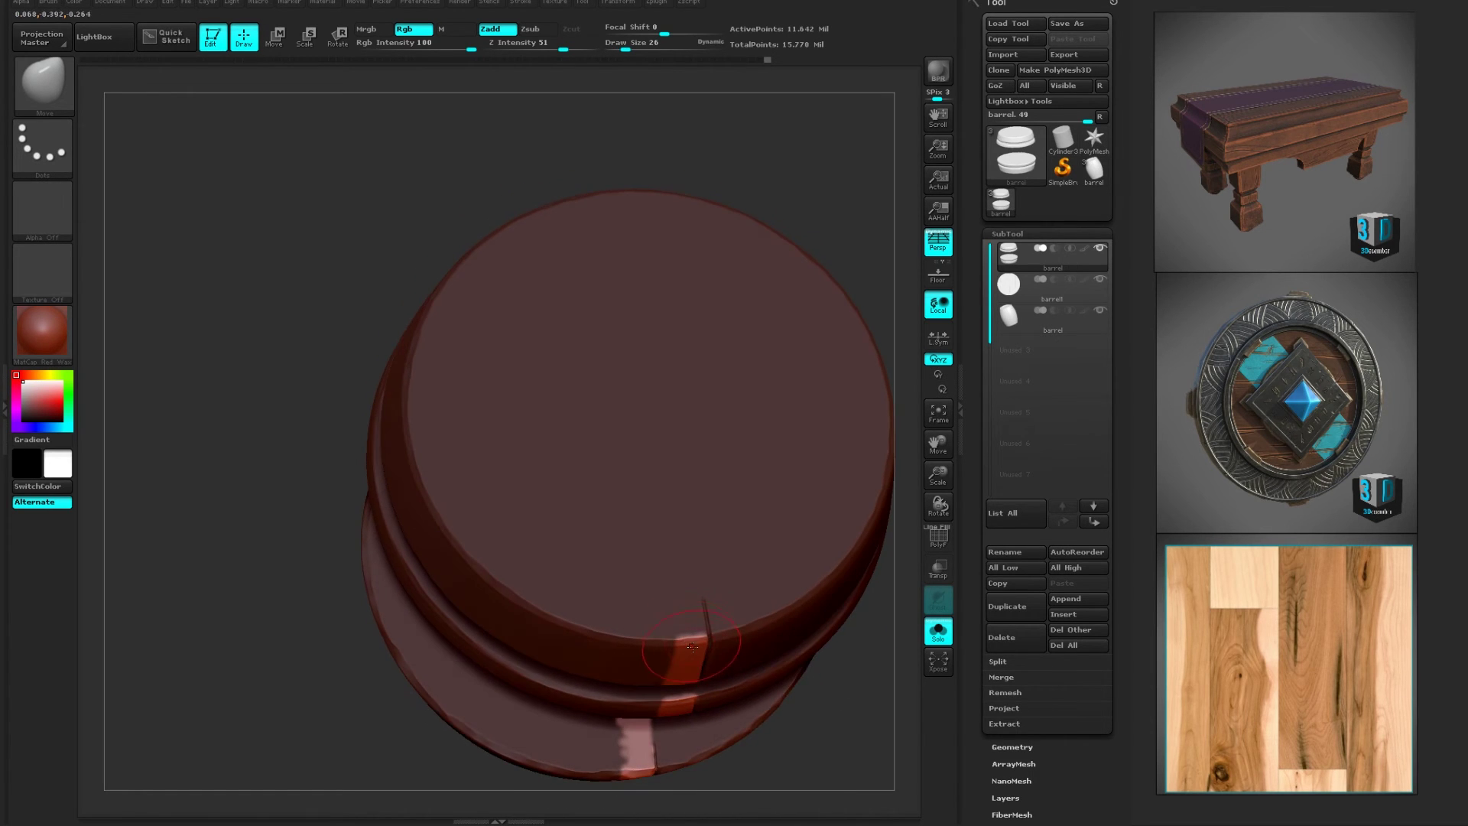
pyautogui.moveTo(693, 645)
pyautogui.mouseDown()
pyautogui.moveTo(692, 675)
pyautogui.moveTo(695, 653)
pyautogui.mouseUp()
pyautogui.moveTo(827, 801); pyautogui.dragTo(791, 501, button='right')
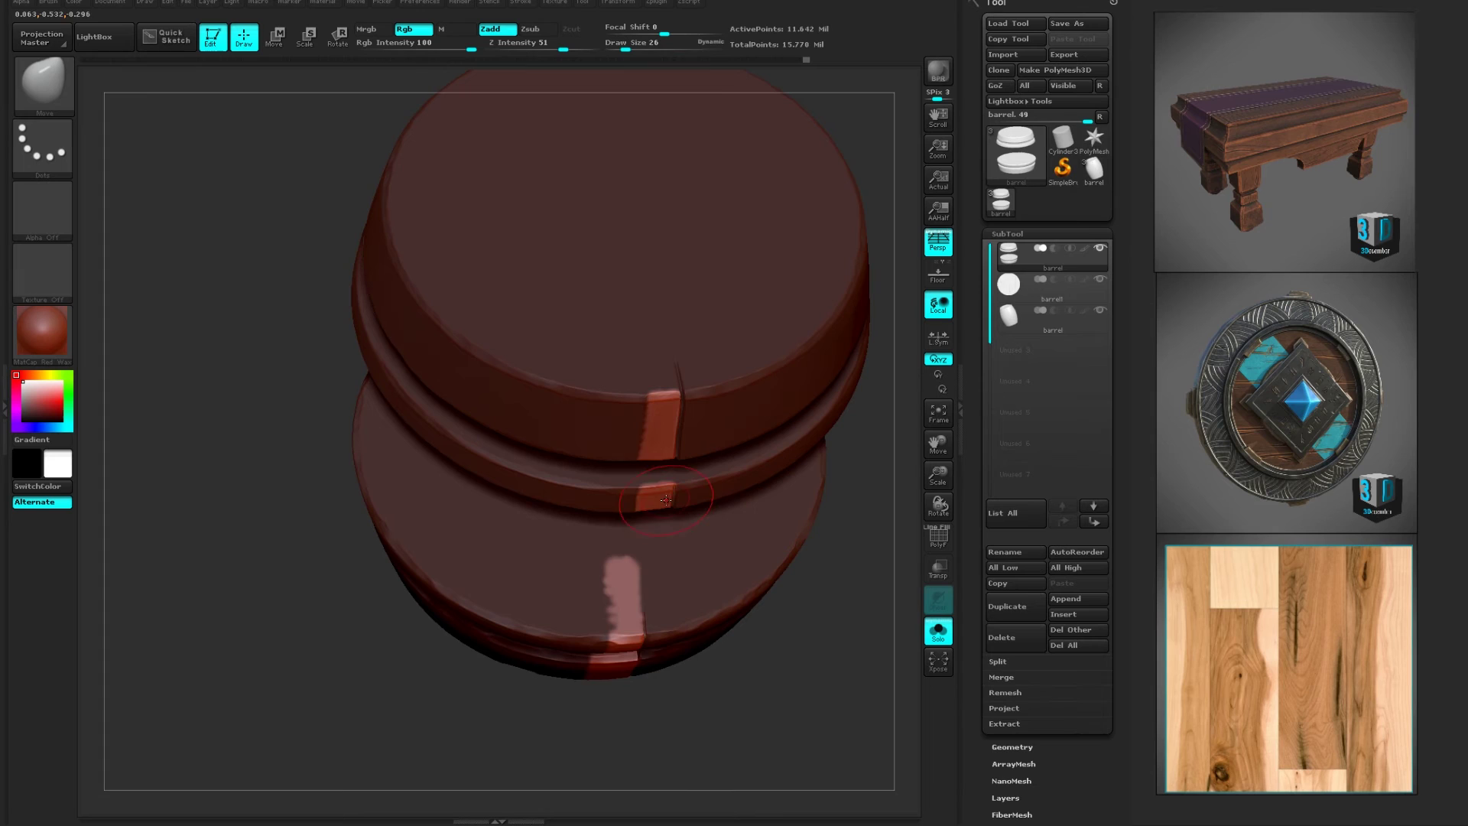
pyautogui.keyDown('alt'); pyautogui.moveTo(764, 668); pyautogui.dragTo(777, 534, button='right'); pyautogui.keyUp('alt')
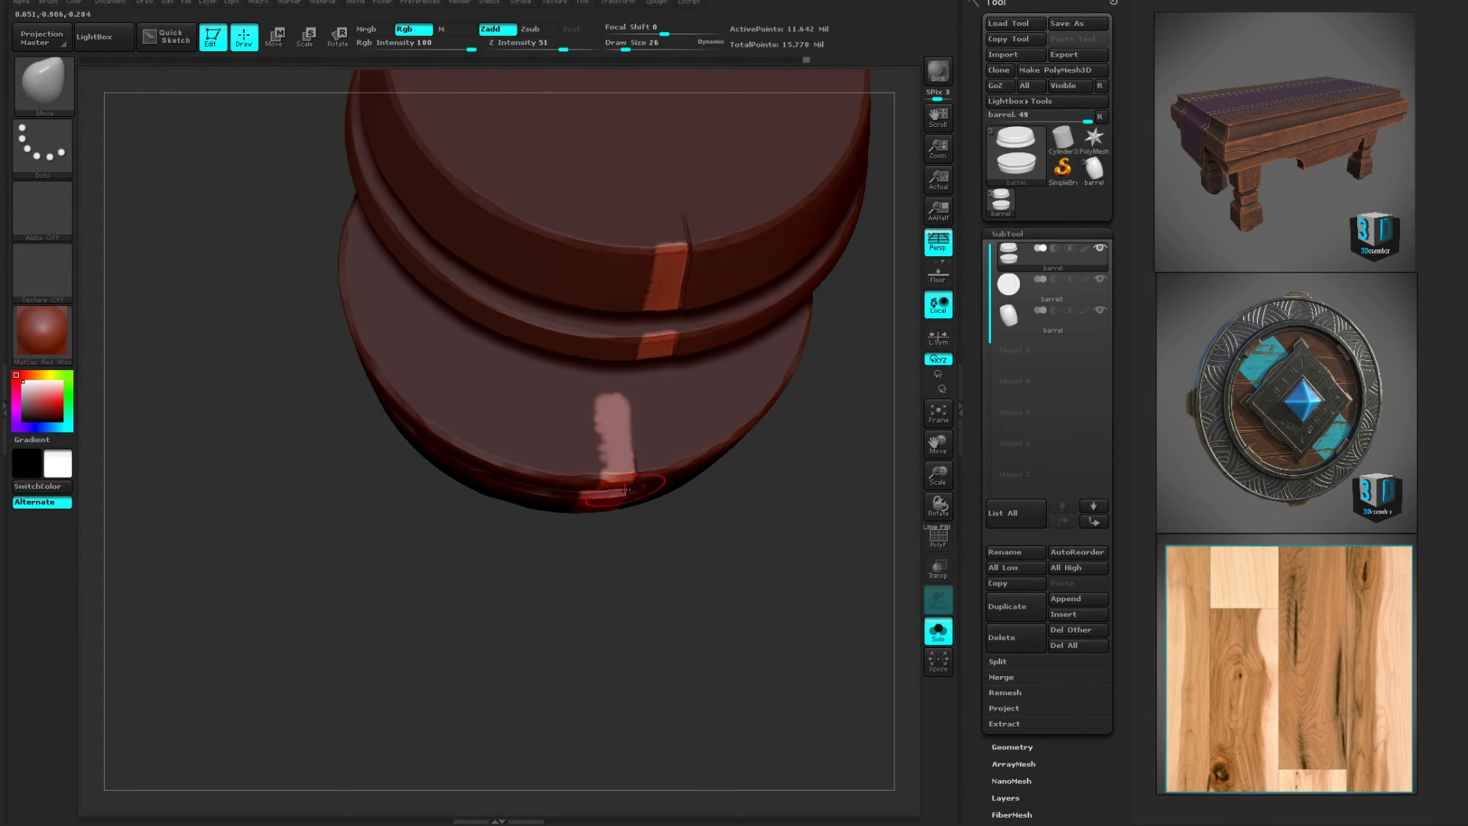
# - Pull the unmasked seam strips of both lower hoops outward to form overlaps, and clear the mask
pyautogui.moveTo(626, 480); pyautogui.dragTo(625, 482)
pyautogui.moveTo(616, 532)
pyautogui.mouseDown()
pyautogui.moveTo(619, 433)
pyautogui.moveTo(738, 385)
pyautogui.moveTo(735, 436)
pyautogui.moveTo(727, 413)
pyautogui.mouseUp()
pyautogui.moveTo(673, 363); pyautogui.dragTo(585, 335)
pyautogui.moveTo(671, 321); pyautogui.dragTo(633, 559)
pyautogui.moveTo(681, 601); pyautogui.dragTo(725, 478)
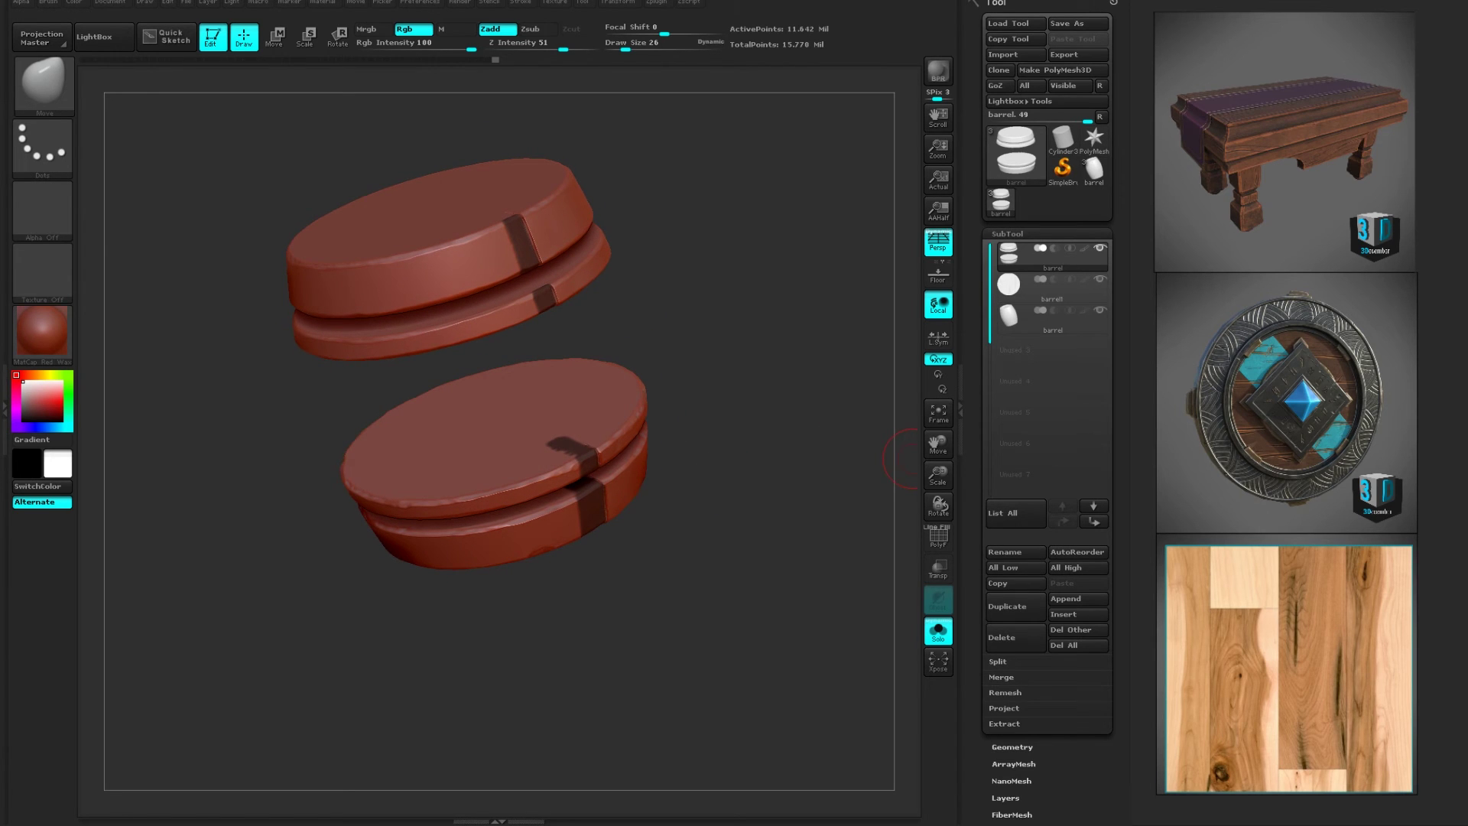
pyautogui.moveTo(768, 490)
pyautogui.mouseDown()
pyautogui.moveTo(762, 439)
pyautogui.moveTo(787, 528)
pyautogui.moveTo(706, 612)
pyautogui.moveTo(677, 496)
pyautogui.moveTo(760, 477)
pyautogui.mouseUp()
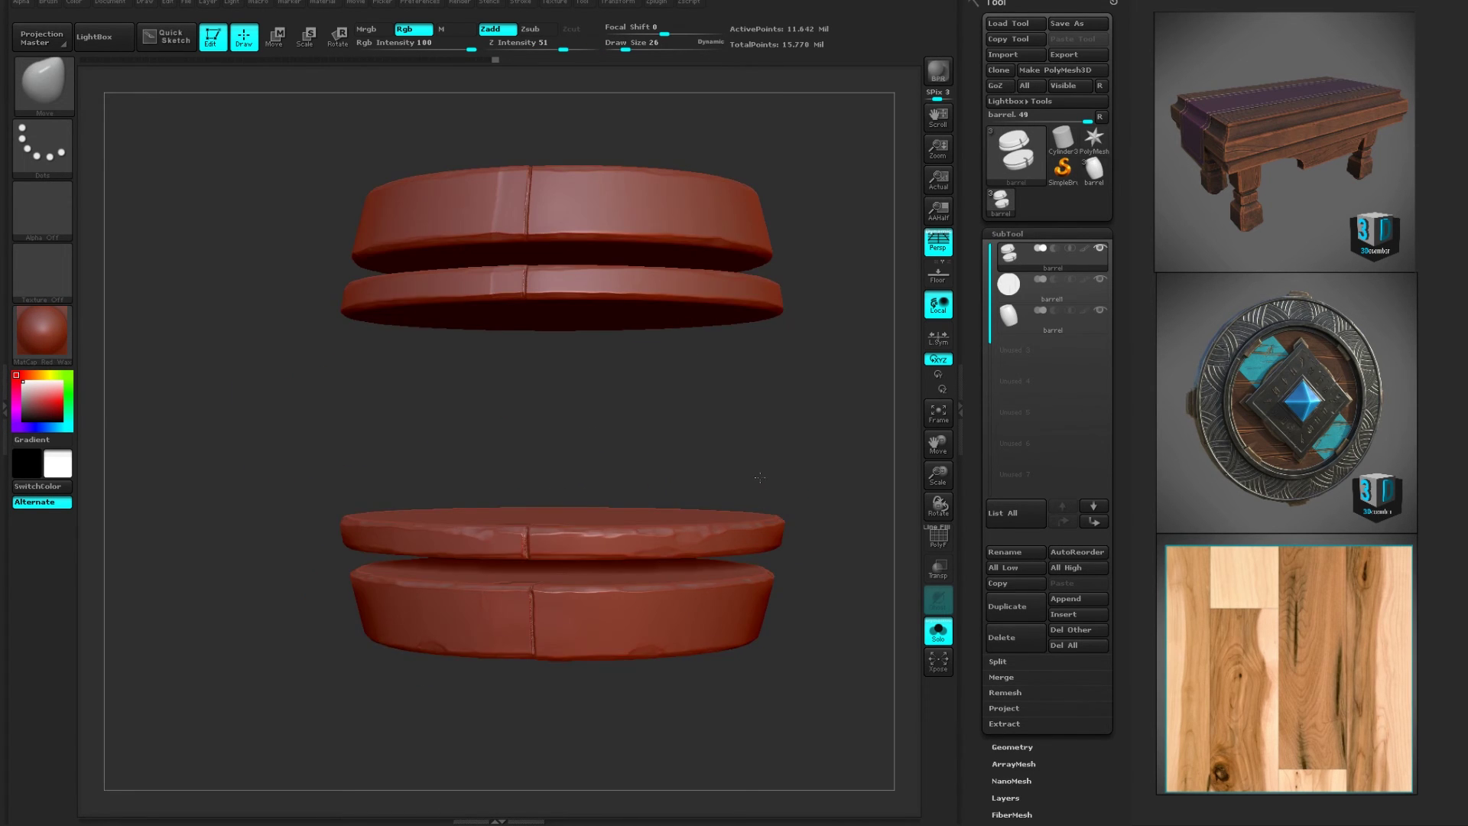
# - Trim the raised hoop edges beside the seams with the TrimDynamic brush at draw size 10
pyautogui.press('b')
pyautogui.press('t')
pyautogui.press('d')
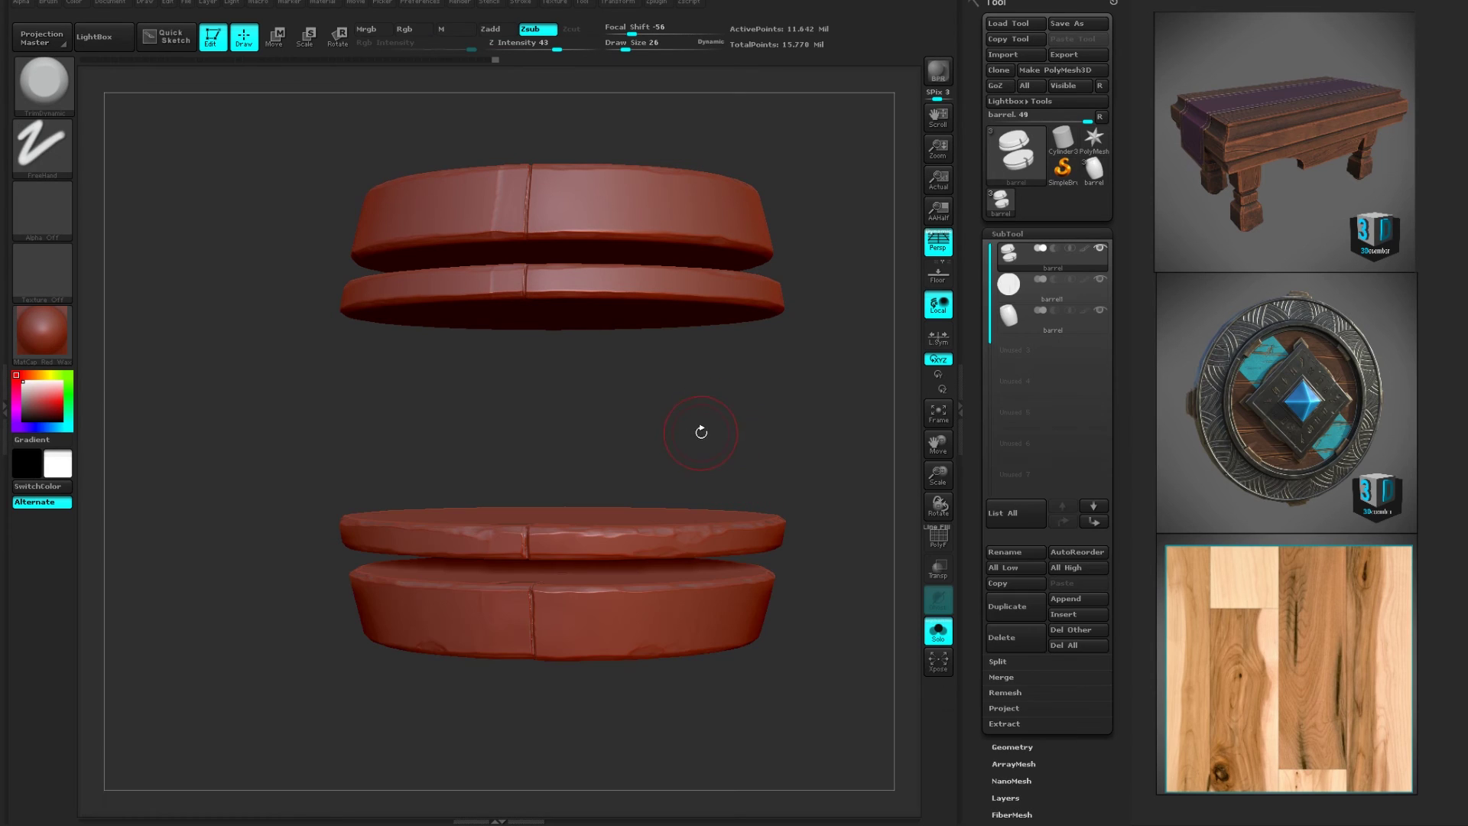
pyautogui.press('[')
pyautogui.moveTo(535, 367); pyautogui.dragTo(573, 396)
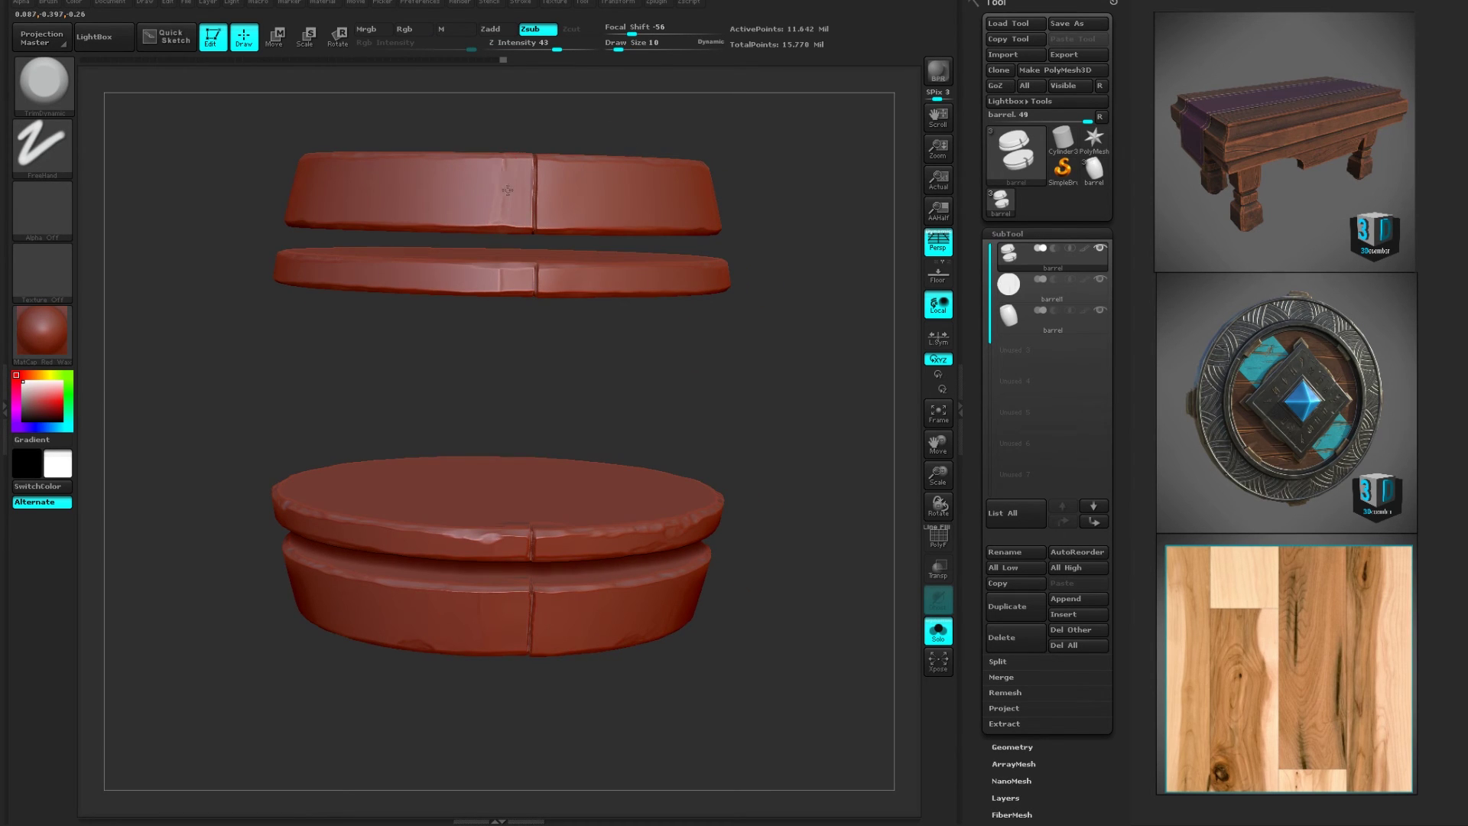
pyautogui.moveTo(513, 333); pyautogui.dragTo(478, 280)
pyautogui.press('ctrl')
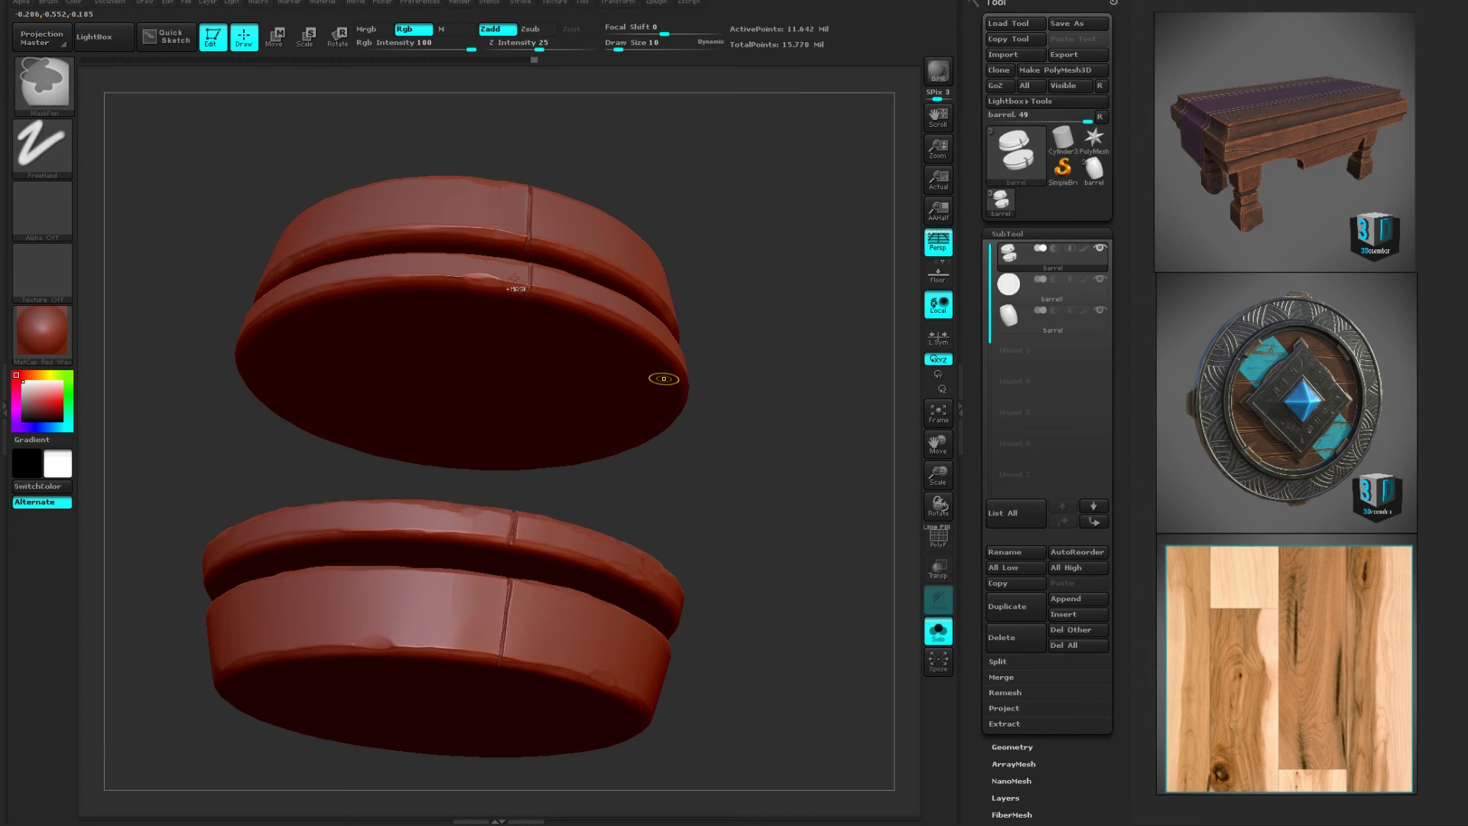
pyautogui.press('alt')
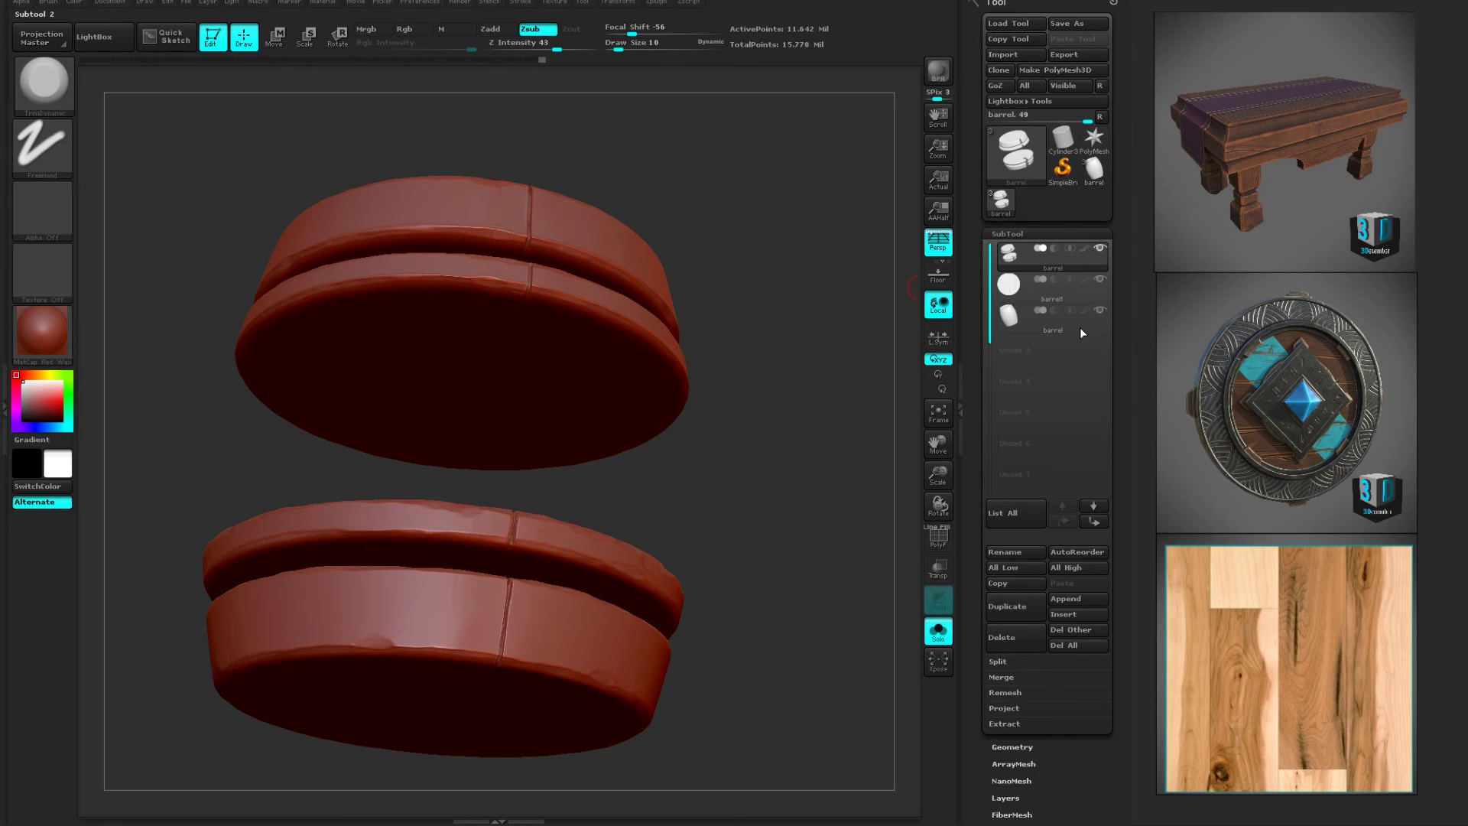
# - Save the tool as barrel.ztl in the 21 - barrel folder, replacing the existing file
pyautogui.click(1080, 26)
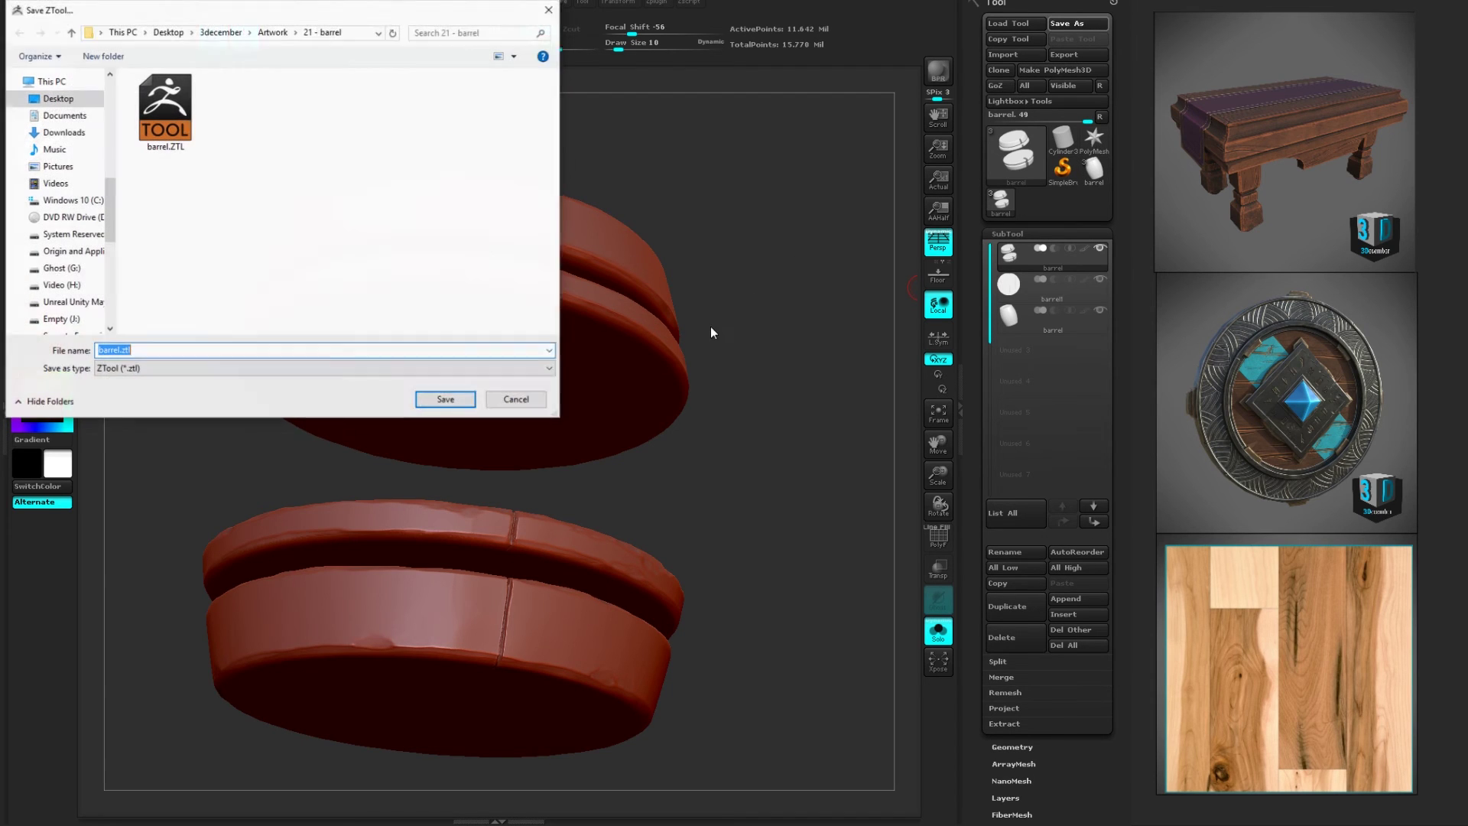
pyautogui.click(459, 399)
pyautogui.click(626, 423)
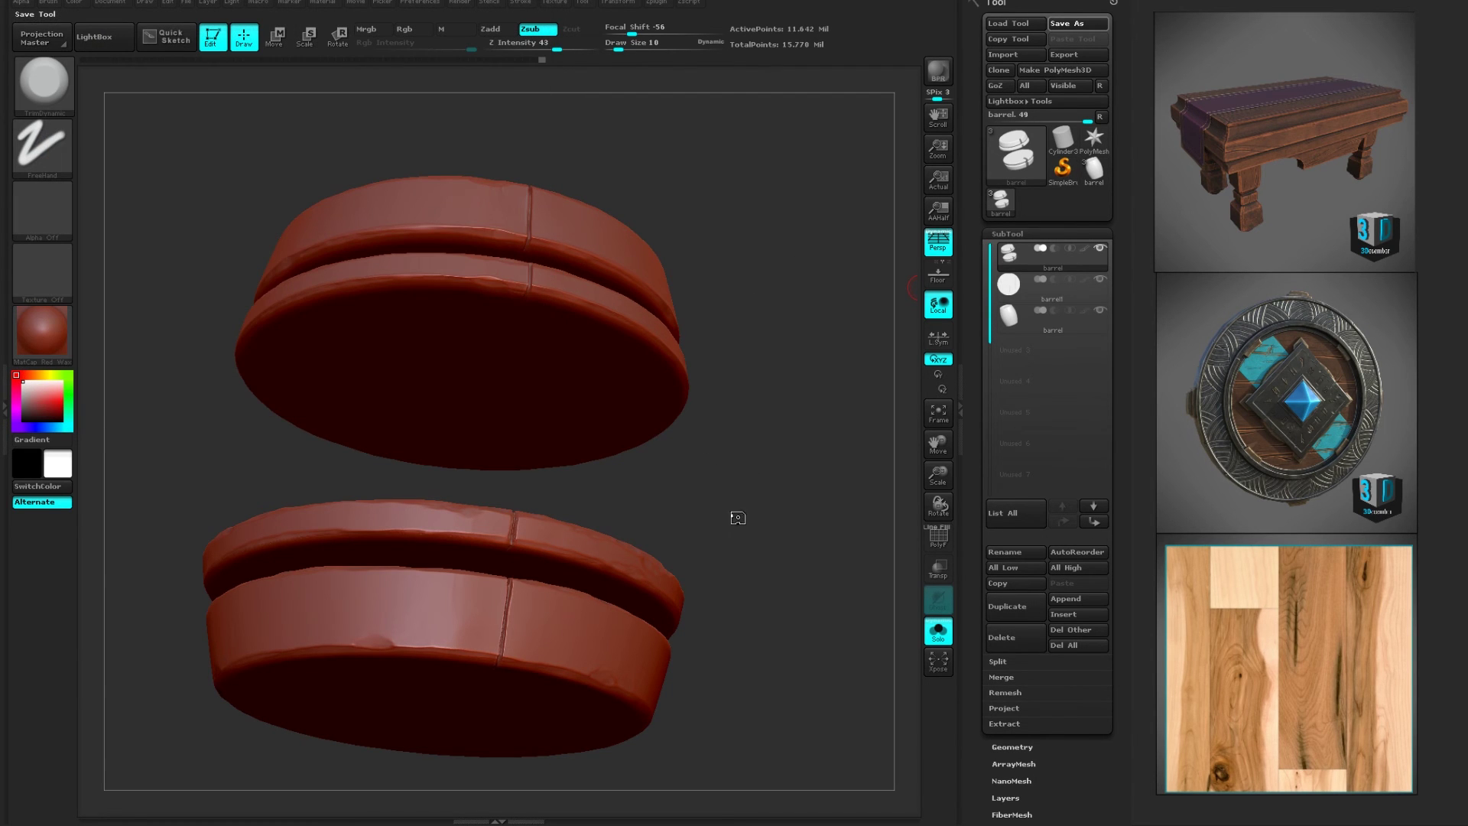
# - Mask a strip beside the wide bottom hoop's seam, trim the overlapping edge next to it, and clear the mask
pyautogui.moveTo(757, 517); pyautogui.dragTo(669, 482)
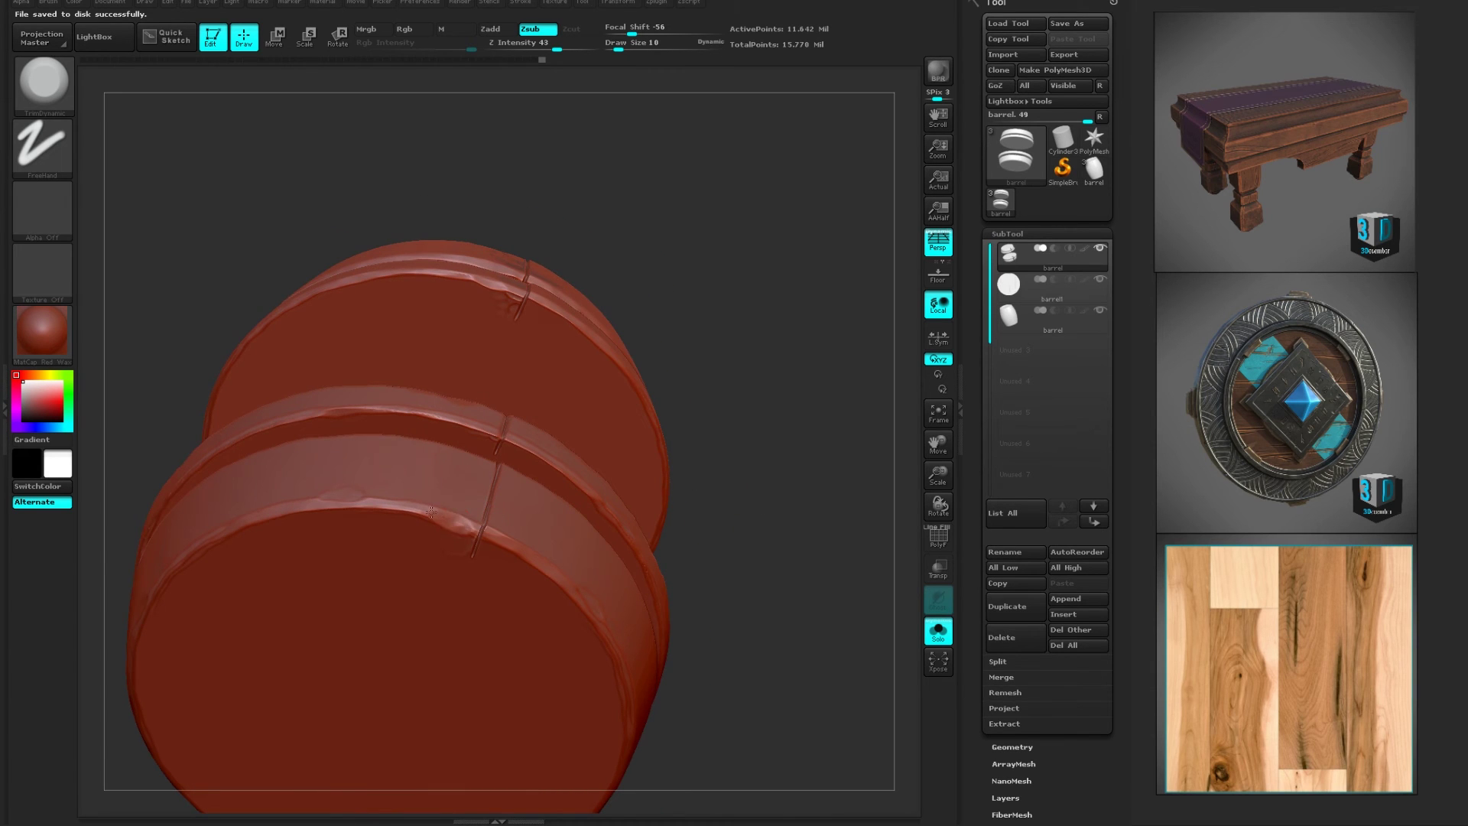
pyautogui.press('ctrl')
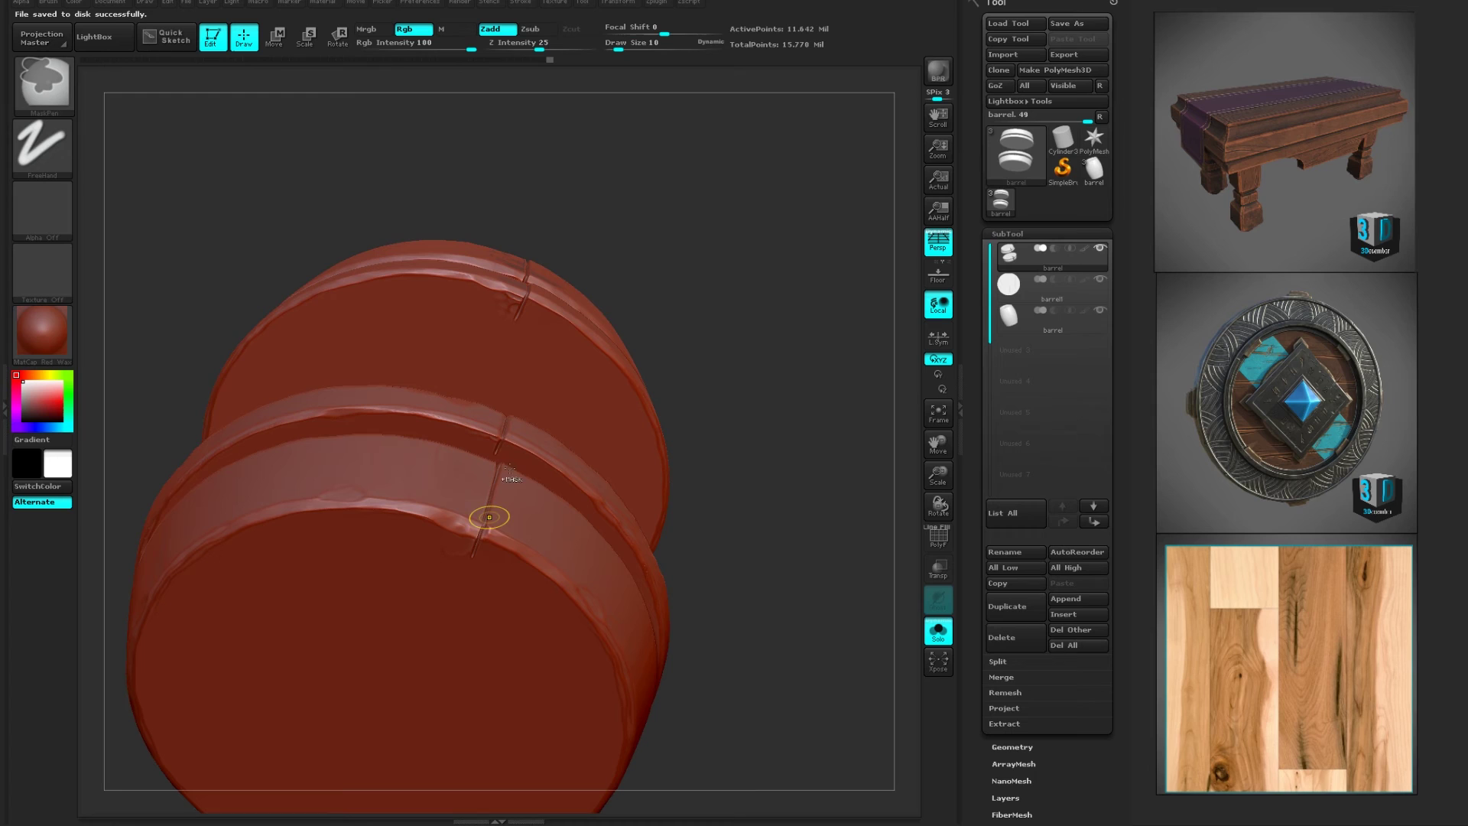
pyautogui.moveTo(482, 549)
pyautogui.keyDown('ctrl'); pyautogui.mouseDown()
pyautogui.moveTo(509, 482)
pyautogui.moveTo(470, 529)
pyautogui.mouseUp(); pyautogui.keyUp('ctrl')
pyautogui.press('ctrl')
pyautogui.press('alt')
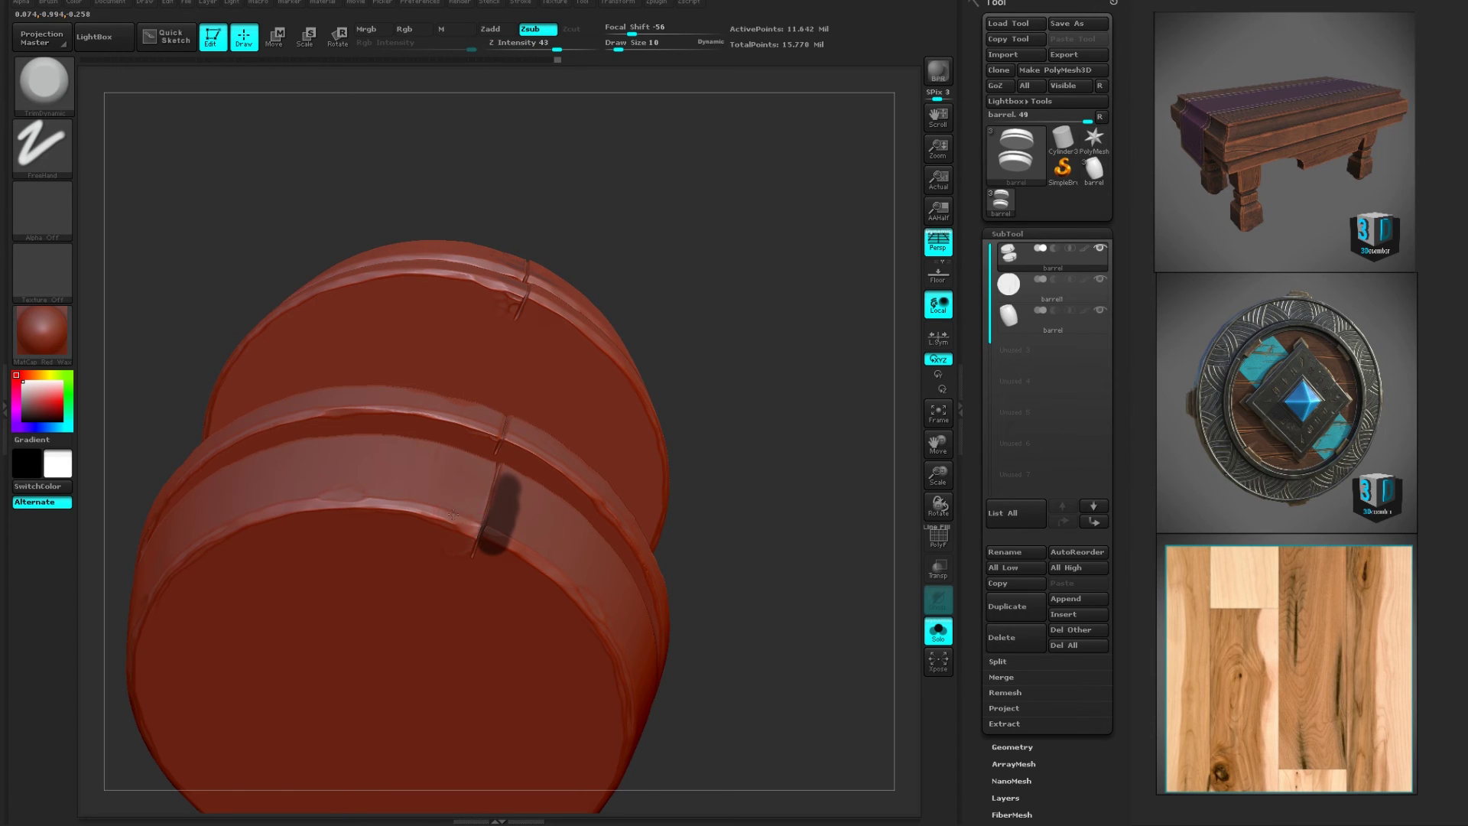
pyautogui.moveTo(717, 554); pyautogui.dragTo(727, 673)
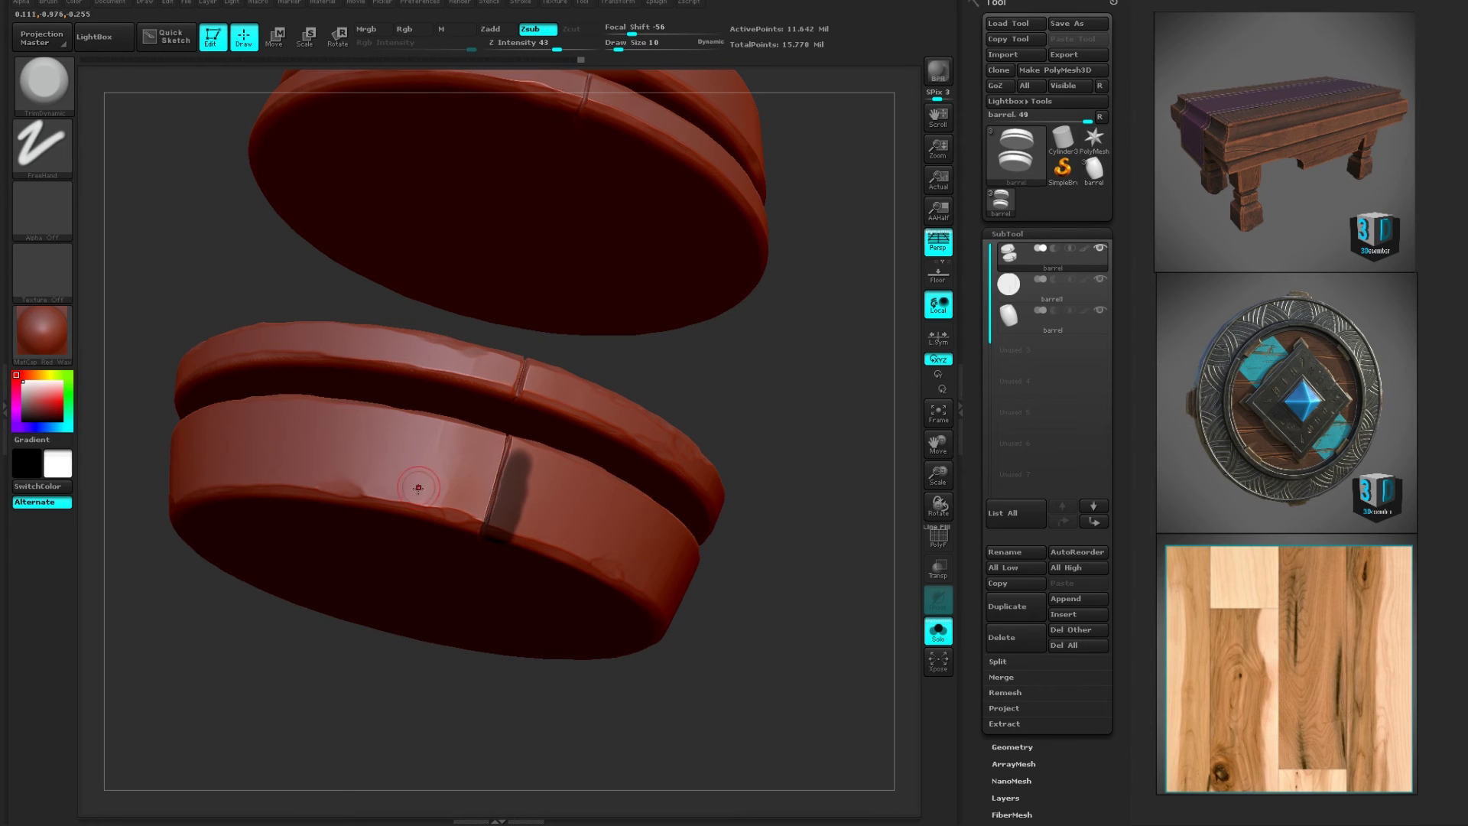
pyautogui.keyDown('ctrl'); pyautogui.moveTo(754, 436); pyautogui.dragTo(735, 575); pyautogui.keyUp('ctrl')
# - Shave shallow dents into the wide bottom hoop's outer face with the TrimDynamic brush at draw size 22 and Z Intensity 9
pyautogui.moveTo(766, 639); pyautogui.dragTo(458, 497, button='right')
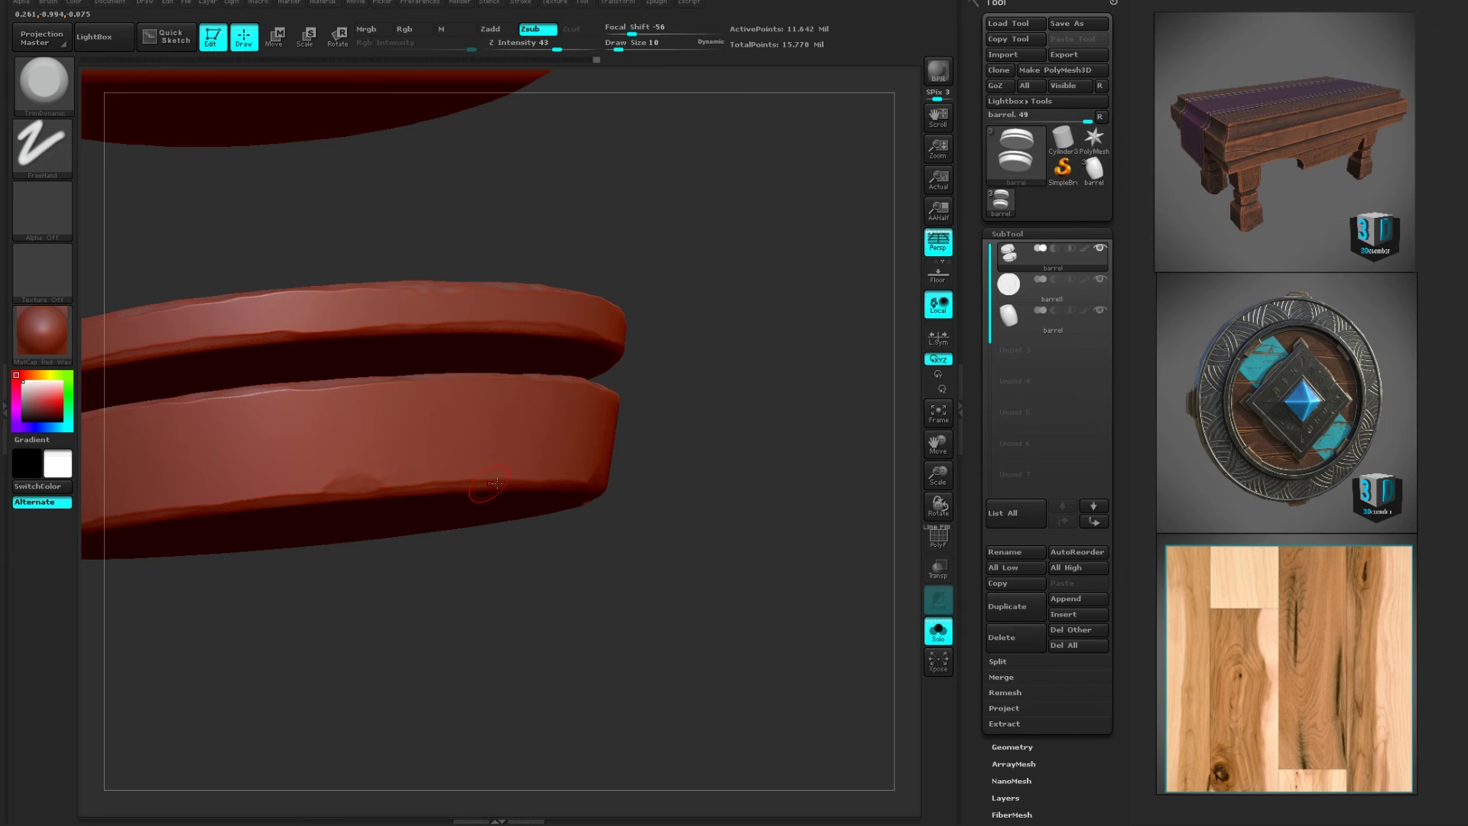
pyautogui.press(']')
pyautogui.moveTo(555, 47); pyautogui.dragTo(517, 48)
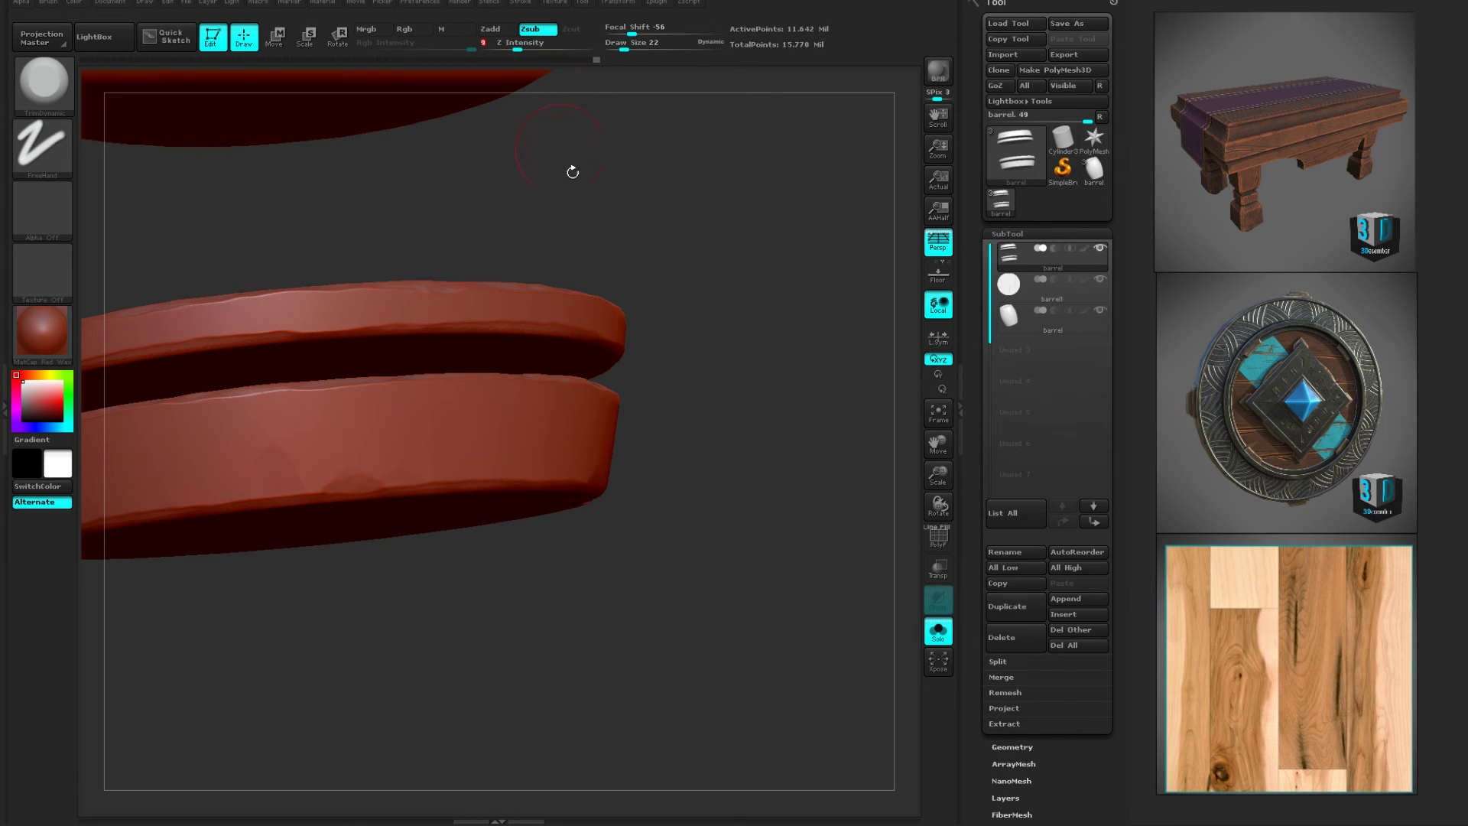
pyautogui.moveTo(573, 172); pyautogui.dragTo(499, 497)
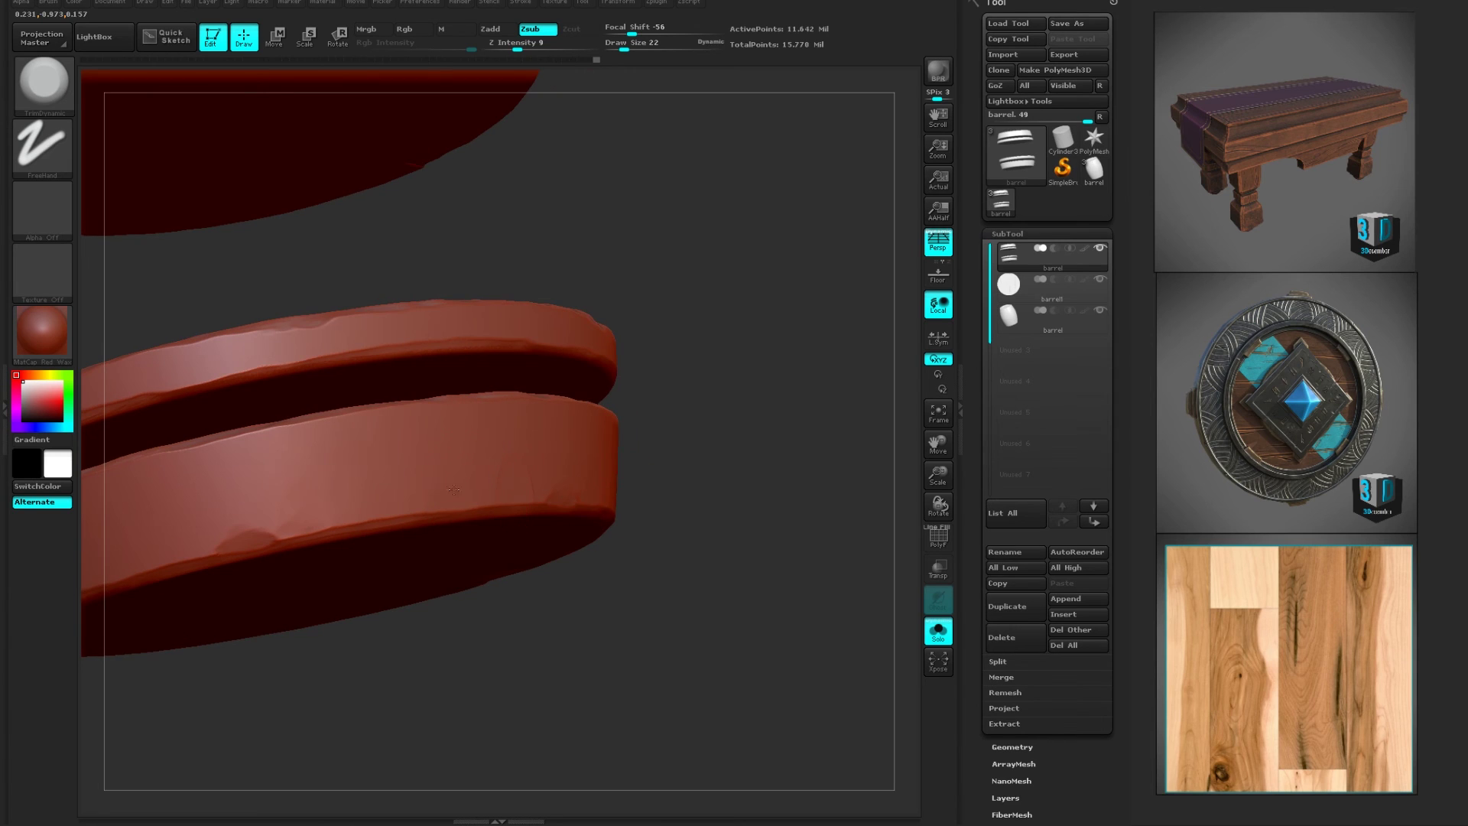
pyautogui.moveTo(318, 444); pyautogui.dragTo(303, 445)
pyautogui.moveTo(373, 659); pyautogui.dragTo(428, 734)
pyautogui.moveTo(588, 635)
pyautogui.mouseDown()
pyautogui.moveTo(721, 589)
pyautogui.moveTo(738, 546)
pyautogui.mouseUp()
pyautogui.moveTo(520, 439); pyautogui.dragTo(479, 458)
pyautogui.moveTo(478, 458); pyautogui.dragTo(429, 485, button='right')
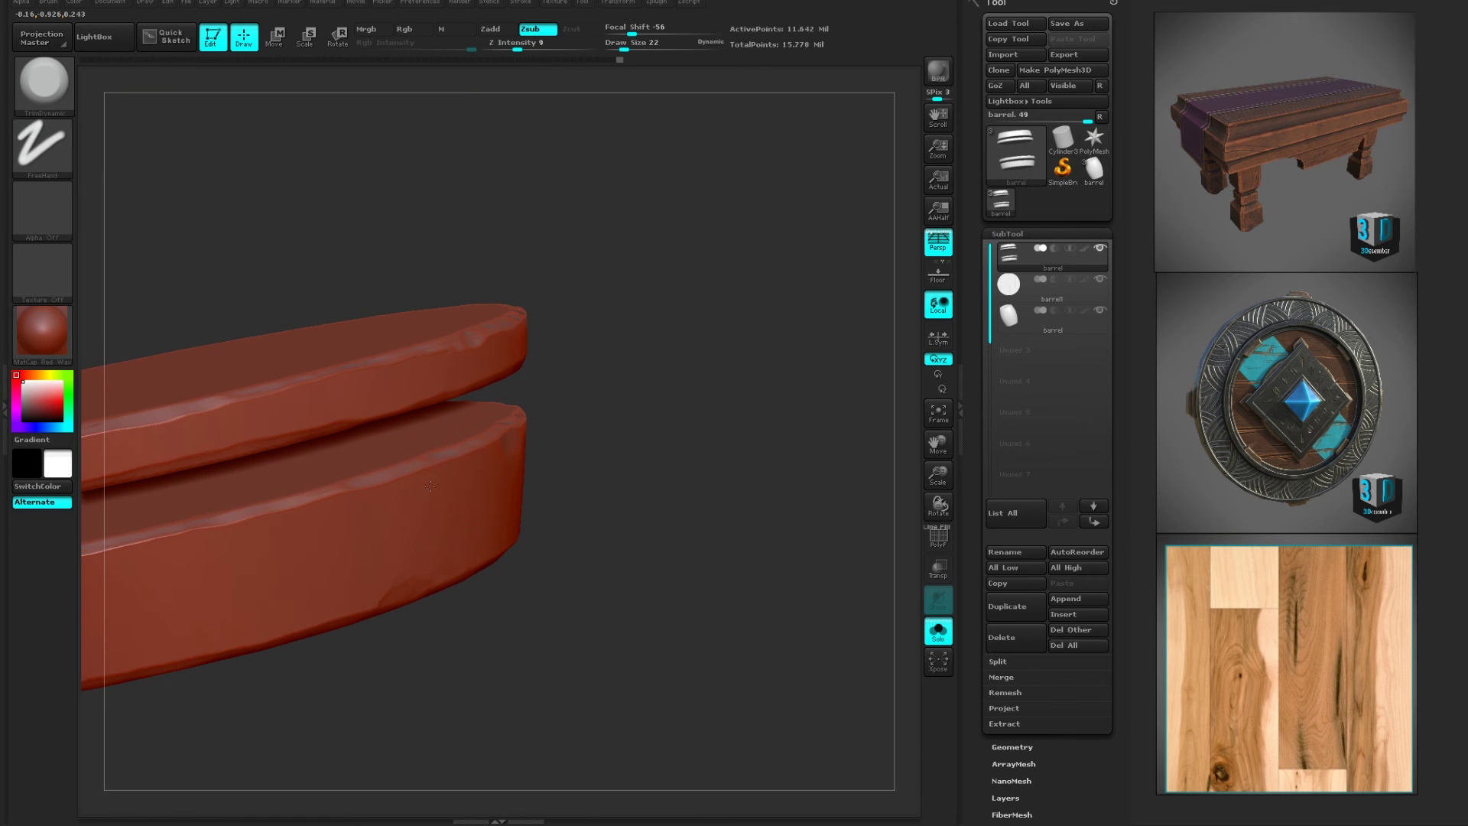
# - Continue the shallow trimming around the rest of the wide bottom hoop and onto the narrow hoop above it
pyautogui.moveTo(498, 634); pyautogui.dragTo(729, 536, button='right')
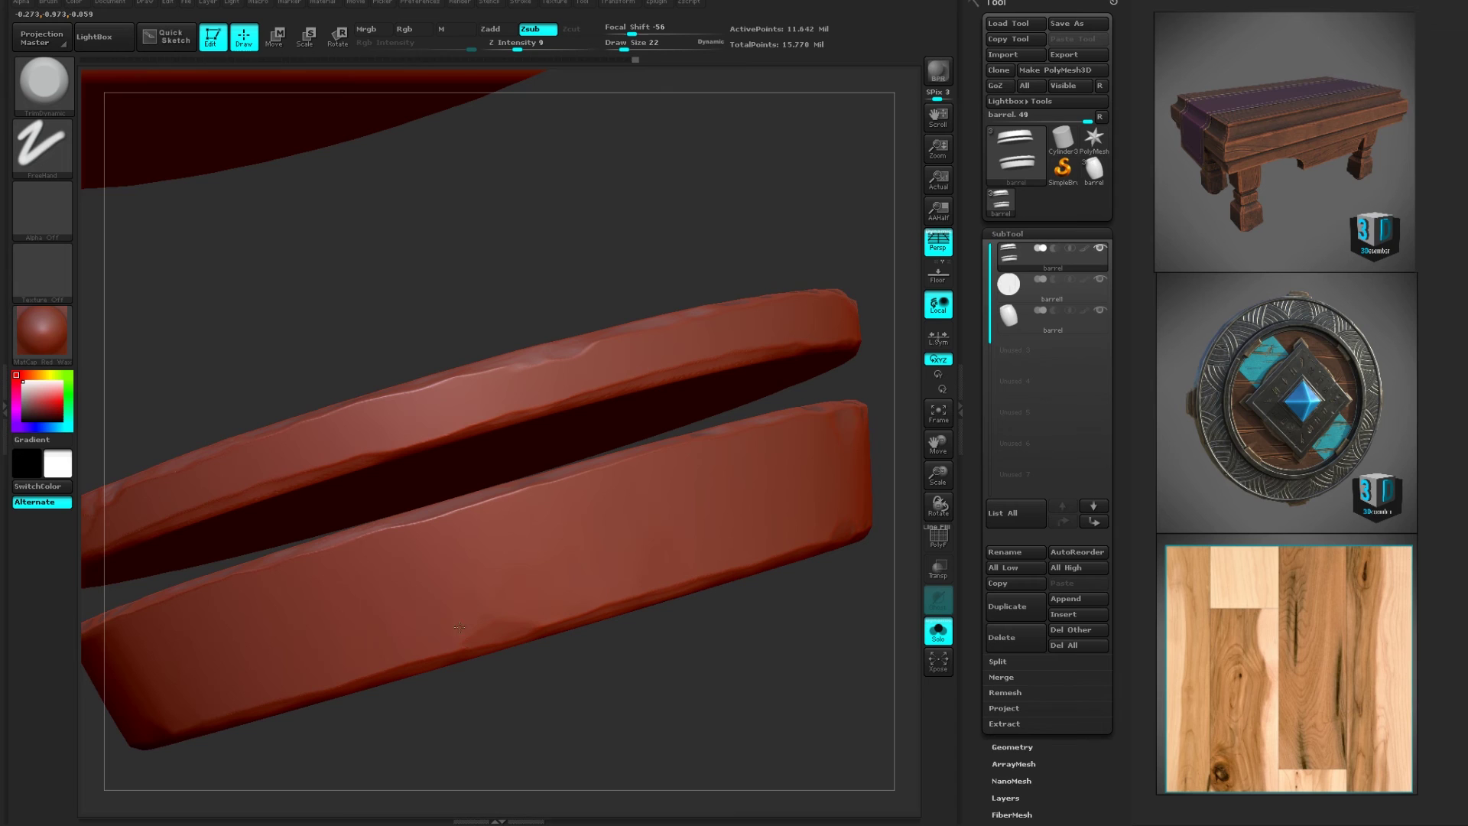
pyautogui.moveTo(448, 551); pyautogui.dragTo(569, 511, button='right')
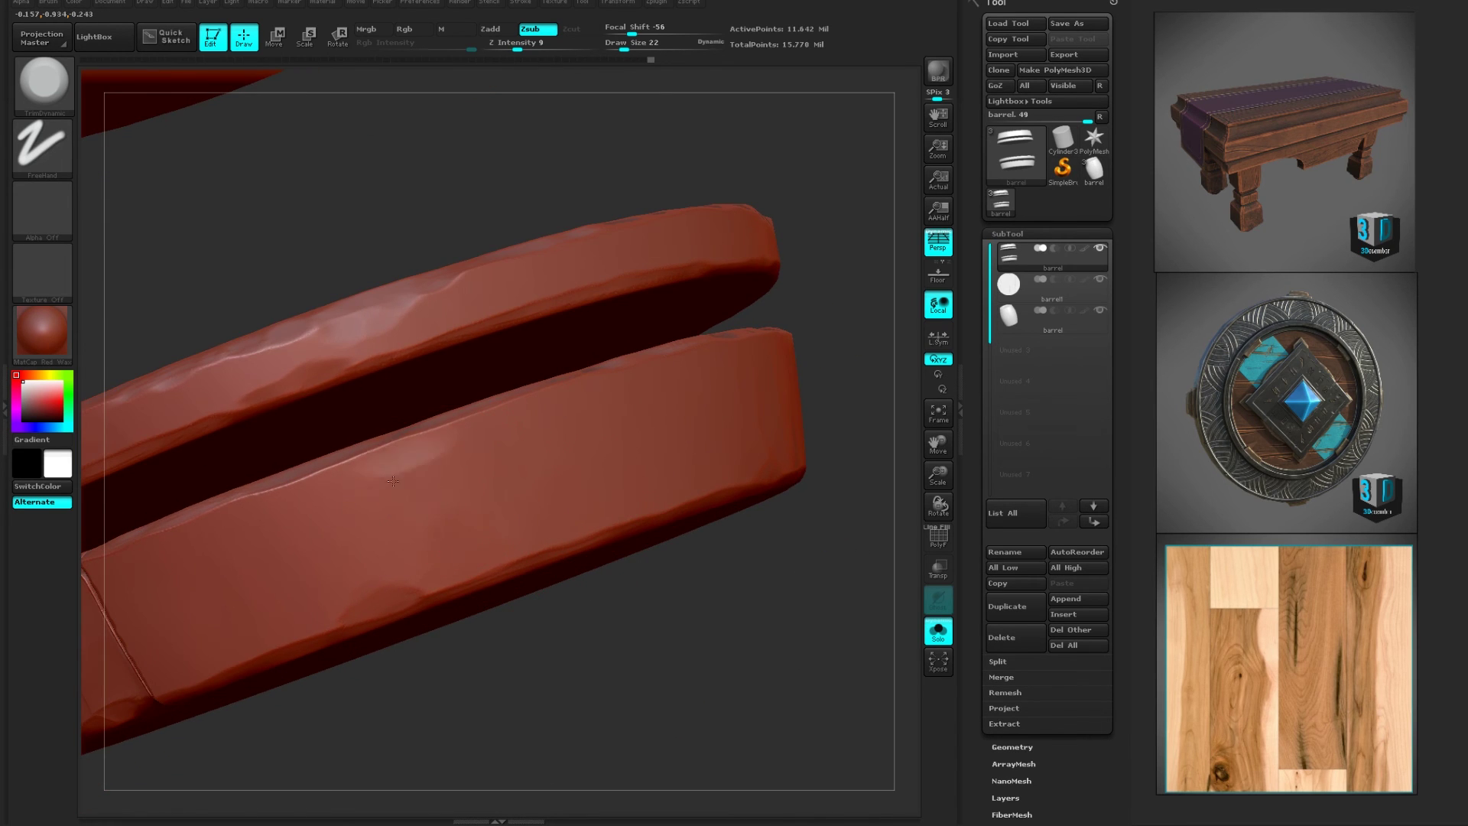
pyautogui.moveTo(438, 468); pyautogui.dragTo(395, 570, button='right')
pyautogui.moveTo(472, 615); pyautogui.dragTo(437, 544, button='right')
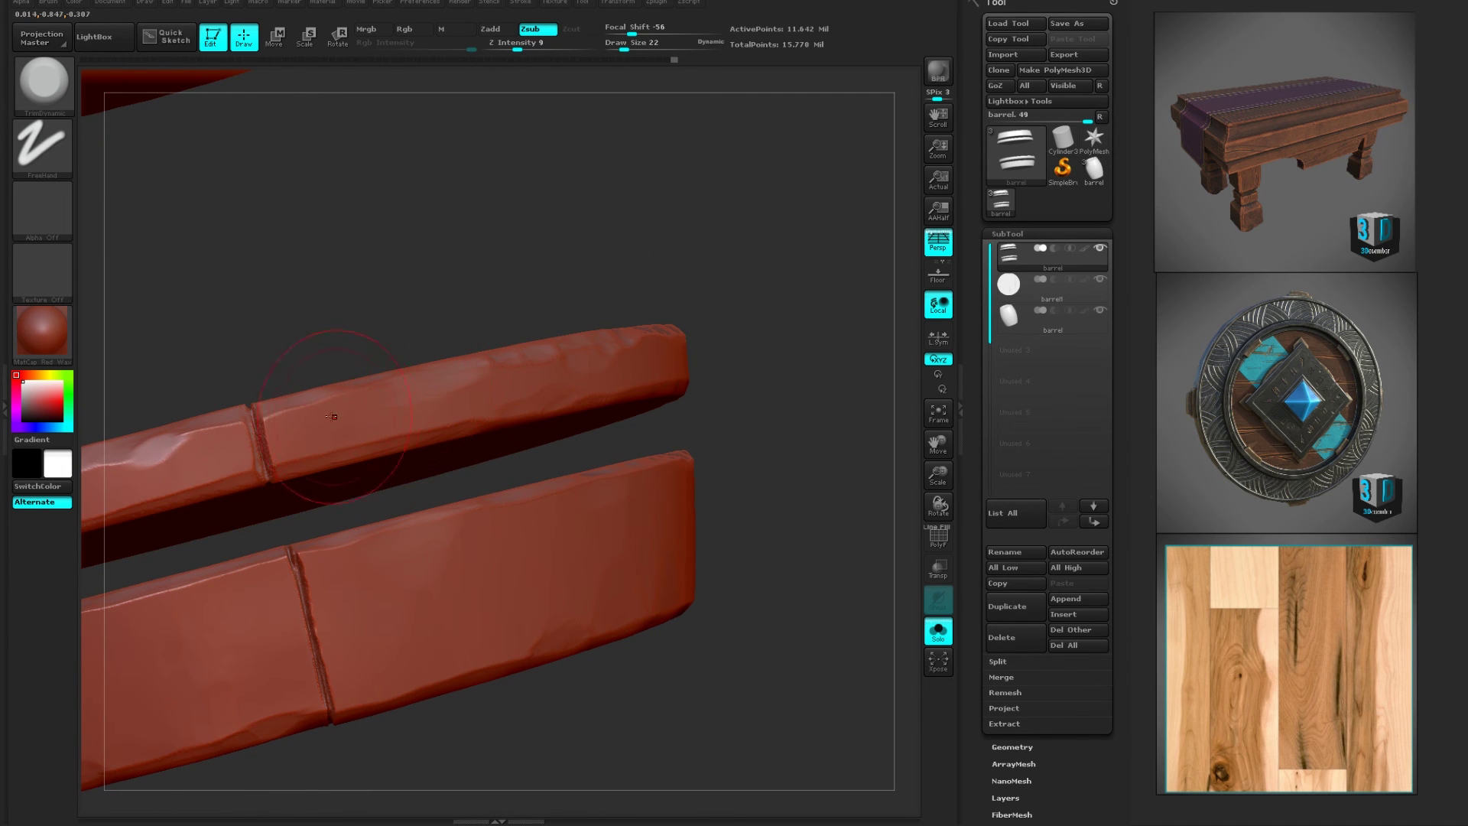
pyautogui.moveTo(535, 558); pyautogui.dragTo(627, 459, button='right')
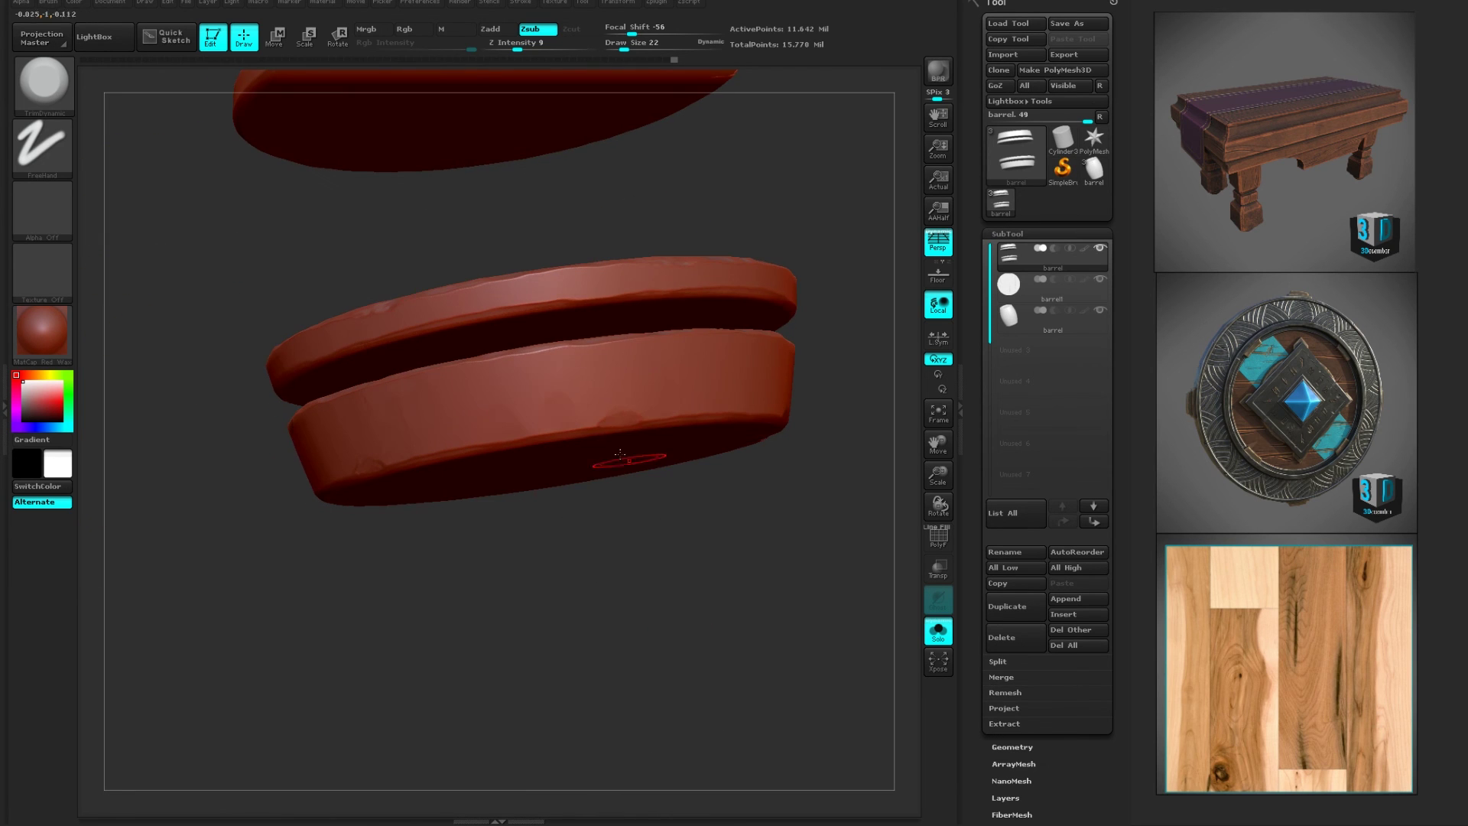
# - Shave subtle dents around the outer face of the narrow upper hoop with the same light TrimDynamic settings
pyautogui.moveTo(538, 396); pyautogui.dragTo(663, 488, button='right')
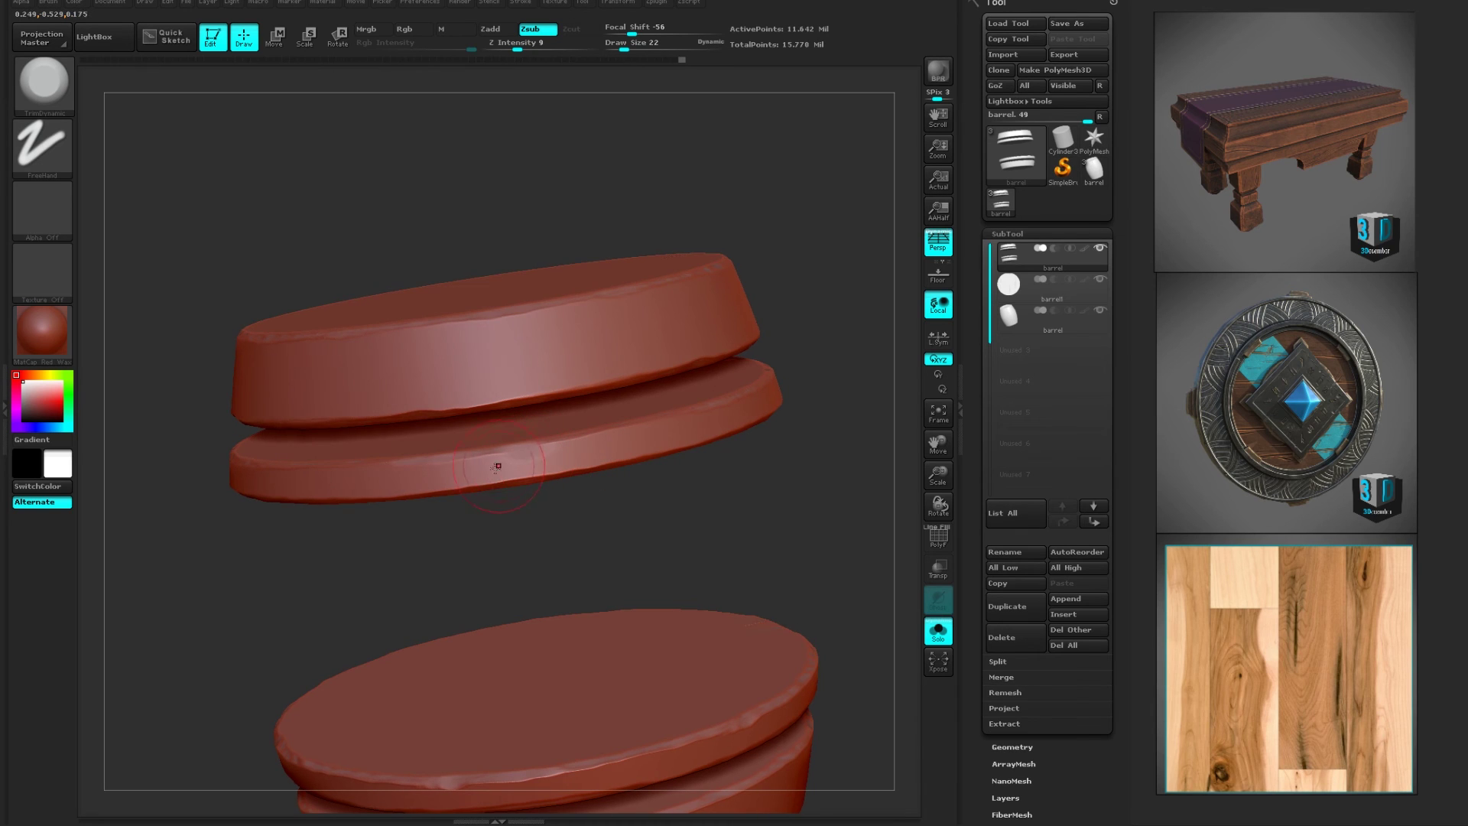
pyautogui.moveTo(513, 558); pyautogui.dragTo(581, 502, button='right')
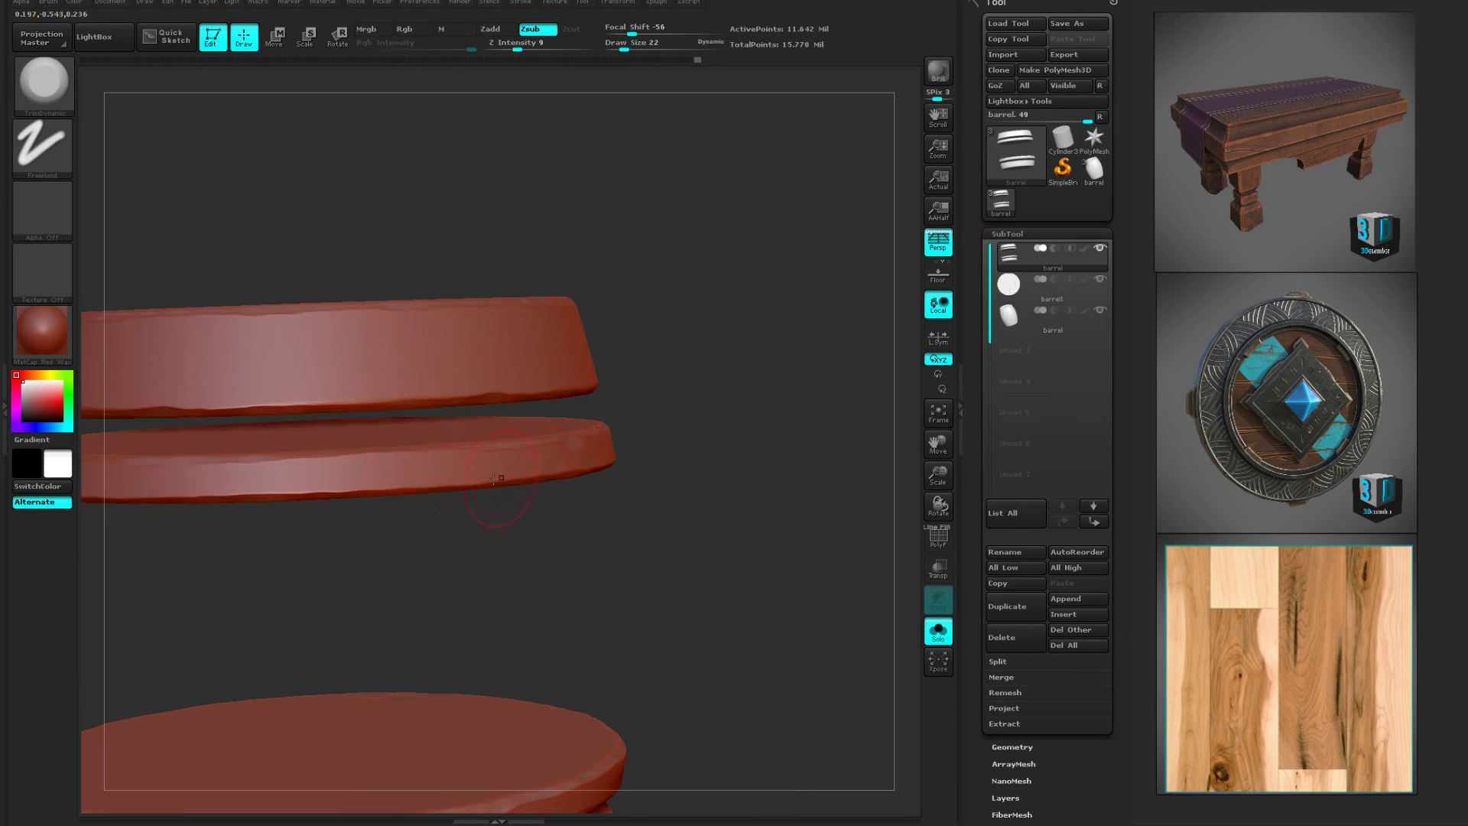
pyautogui.keyDown('alt'); pyautogui.moveTo(423, 520); pyautogui.dragTo(772, 528, button='right'); pyautogui.keyUp('alt')
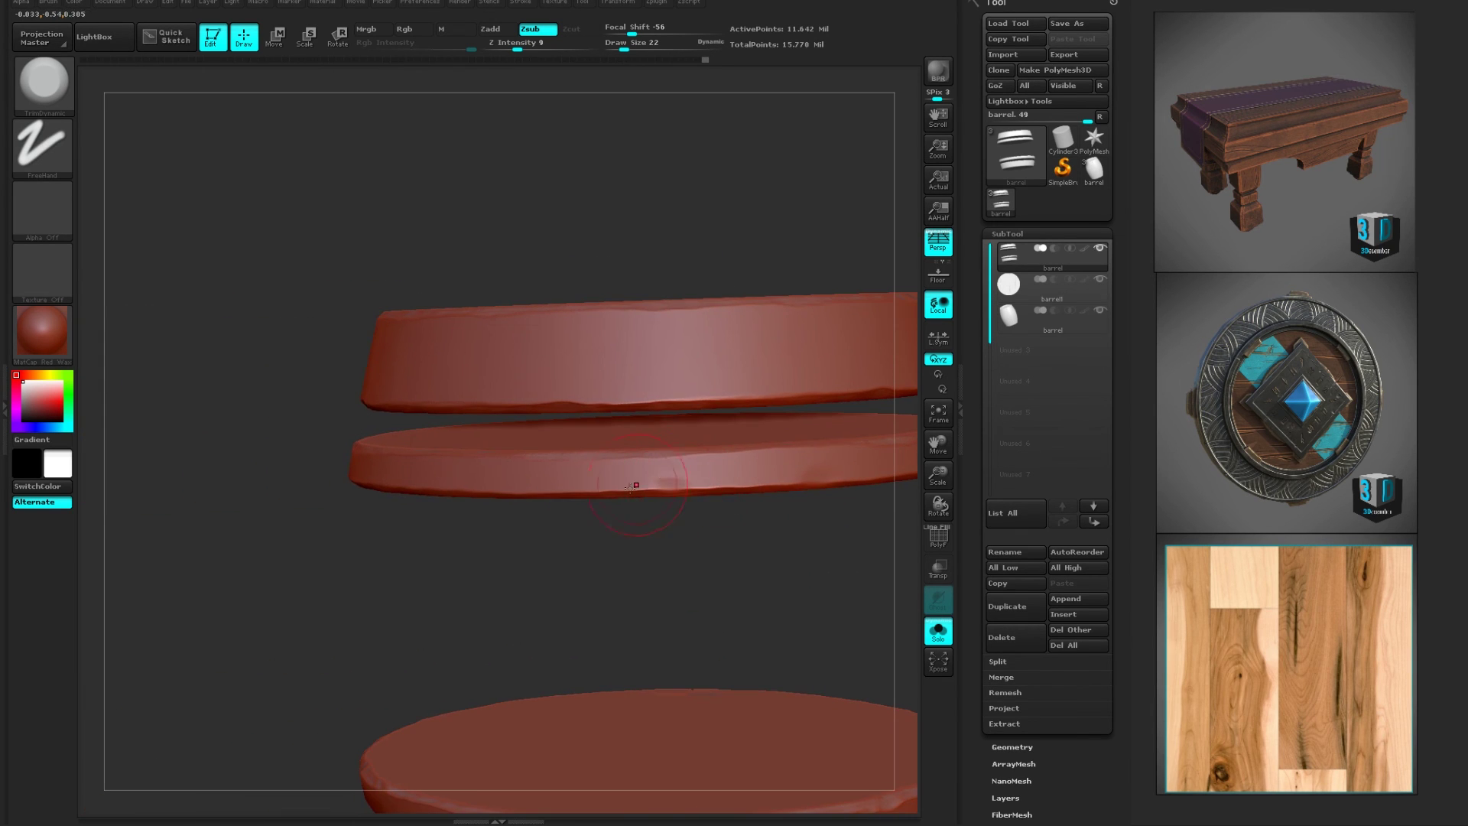
pyautogui.moveTo(540, 559); pyautogui.dragTo(620, 548)
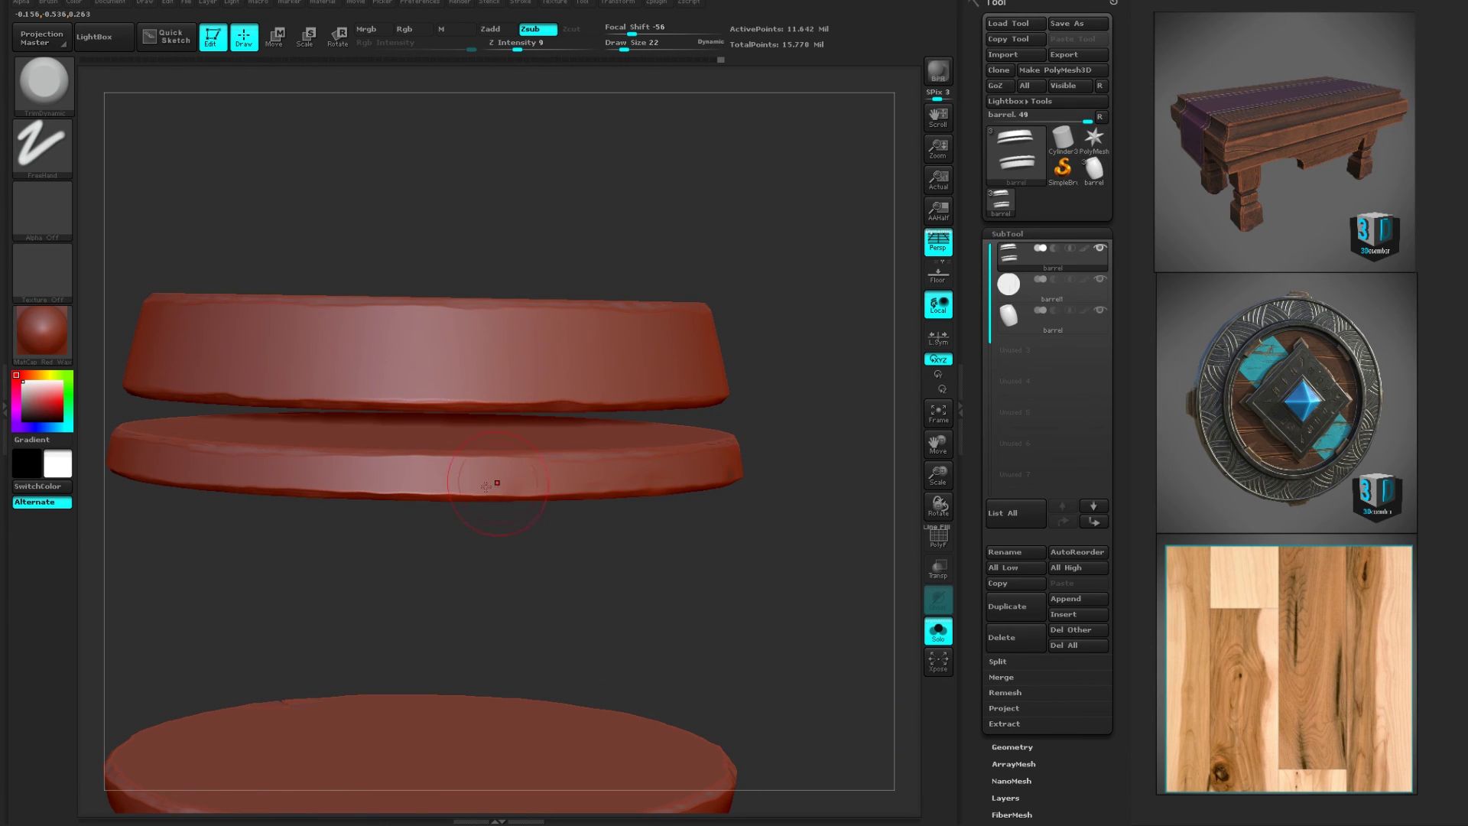
pyautogui.moveTo(456, 485); pyautogui.dragTo(587, 489, button='right')
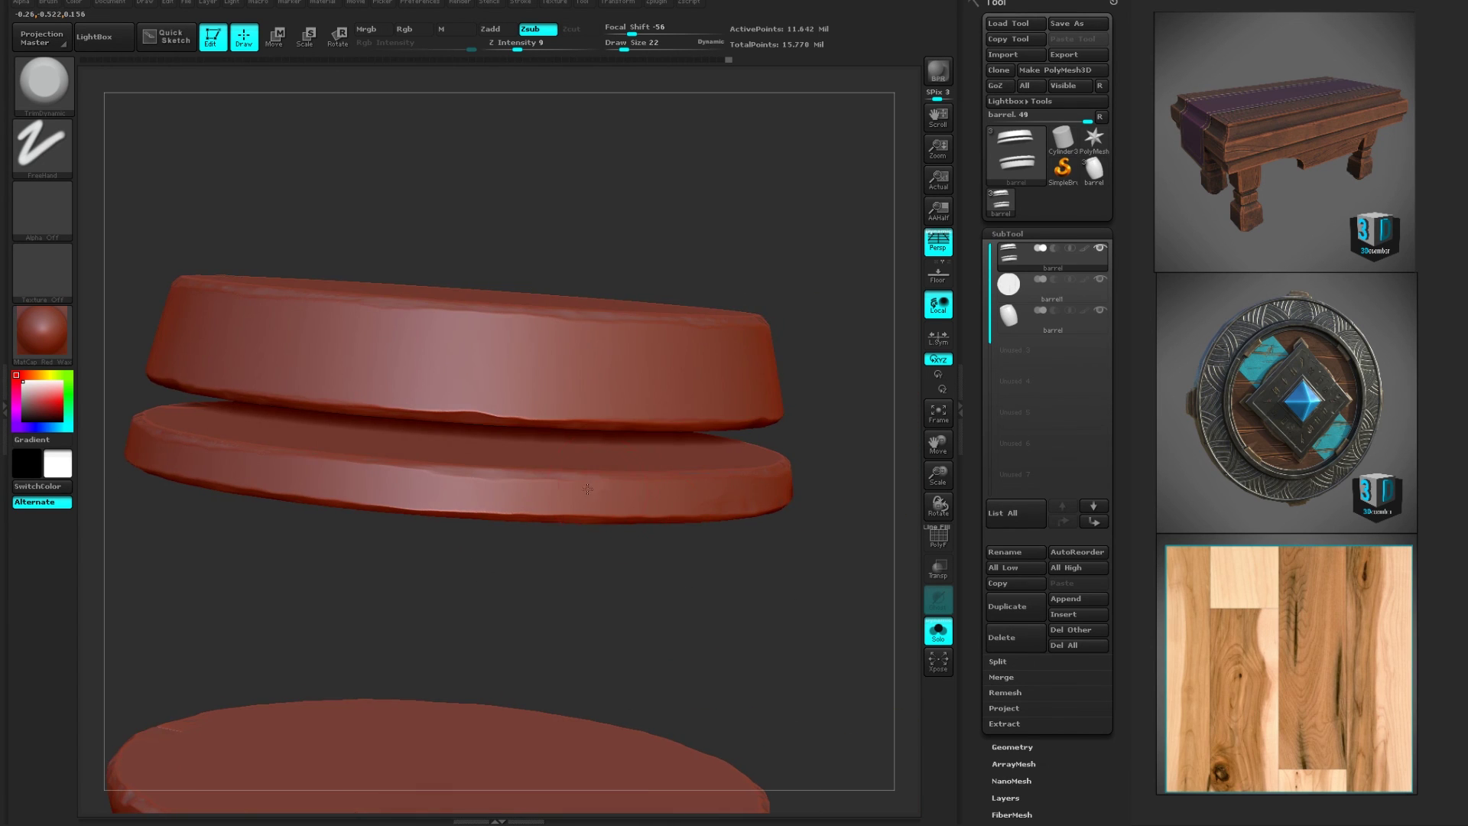
# - Shave subtle dents around the outer face of the wide top hoop and touch up the narrow hoop below it
pyautogui.moveTo(530, 552); pyautogui.dragTo(597, 469, button='right')
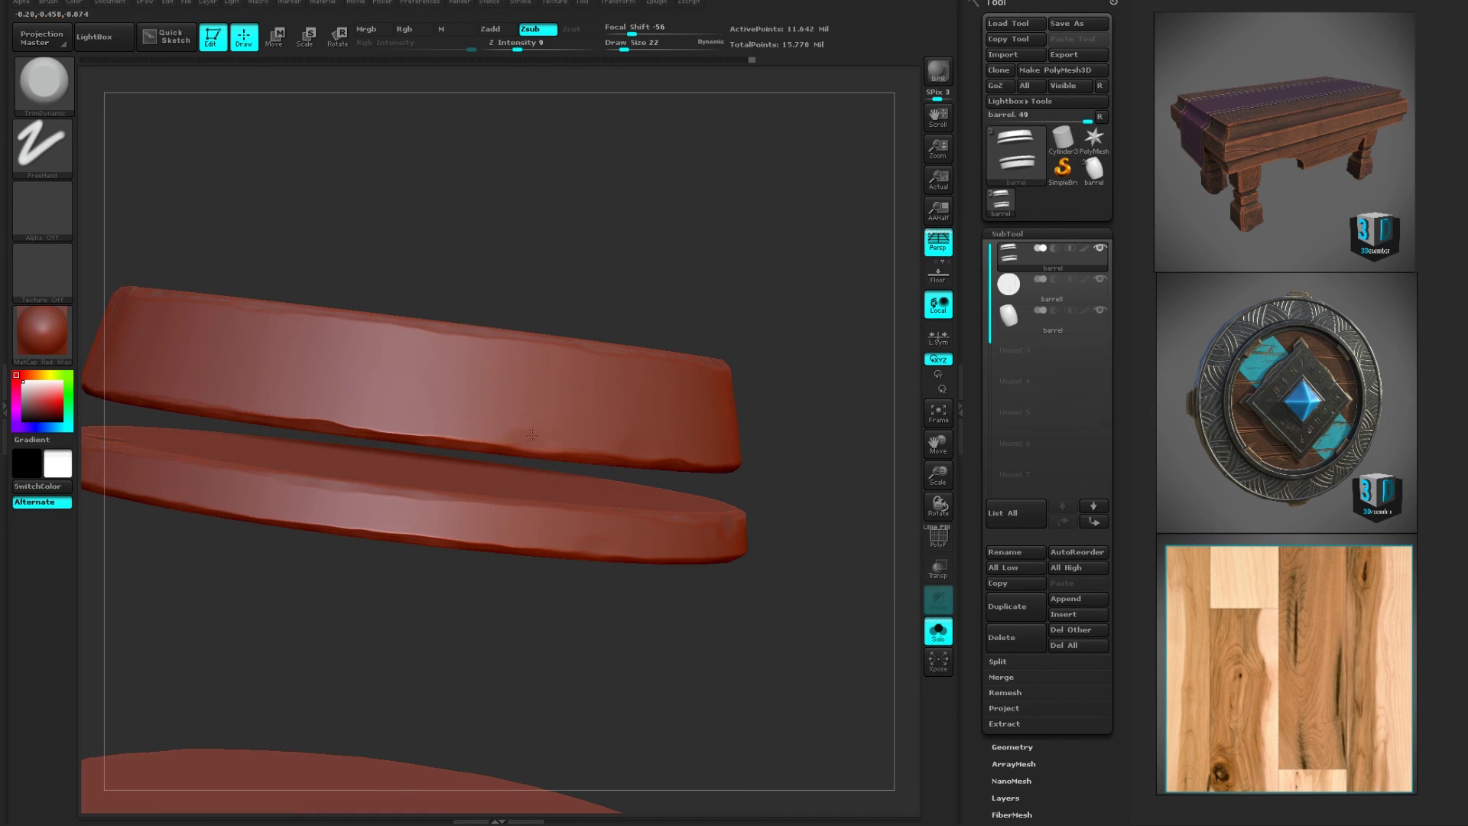
pyautogui.moveTo(531, 379); pyautogui.dragTo(612, 369, button='right')
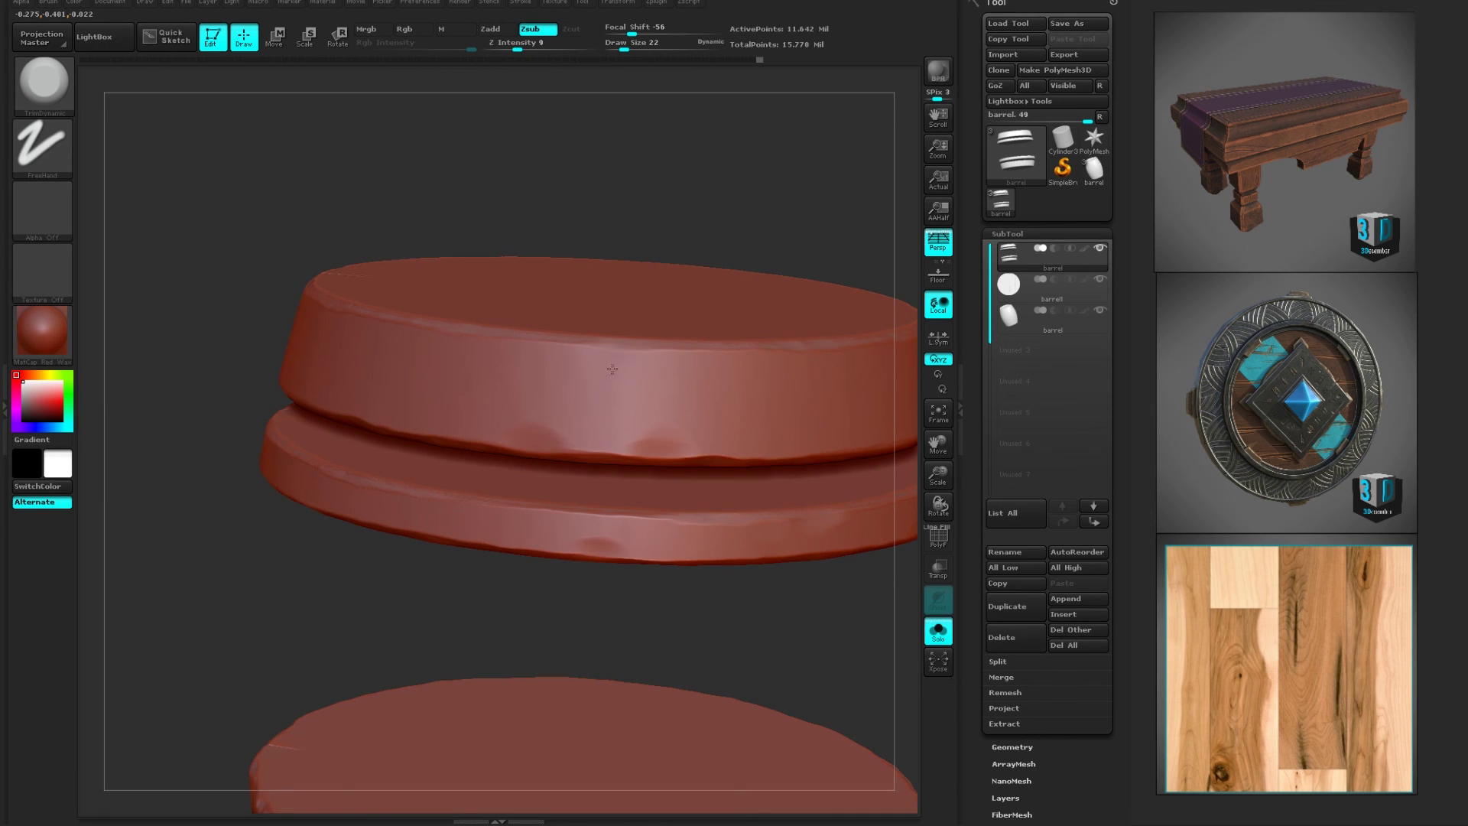
pyautogui.keyDown('alt'); pyautogui.moveTo(753, 615); pyautogui.dragTo(610, 601, button='right'); pyautogui.keyUp('alt')
pyautogui.moveTo(775, 438); pyautogui.dragTo(667, 376, button='right')
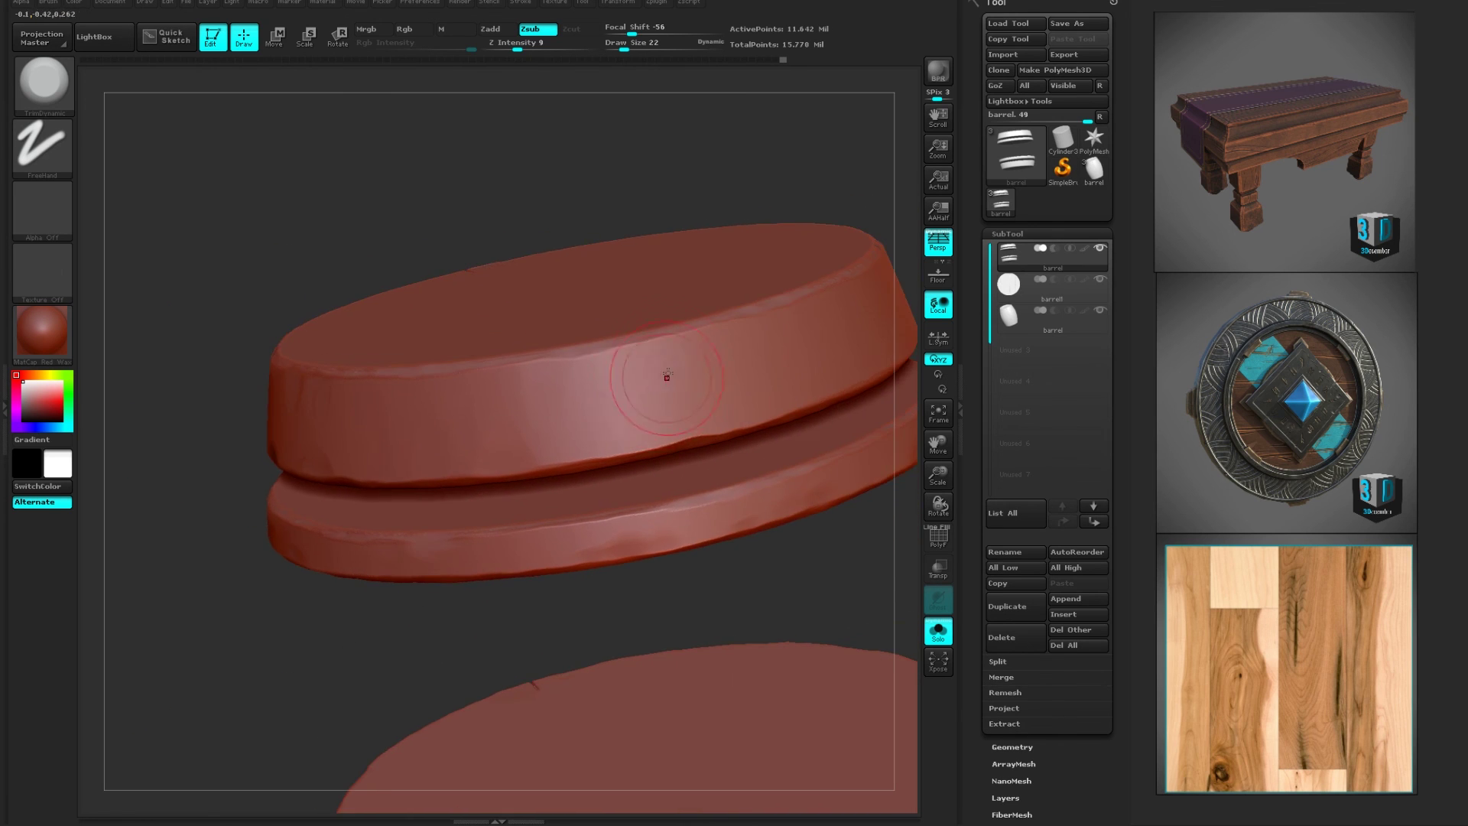
pyautogui.moveTo(747, 518); pyautogui.dragTo(702, 417, button='right')
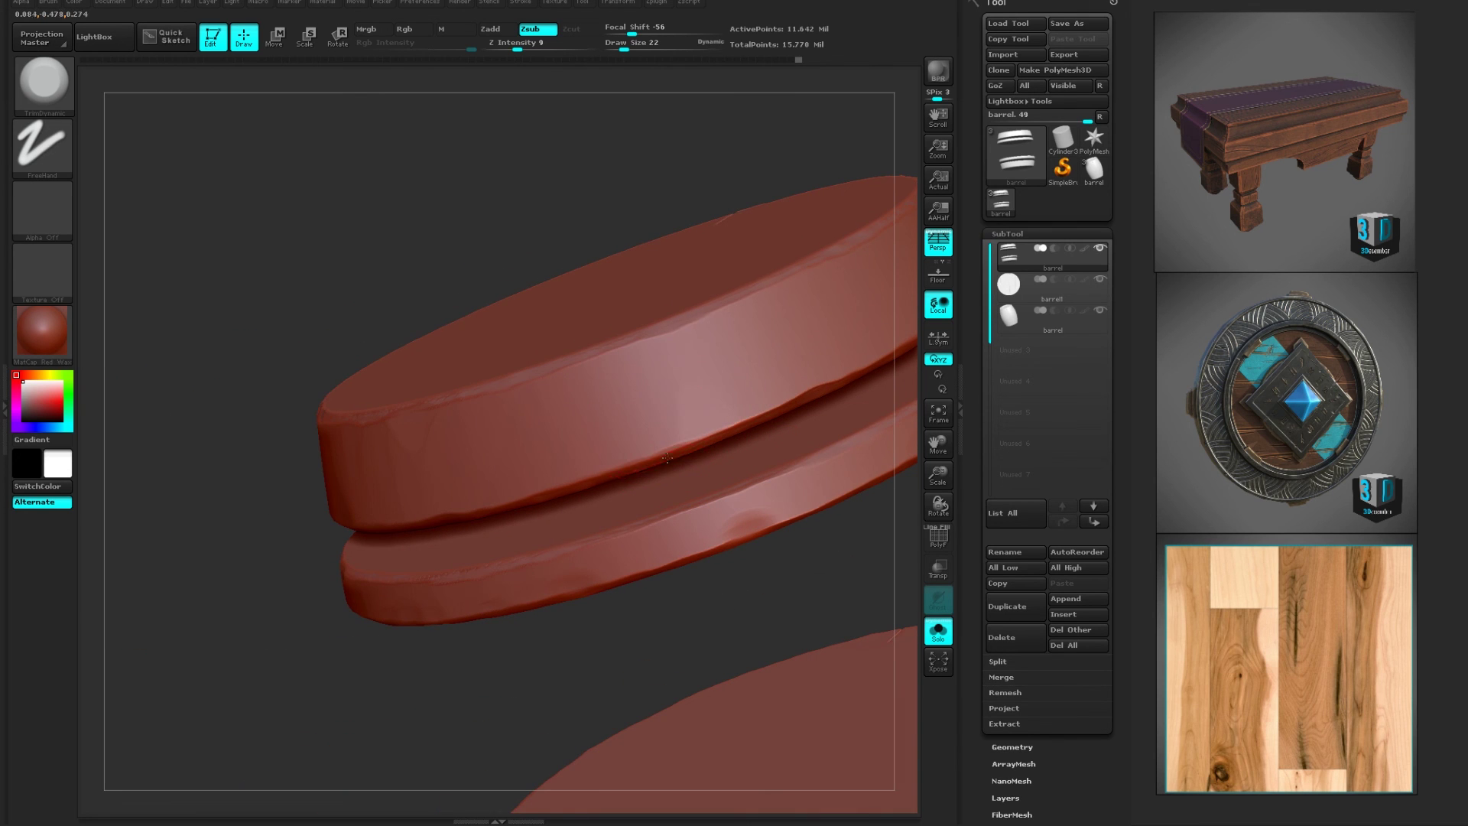
pyautogui.moveTo(699, 350)
pyautogui.mouseDown(button='right')
pyautogui.moveTo(658, 378)
pyautogui.moveTo(693, 345)
pyautogui.mouseUp(button='right')
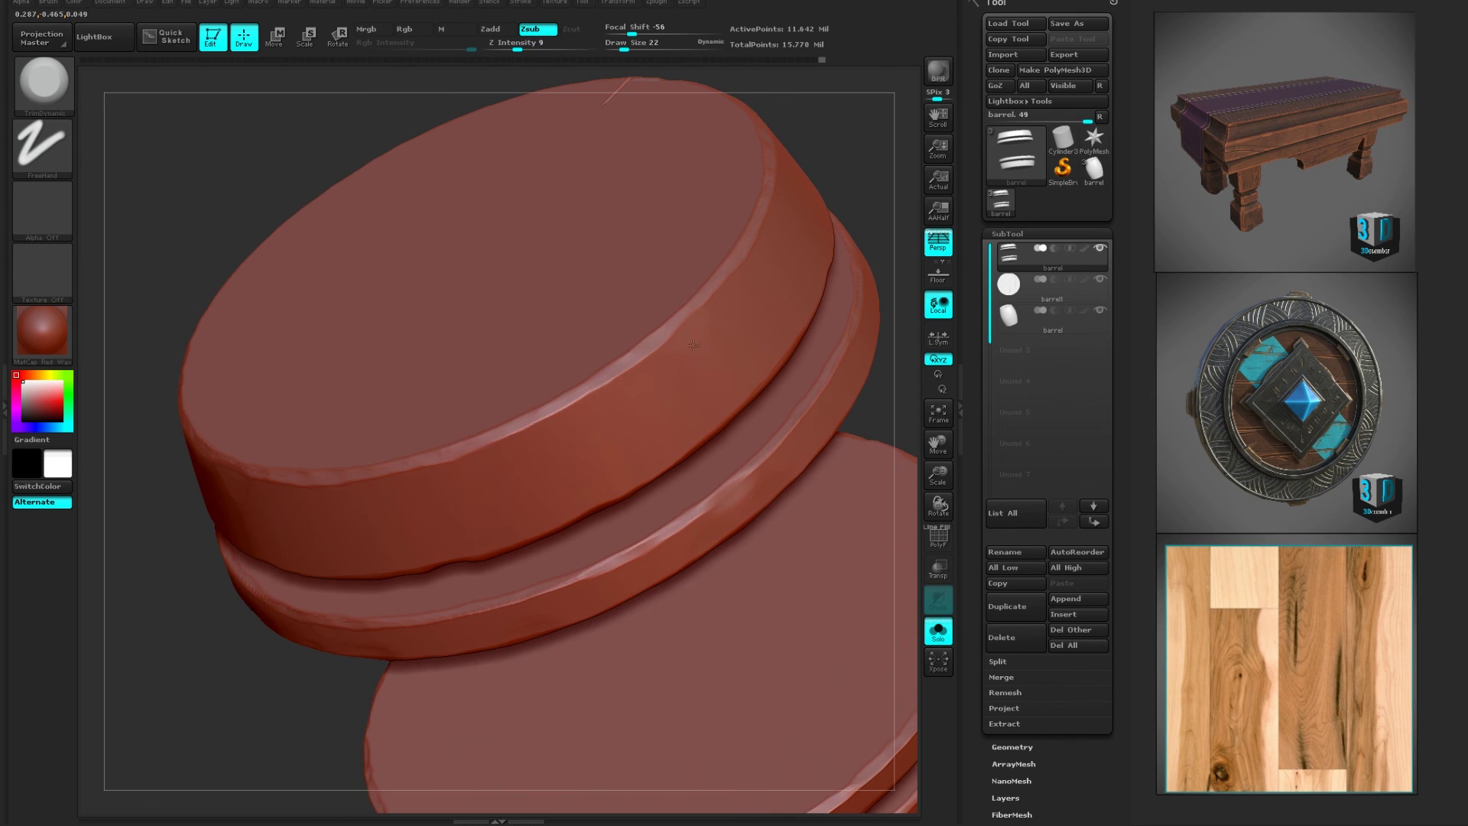
# - Check the hoops from several sides and touch up the wide hoop's outer face near its seam with light TrimDynamic strokes
pyautogui.moveTo(857, 162); pyautogui.dragTo(820, 268, button='right')
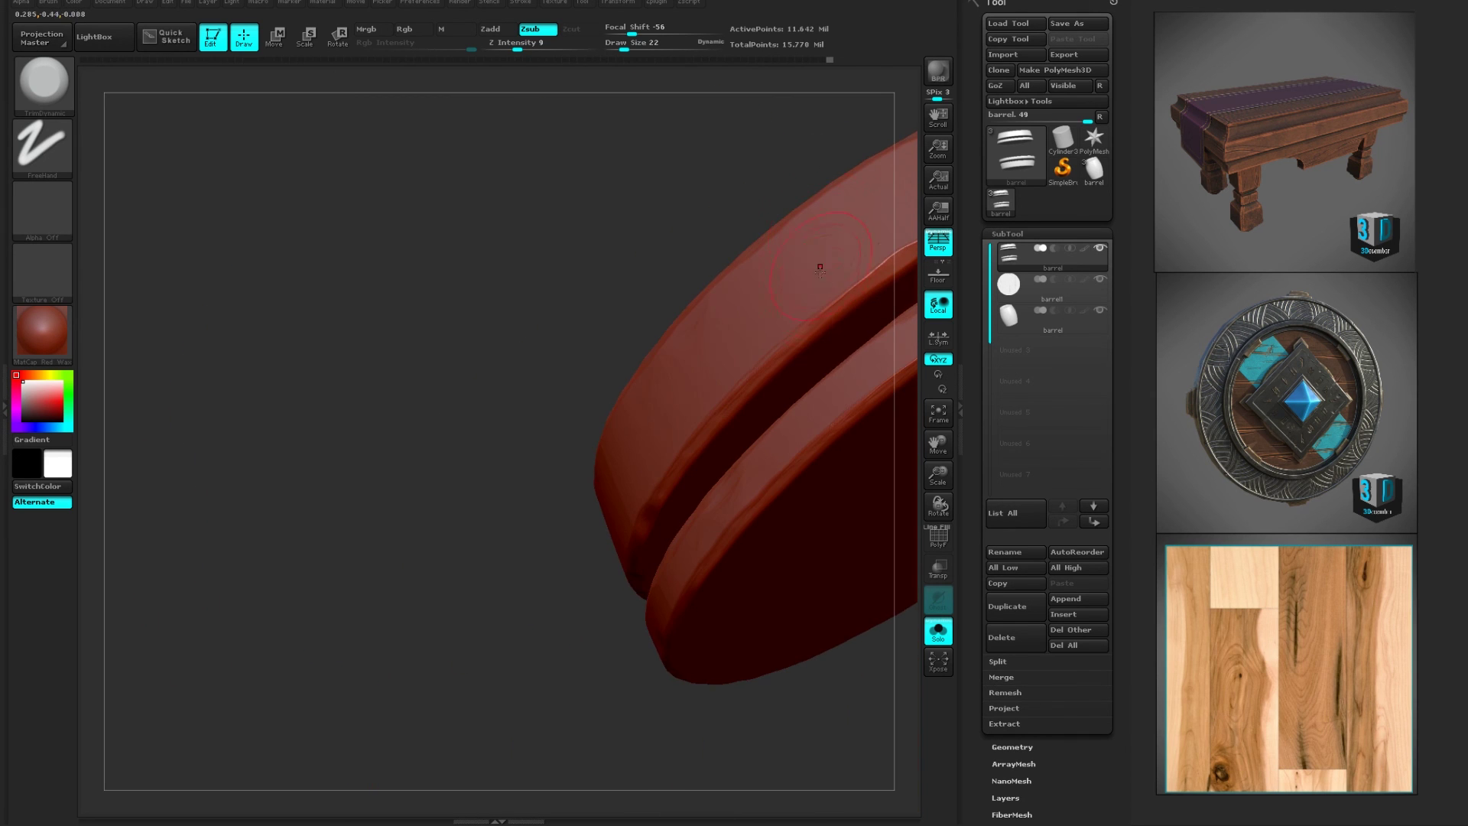
pyautogui.moveTo(531, 525); pyautogui.dragTo(751, 434, button='right')
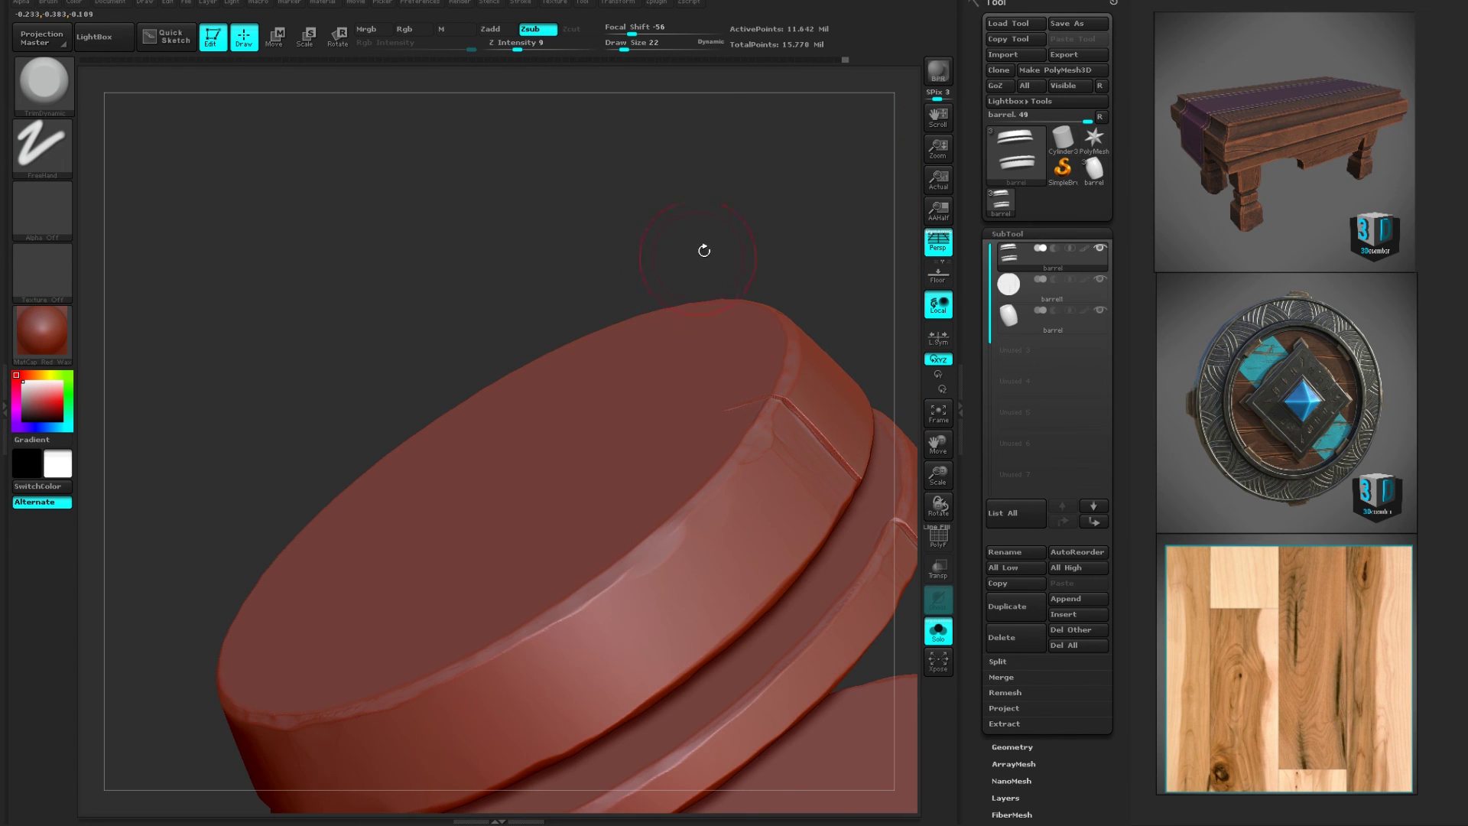
pyautogui.moveTo(704, 251); pyautogui.dragTo(568, 629, button='right')
pyautogui.moveTo(630, 567); pyautogui.dragTo(844, 222, button='right')
pyautogui.moveTo(278, 533); pyautogui.dragTo(823, 278)
pyautogui.keyDown('alt'); pyautogui.moveTo(904, 138); pyautogui.dragTo(681, 472); pyautogui.keyUp('alt')
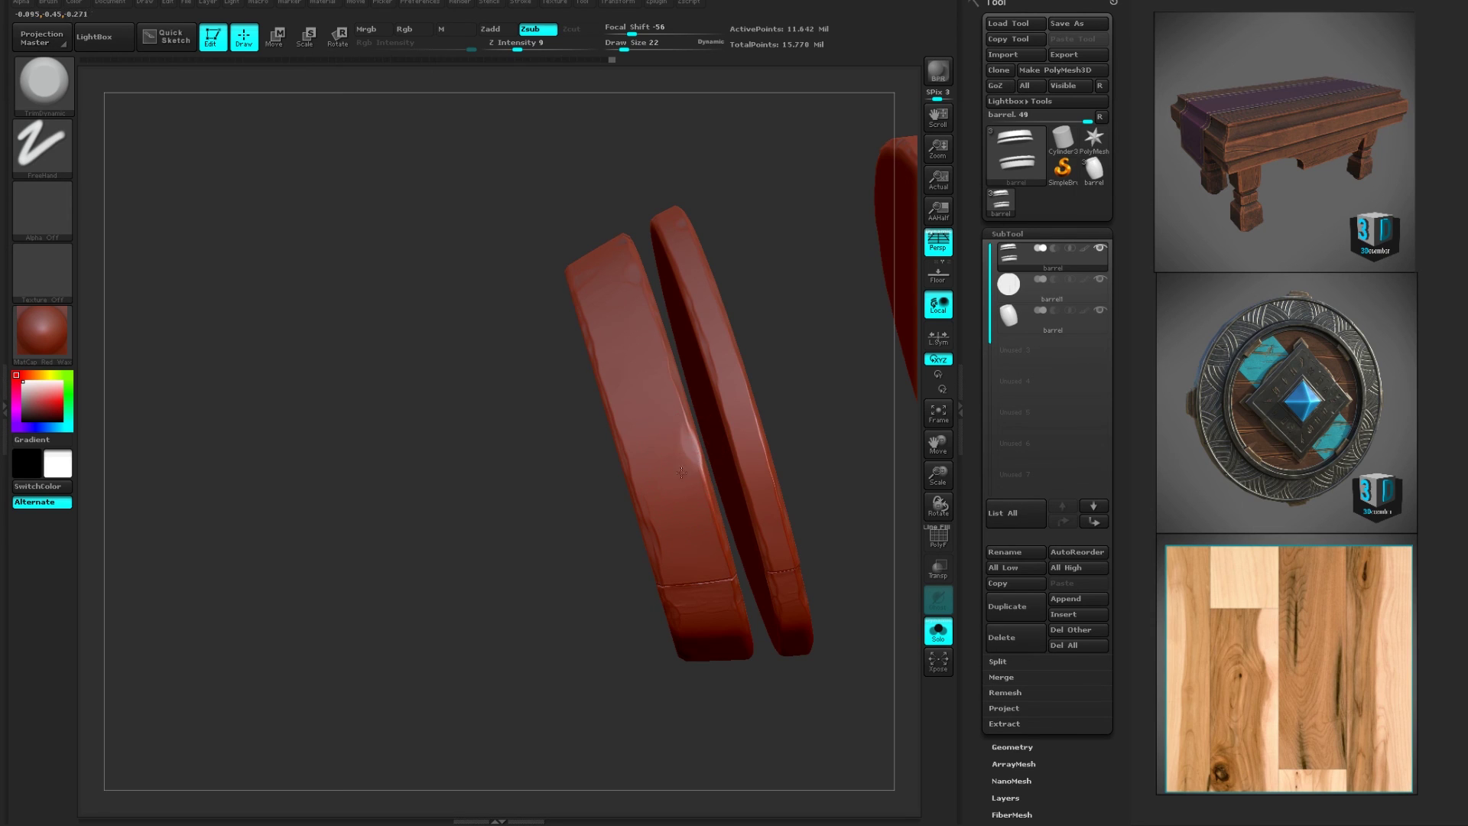
pyautogui.moveTo(670, 372); pyautogui.dragTo(692, 474)
pyautogui.moveTo(566, 626)
pyautogui.mouseDown()
pyautogui.moveTo(607, 418)
pyautogui.moveTo(704, 357)
pyautogui.moveTo(485, 436)
pyautogui.moveTo(647, 250)
pyautogui.moveTo(753, 335)
pyautogui.moveTo(678, 292)
pyautogui.mouseUp()
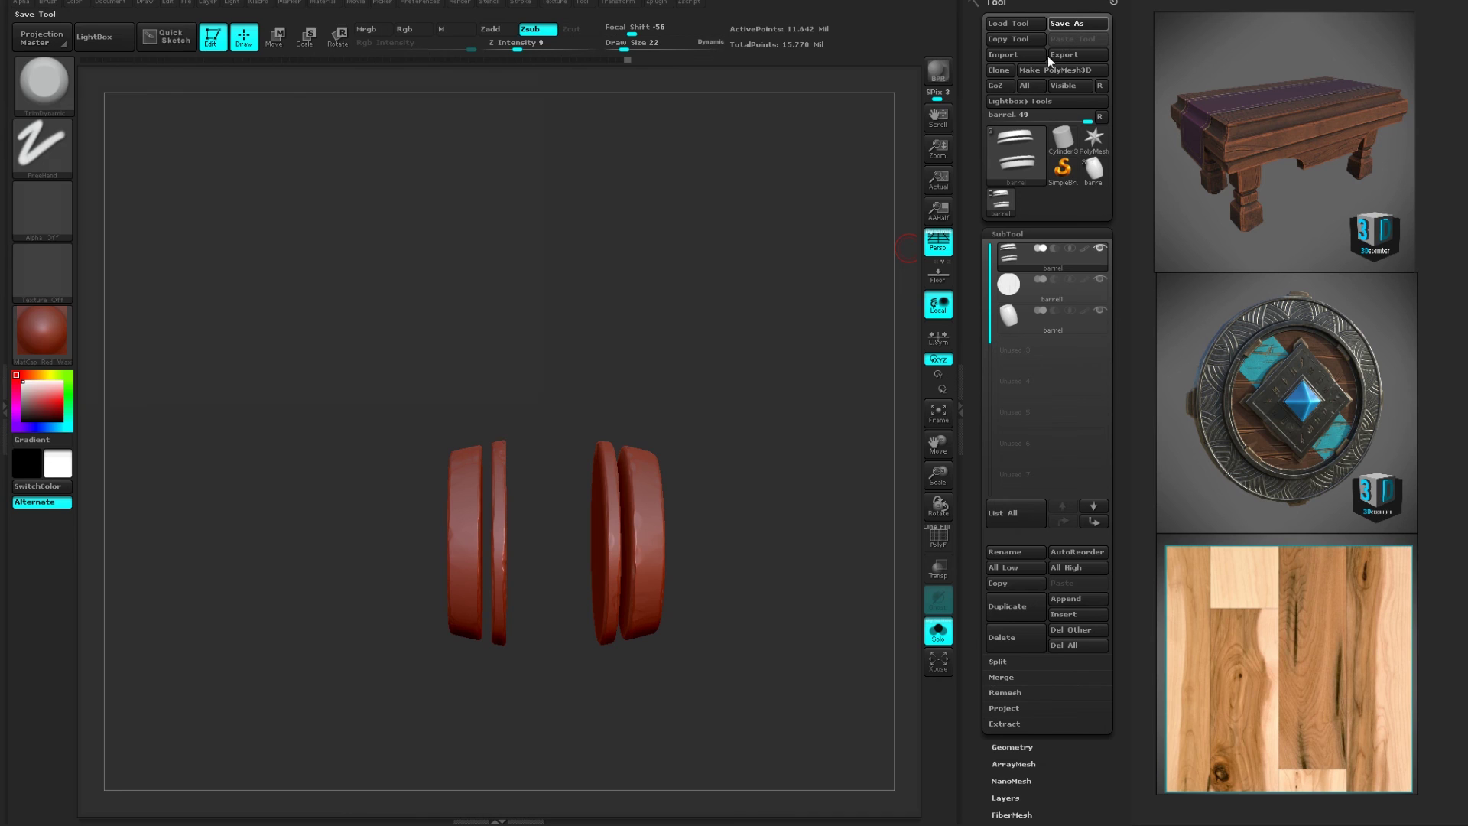
# - Save the tool over the existing barrel.ZTL file and turn off Solo mode to show all barrel subtools
pyautogui.click(1063, 24)
pyautogui.click(447, 399)
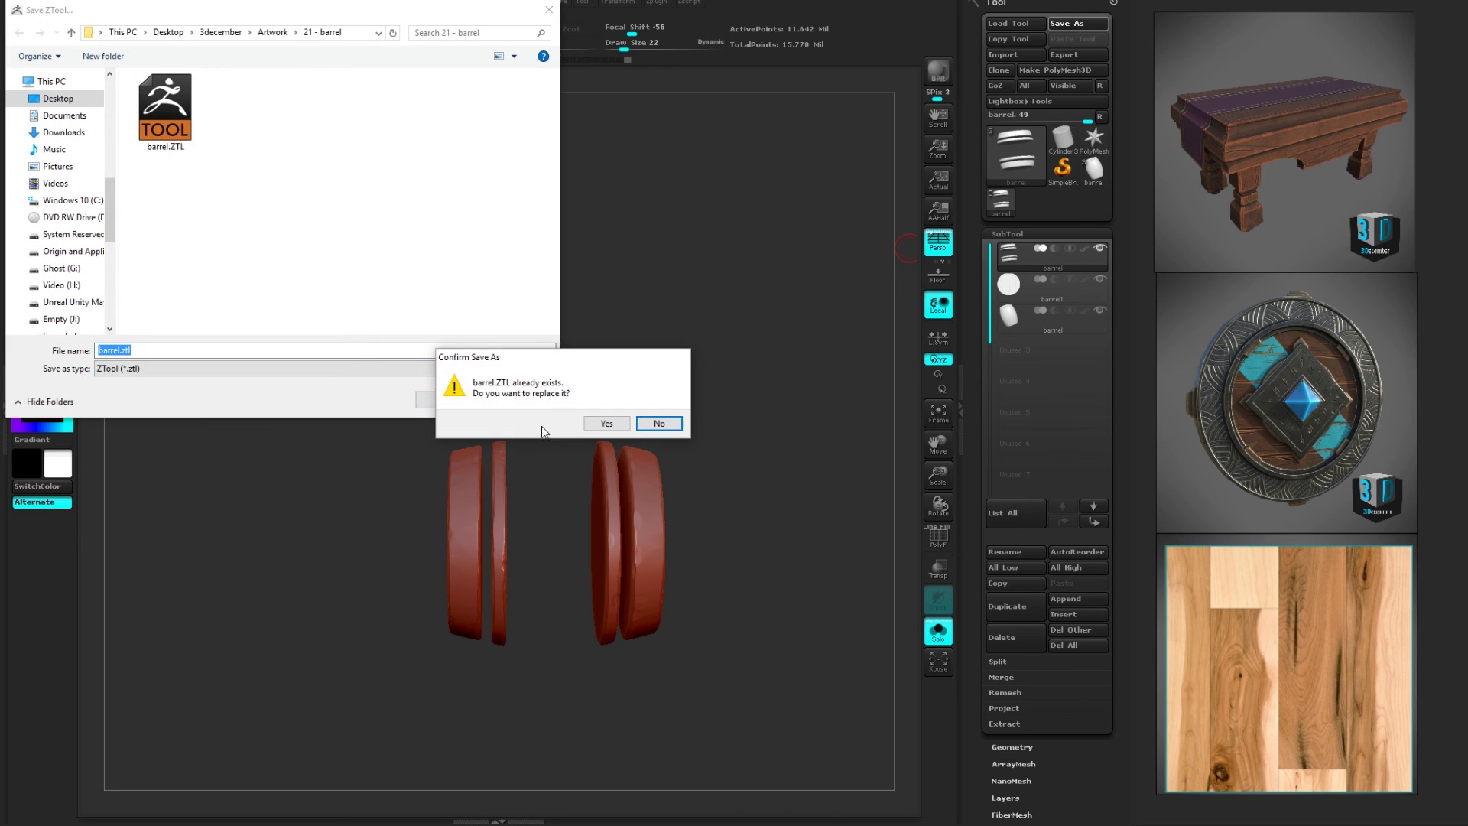
pyautogui.click(604, 424)
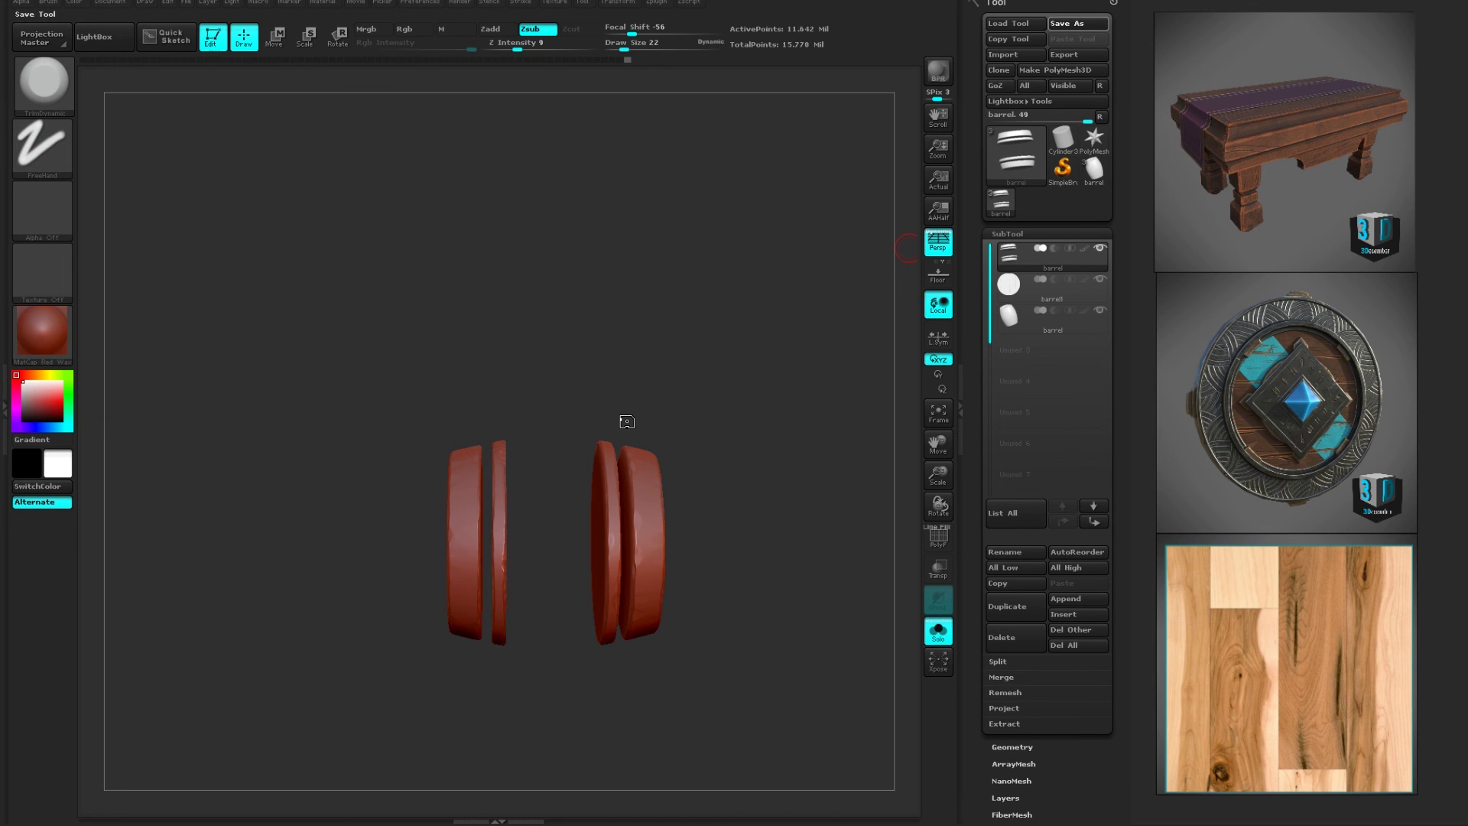
pyautogui.click(937, 632)
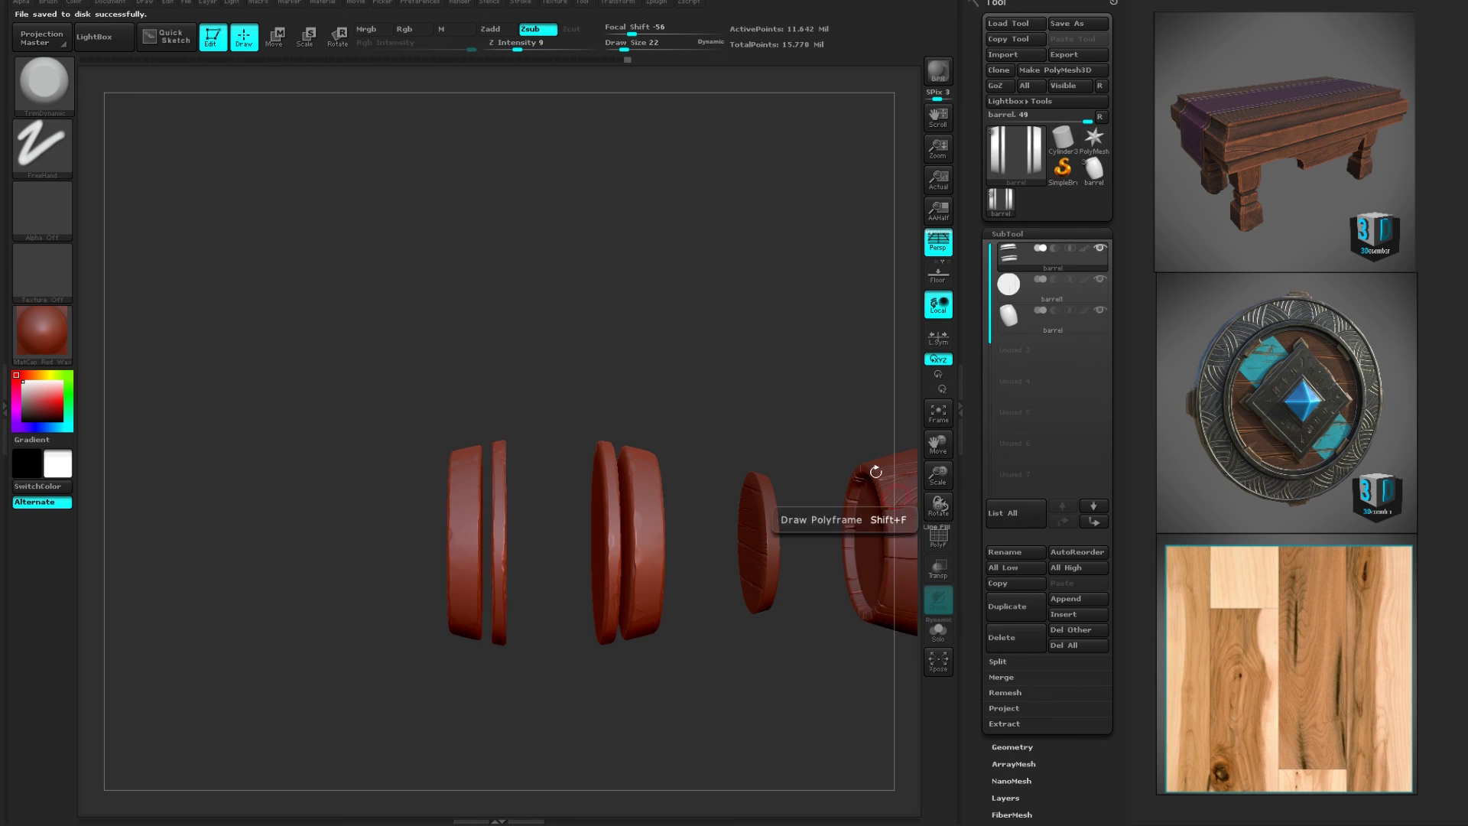